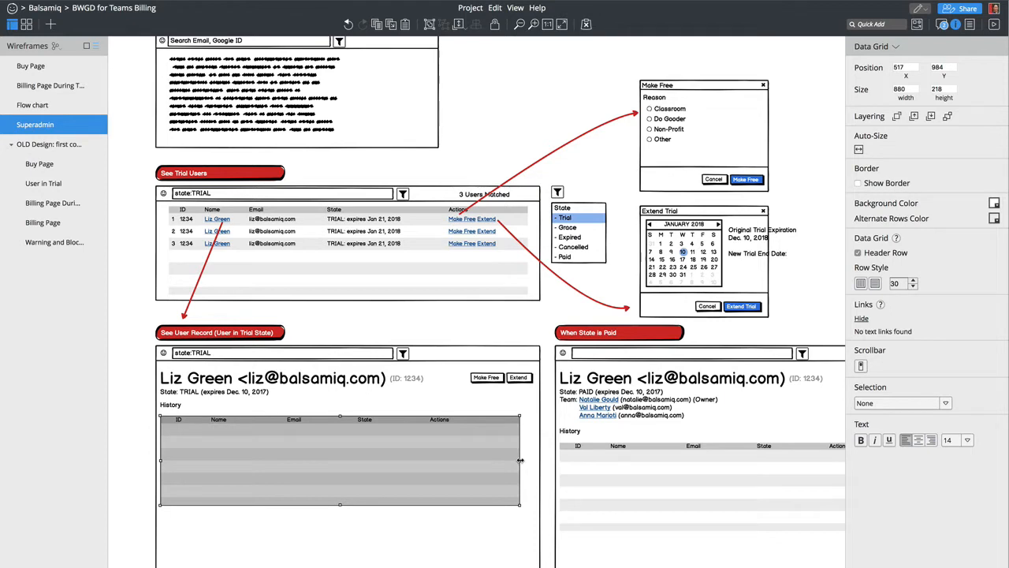
# - Widen the History data grid in the trial user's record to 914
pyautogui.moveTo(521, 460); pyautogui.dragTo(532, 460)
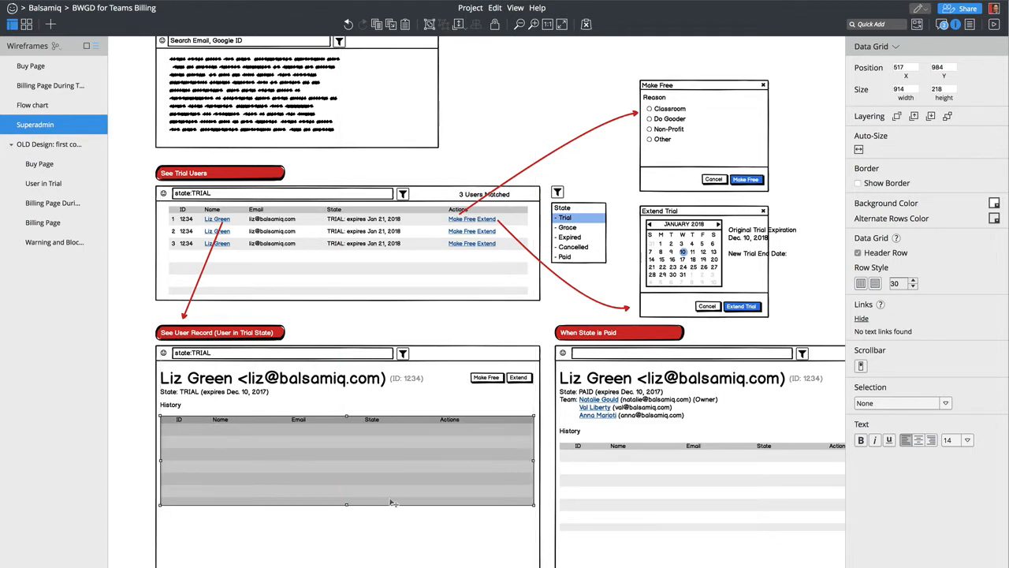
# - Start a new History grid row with '1' and '10 Dec. 2017', then select the header's column names
pyautogui.doubleClick(304, 456)
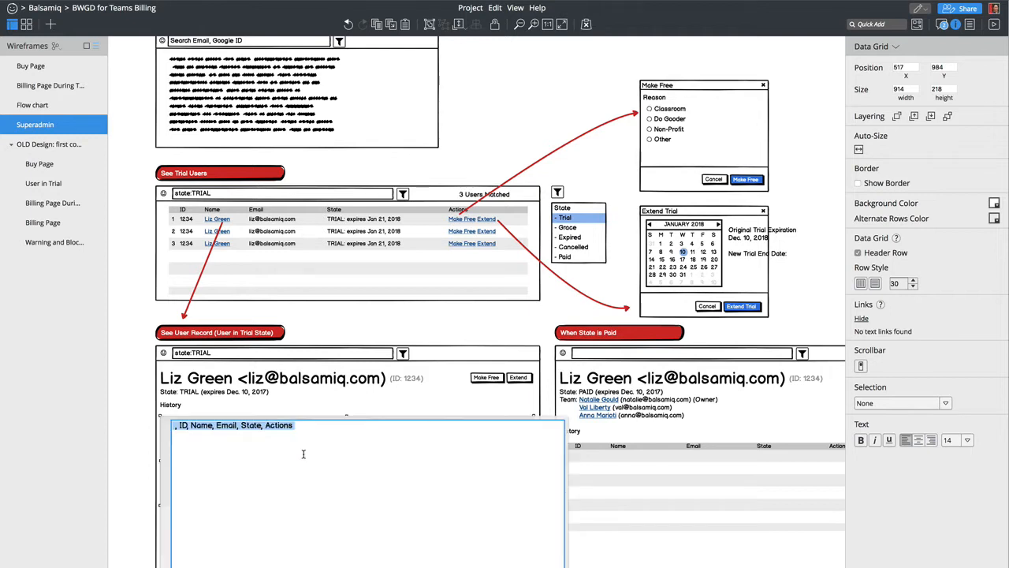
pyautogui.press('Down')
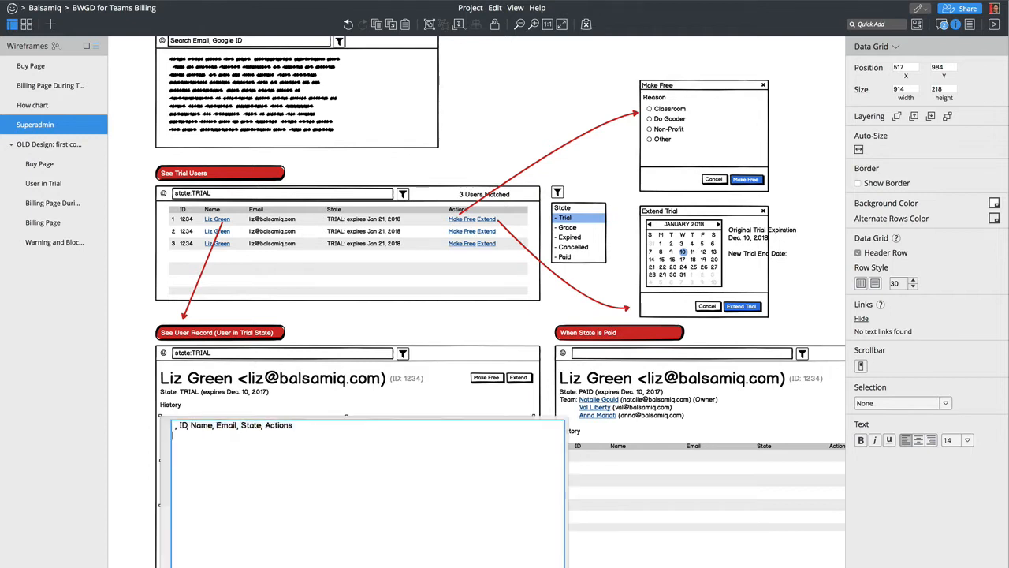
pyautogui.write('1.')
pyautogui.write('1')
pyautogui.write('0')
pyautogui.write(' Dec. ')
pyautogui.write('2017,')
pyautogui.moveTo(191, 424); pyautogui.dragTo(328, 425)
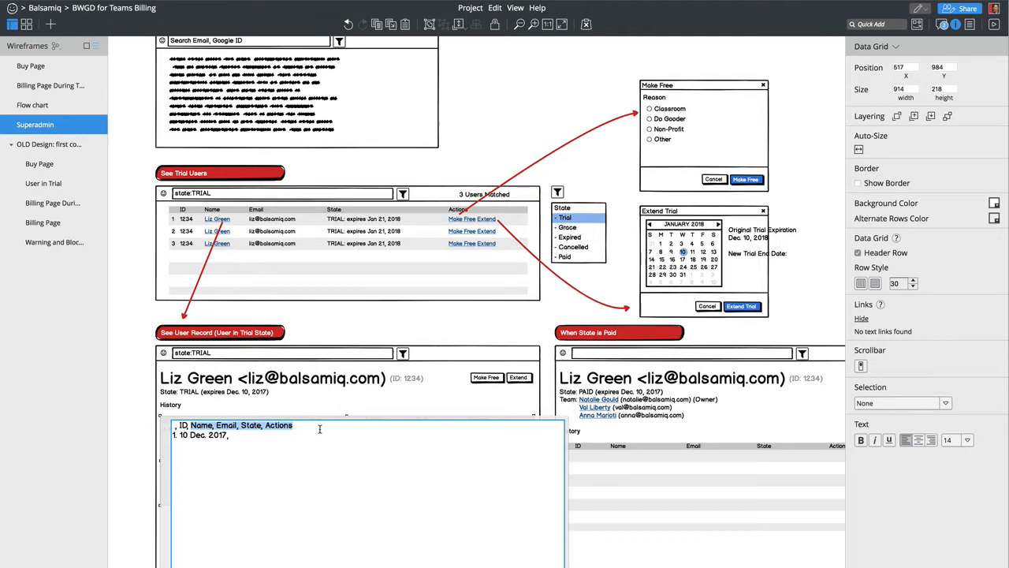
# - Rename the header to #, Date, User ID, Name, Email, Description and complete the Started Trial row
pyautogui.doubleClick(279, 426)
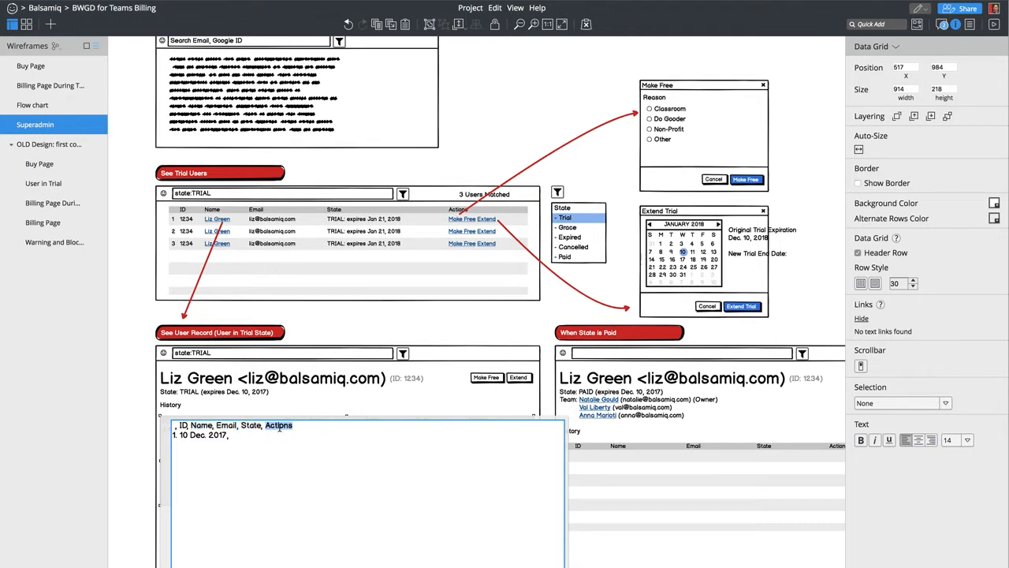
pyautogui.write('Description')
pyautogui.hotkey('shift', 'Right')
pyautogui.write('2')
pyautogui.press('End')
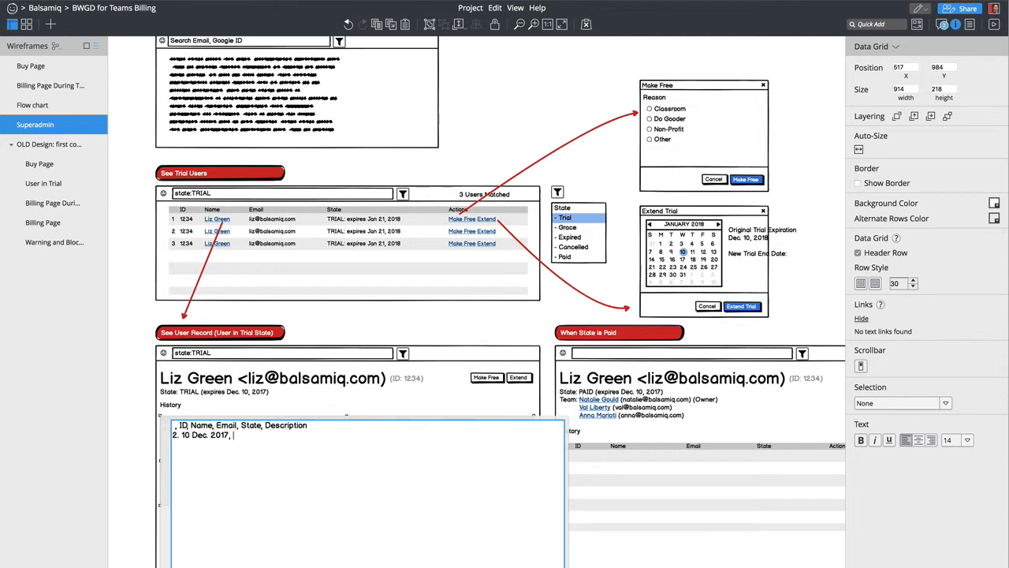
pyautogui.write('1234')
pyautogui.press('Up')
pyautogui.press('Up')
pyautogui.press('Right')
pyautogui.press('Right')
pyautogui.press('Right')
pyautogui.write('Date, ')
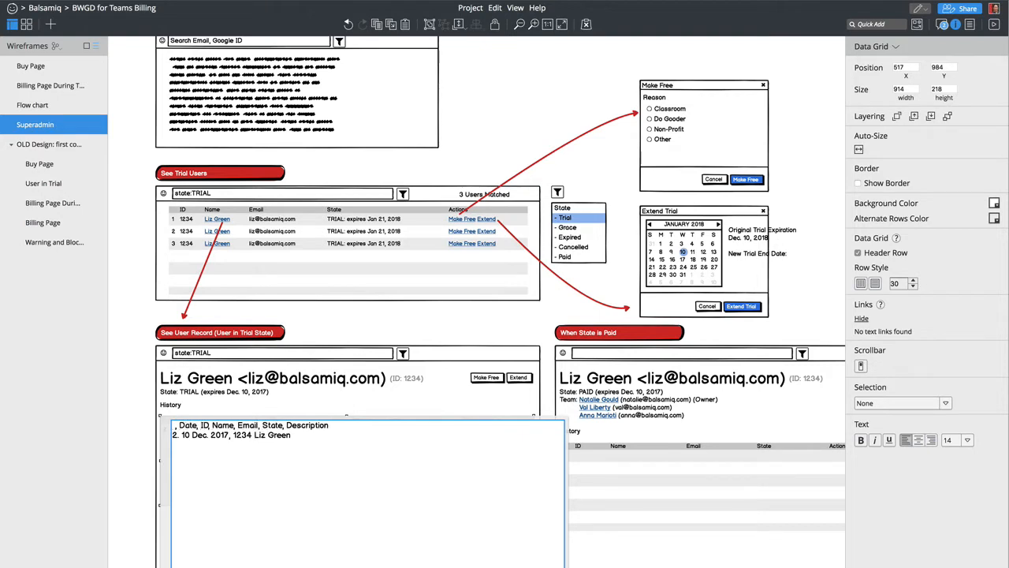
pyautogui.write('User')
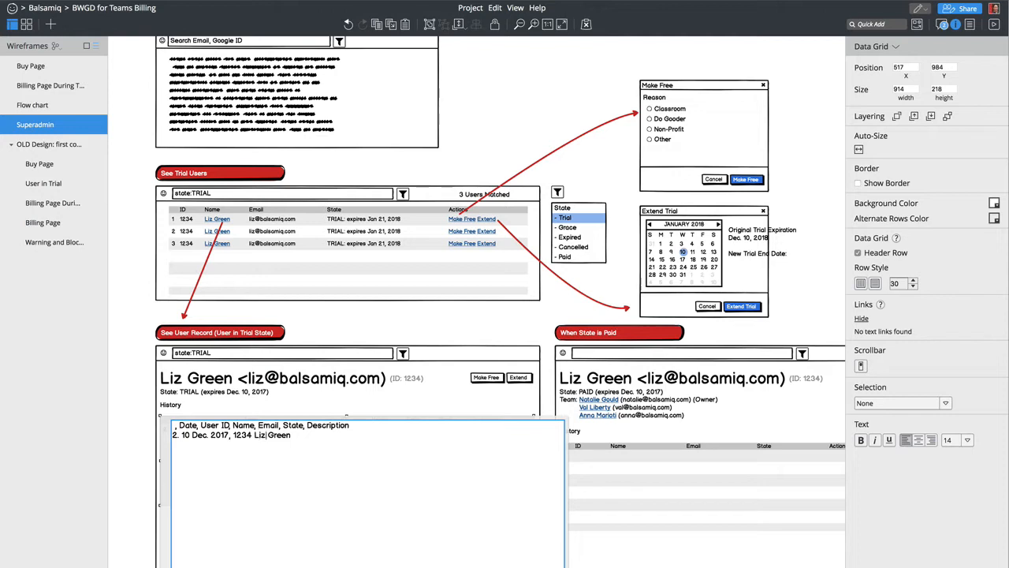
pyautogui.doubleClick(293, 425)
pyautogui.press('BackSpace')
pyautogui.press('BackSpace')
pyautogui.press('BackSpace')
pyautogui.write(',')
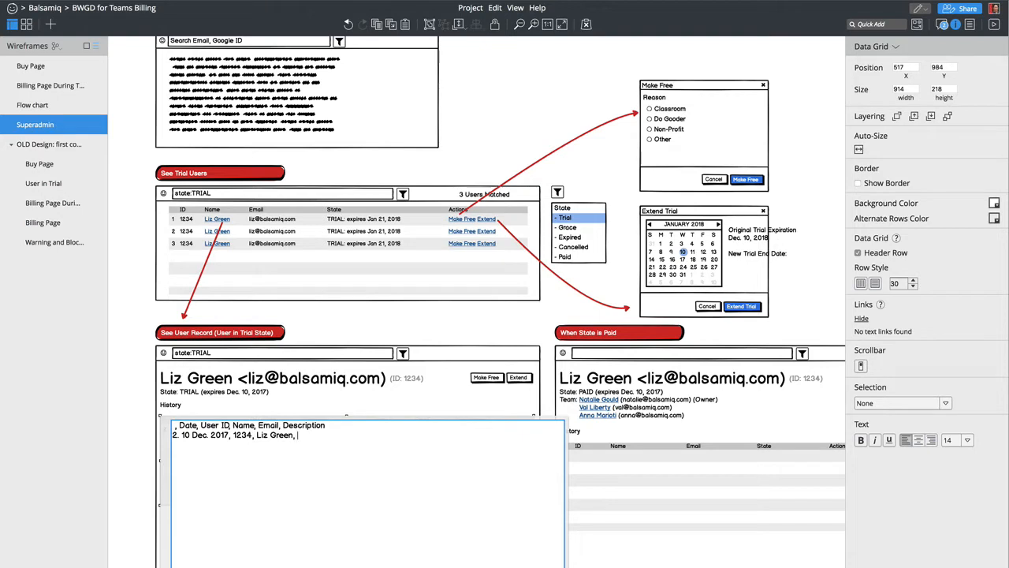
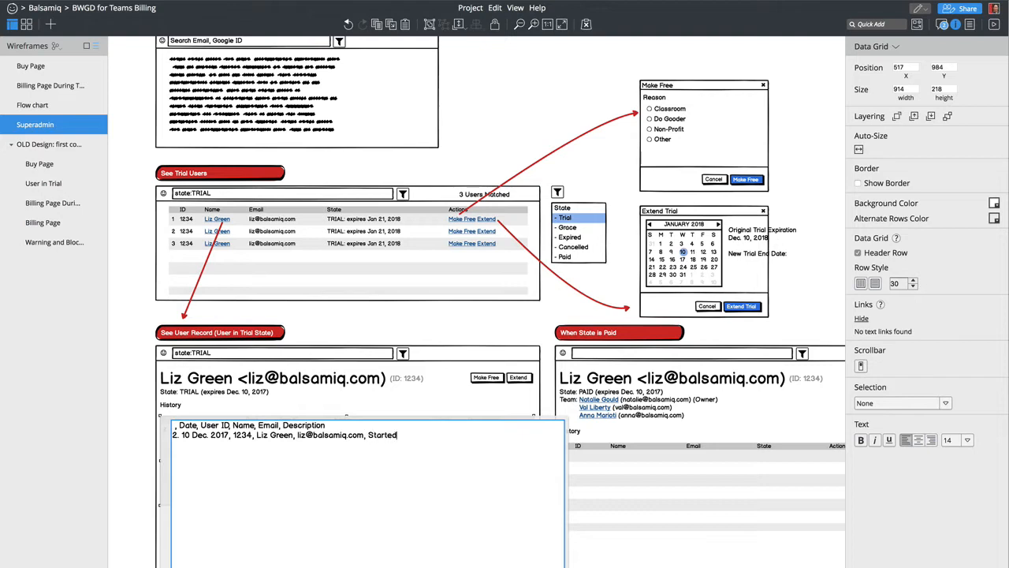
pyautogui.write(' Trial')
# - Add a first row dated 10 Jan. 2018 for user 1001 describing a paid Subscription
pyautogui.press('Return')
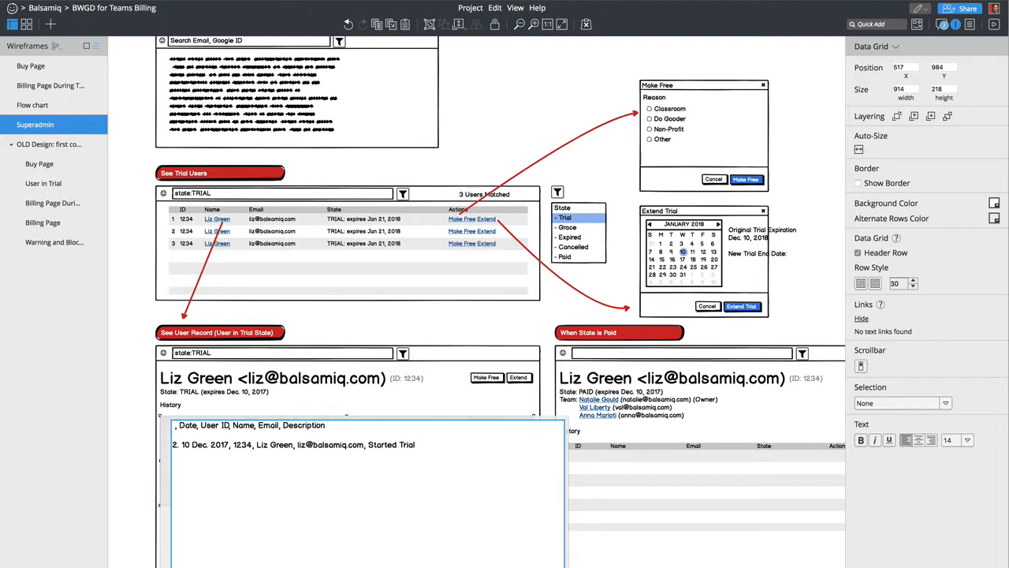
pyautogui.write('1')
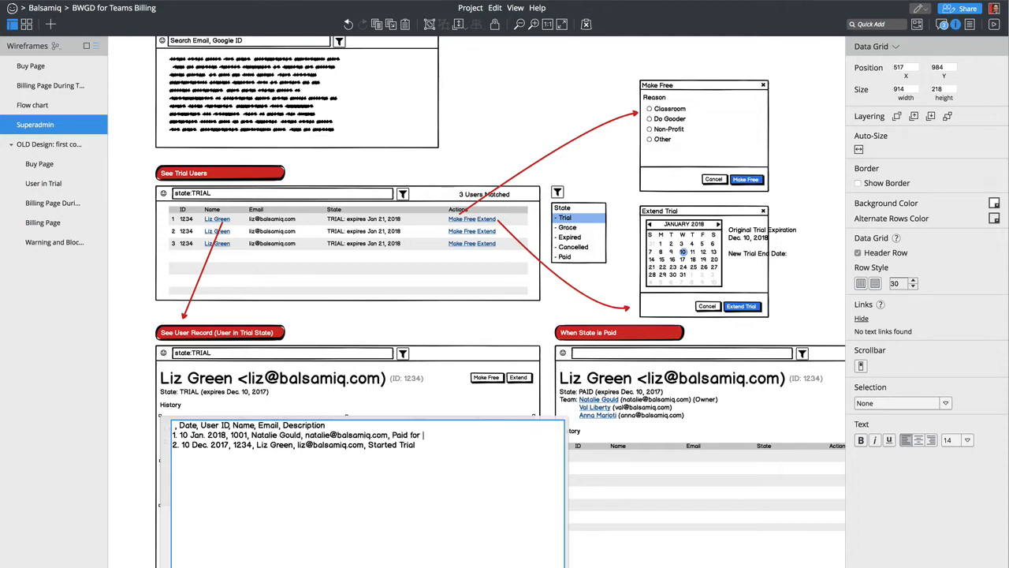
pyautogui.doubleClick(413, 435)
pyautogui.press('BackSpace')
pyautogui.write('Subscription')
pyautogui.hotkey('ctrl', 'Return')
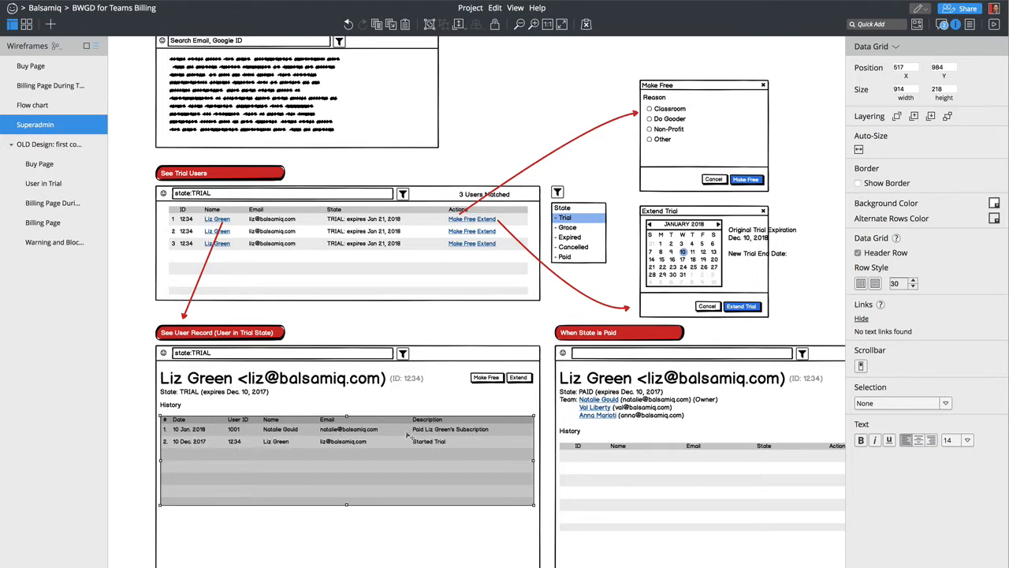
# - Wrap the History grid's names and emails in square brackets so they become links
pyautogui.doubleClick(291, 440)
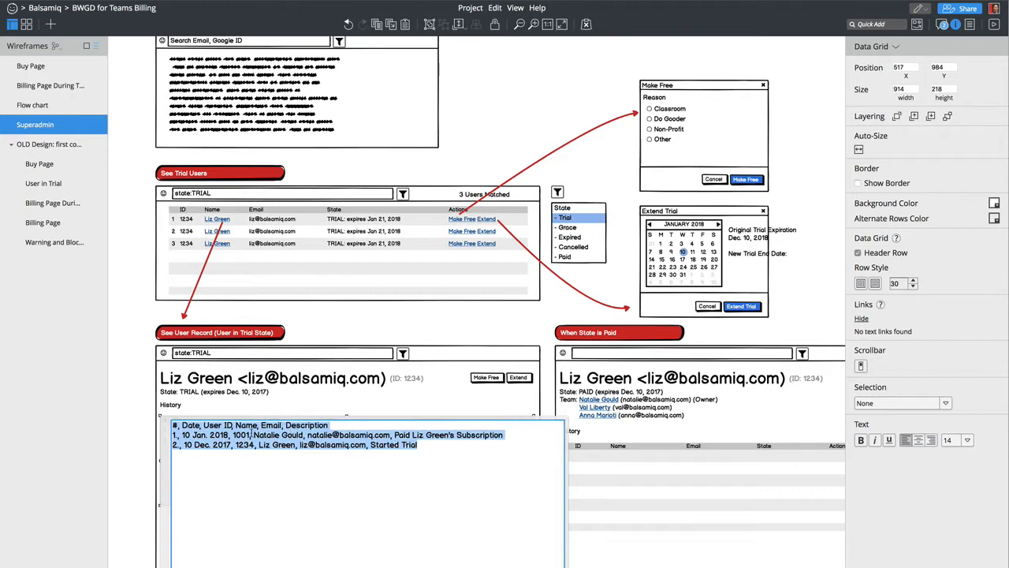
pyautogui.click(254, 434)
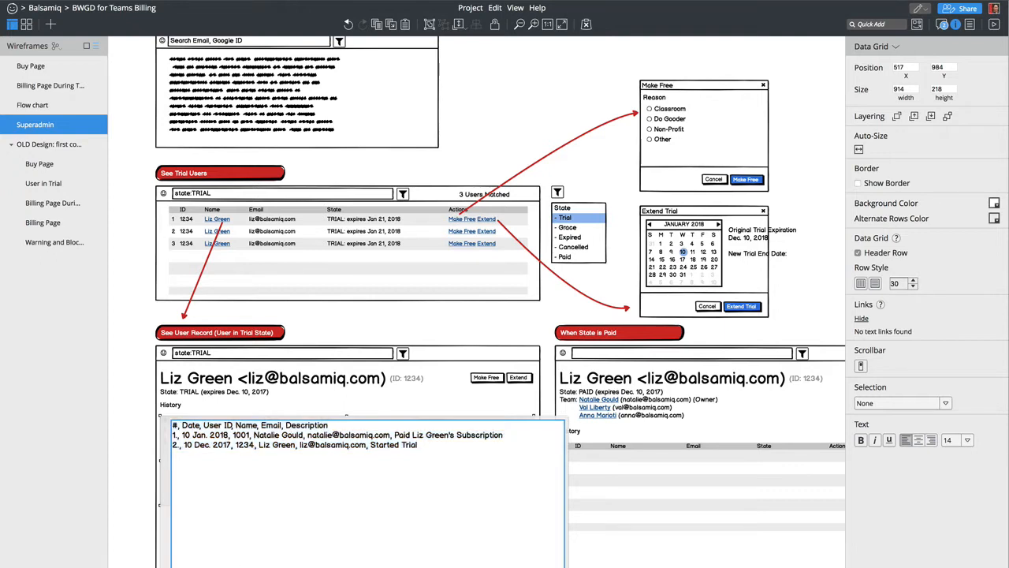
pyautogui.write('[')
pyautogui.write(']')
pyautogui.press('Right')
pyautogui.press('Right')
pyautogui.write('[')
pyautogui.hotkey('alt', 'Right')
pyautogui.hotkey('alt', 'Right')
pyautogui.write(']')
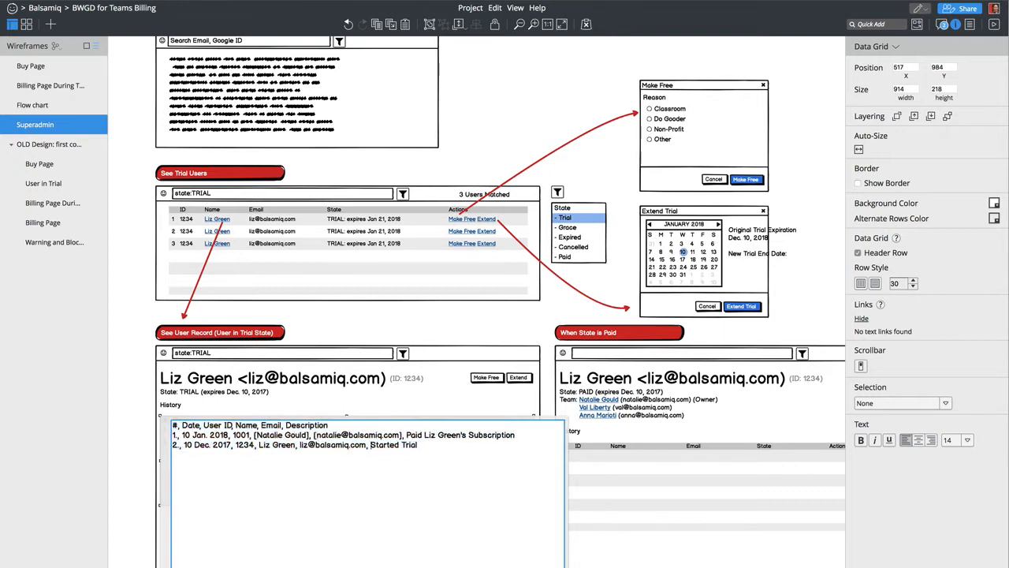
pyautogui.press('Down')
pyautogui.hotkey('alt', 'Left')
pyautogui.hotkey('alt', 'Left')
pyautogui.hotkey('alt', 'Left')
pyautogui.hotkey('alt', 'Left')
pyautogui.hotkey('alt', 'Left')
pyautogui.write('[')
pyautogui.hotkey('alt', 'Right')
pyautogui.hotkey('alt', 'Right')
pyautogui.write('[')
pyautogui.hotkey('alt', 'Right')
pyautogui.hotkey('alt', 'Right')
pyautogui.write(']')
pyautogui.press('Escape')
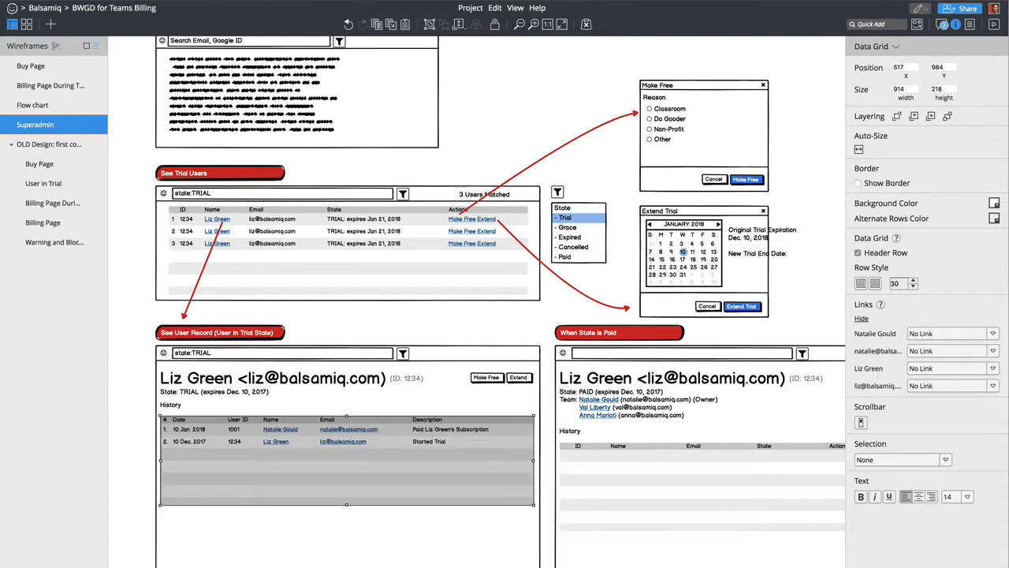
pyautogui.press('Escape')
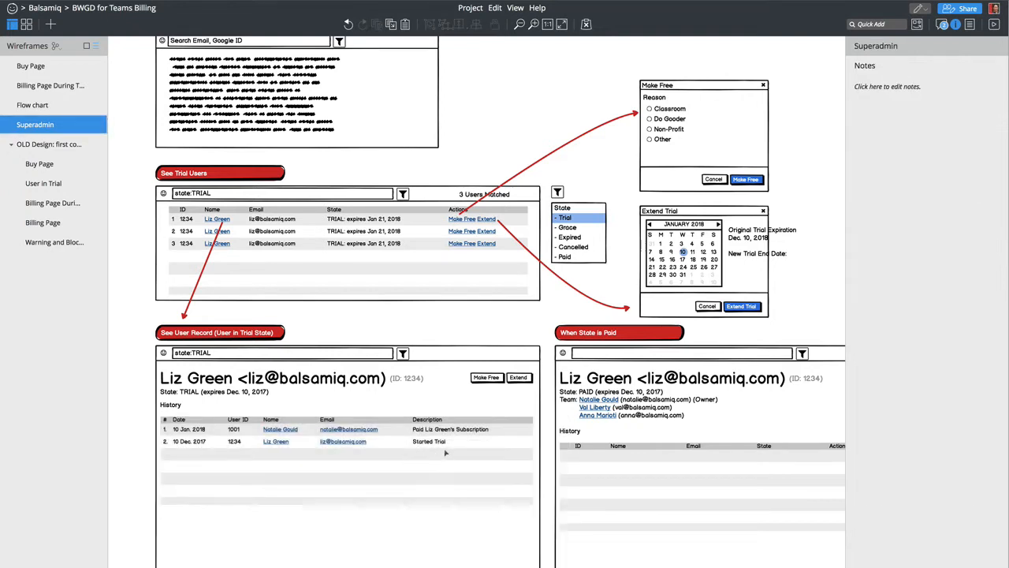
# - Shrink the History grid to height 92 so it fits its two rows
pyautogui.click(434, 468)
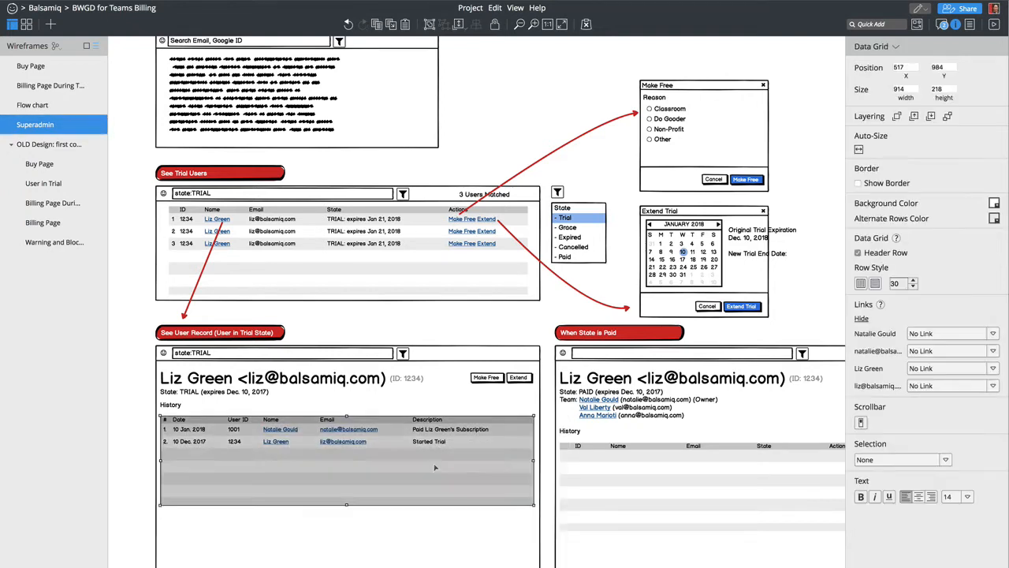
pyautogui.press('Escape')
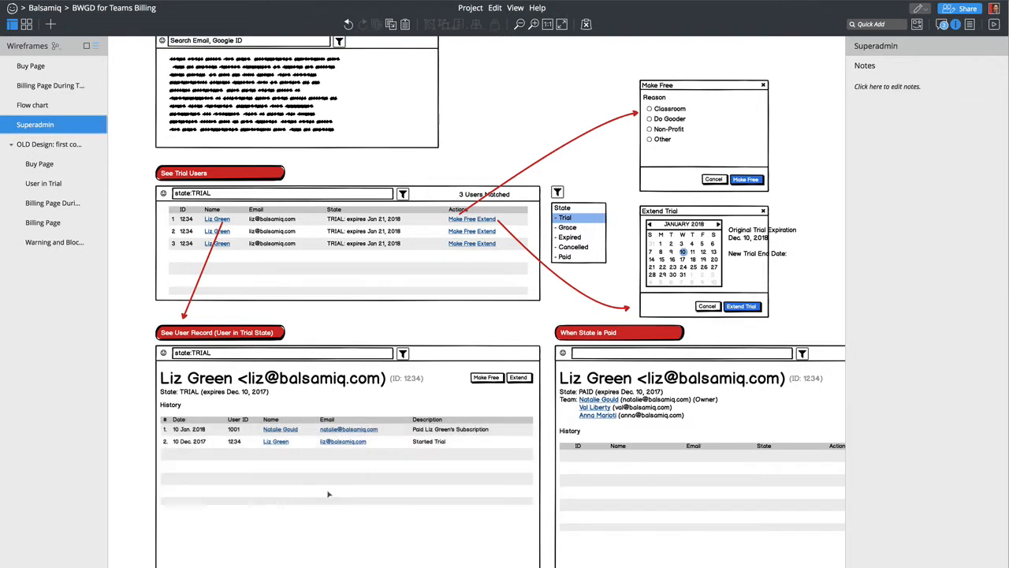
pyautogui.click(421, 442)
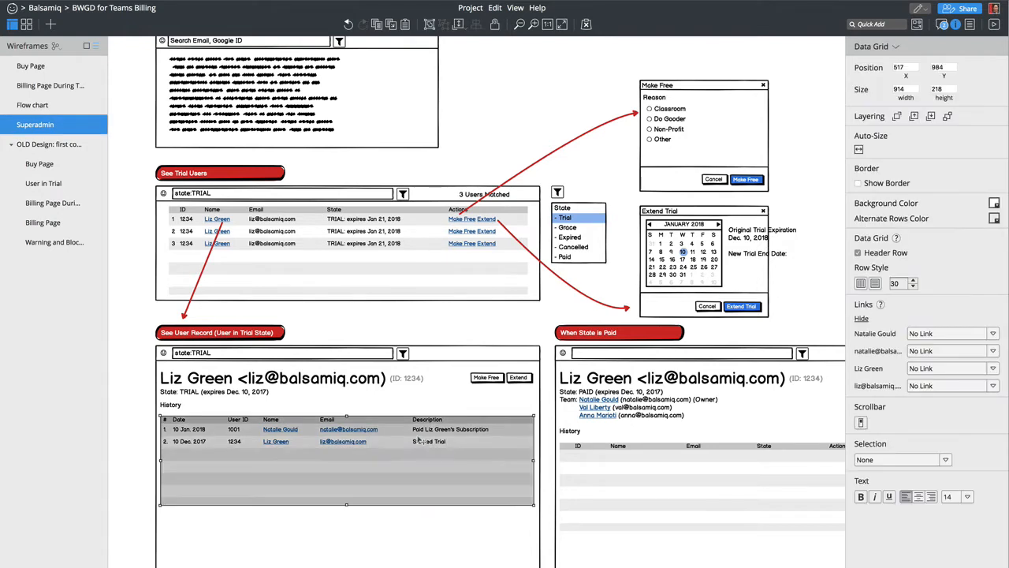
pyautogui.moveTo(347, 503); pyautogui.dragTo(355, 457)
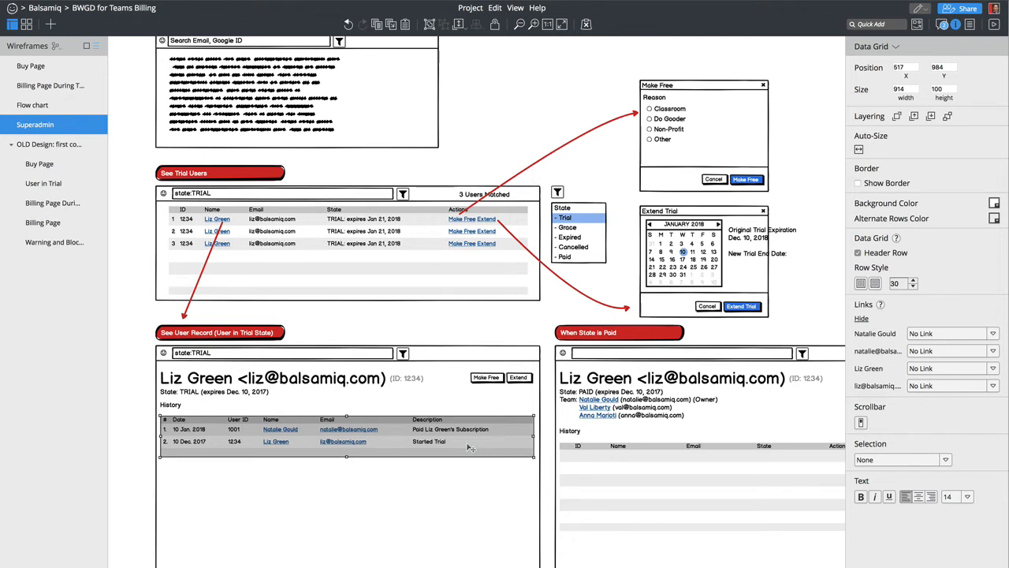
# - Append '(monthly)' to the payment row's Subscription description
pyautogui.doubleClick(505, 430)
pyautogui.click(523, 434)
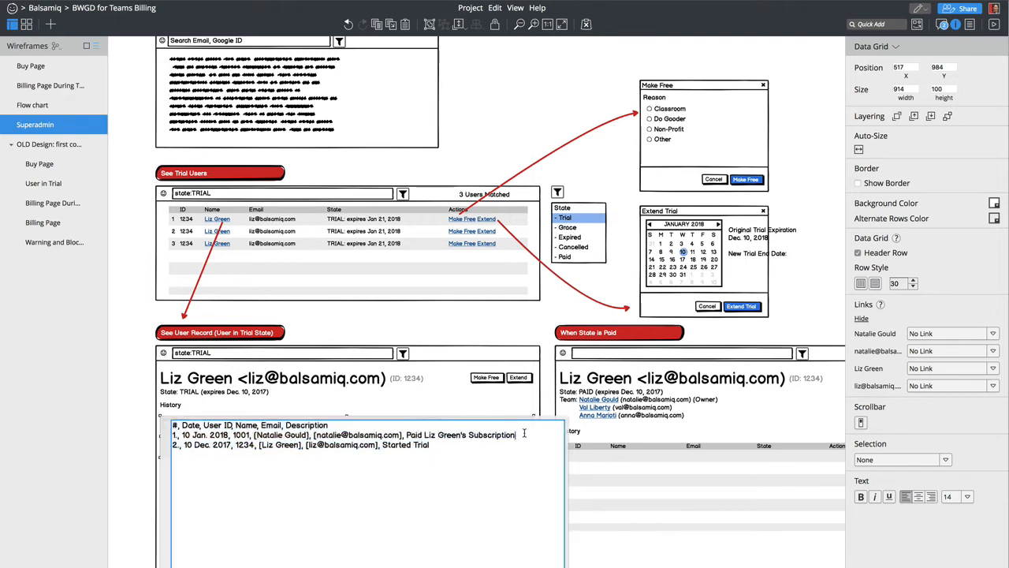
pyautogui.write('(monhtly')
pyautogui.press('BackSpace')
pyautogui.press('BackSpace')
pyautogui.press('BackSpace')
pyautogui.press('BackSpace')
pyautogui.write('thly)')
pyautogui.click(249, 392)
# - Change the State line's 'TRIAL' to 'Trial' and add 'Mont' inside its parenthesis
pyautogui.doubleClick(253, 393)
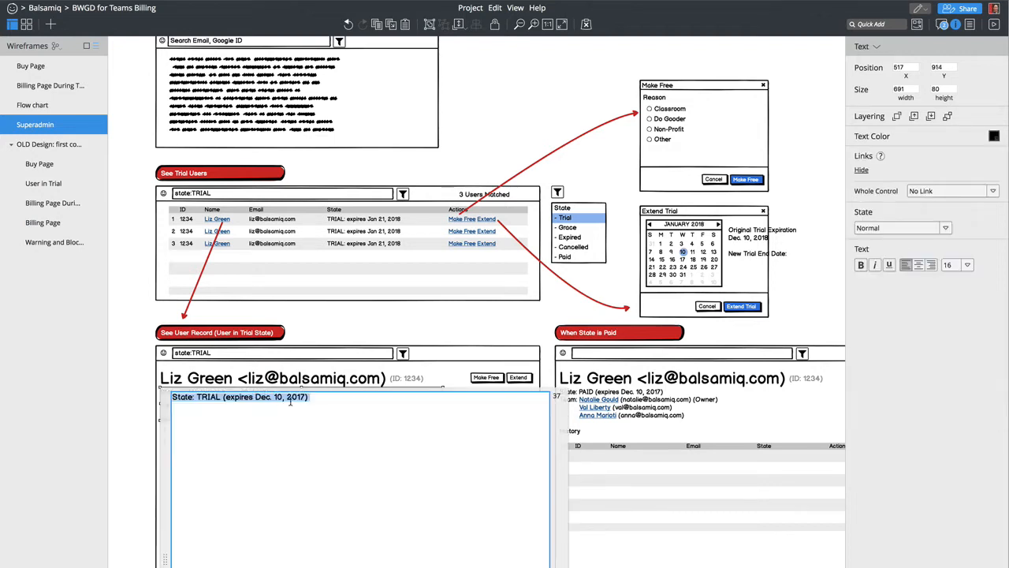
pyautogui.click(322, 454)
pyautogui.hotkey('alt', 'Left')
pyautogui.hotkey('alt', 'Left')
pyautogui.hotkey('alt', 'Left')
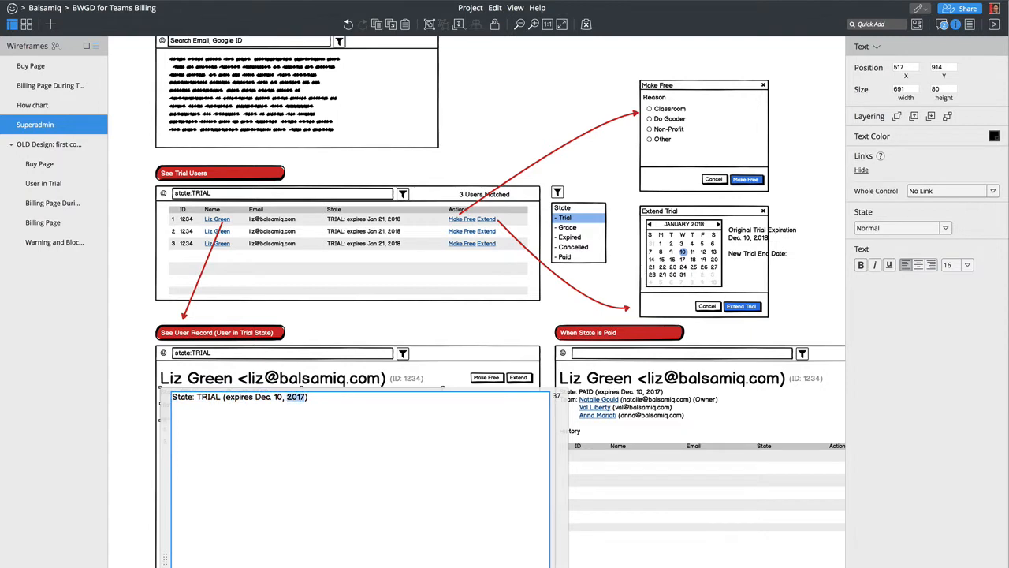
pyautogui.press('Right')
pyautogui.press('Right')
pyautogui.press('Right')
pyautogui.write('Monthly')
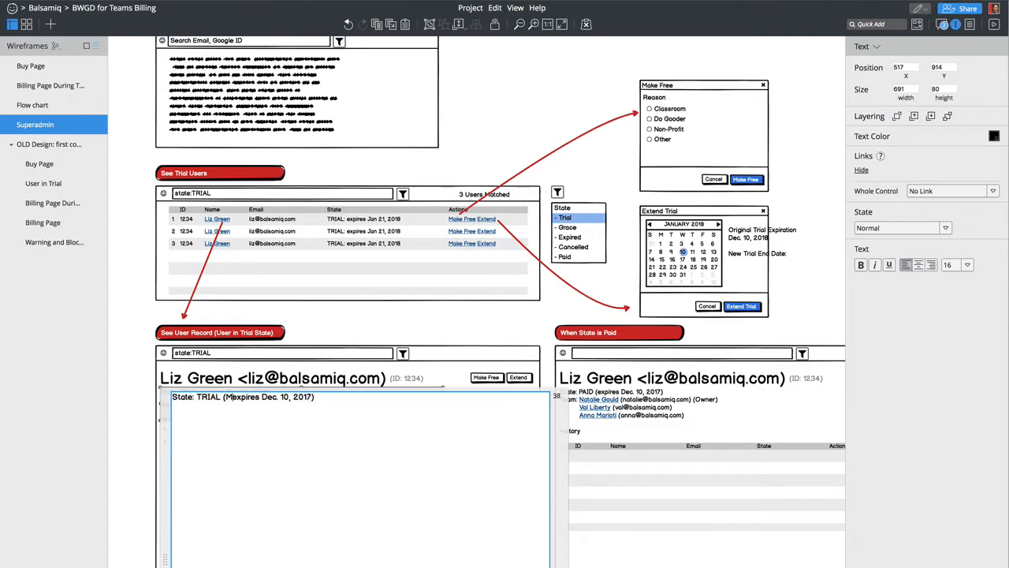
pyautogui.press('BackSpace')
pyautogui.press('BackSpace')
pyautogui.press('BackSpace')
pyautogui.press('BackSpace')
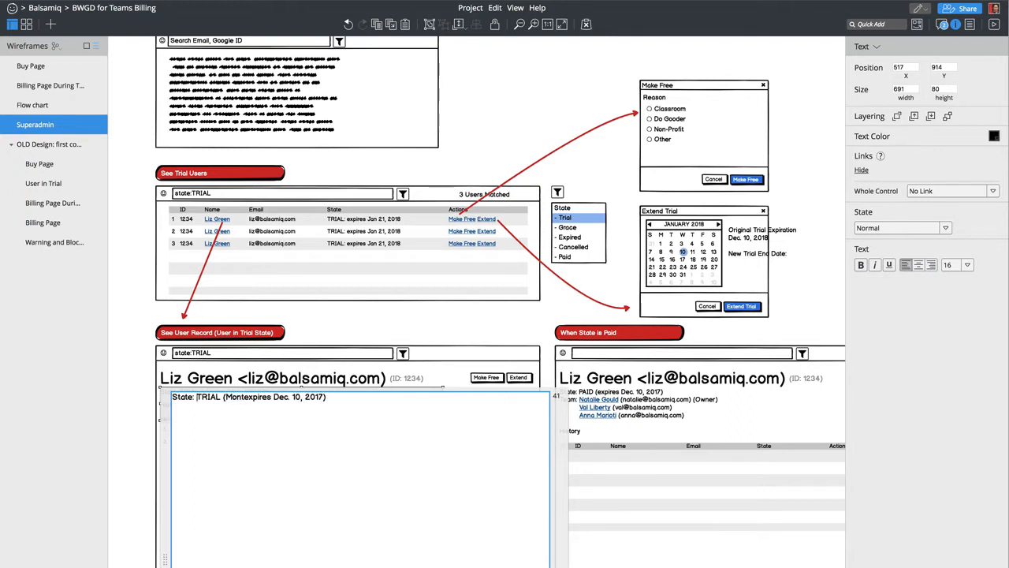
pyautogui.hotkey('shift', 'alt', 'Right')
pyautogui.press('BackSpace')
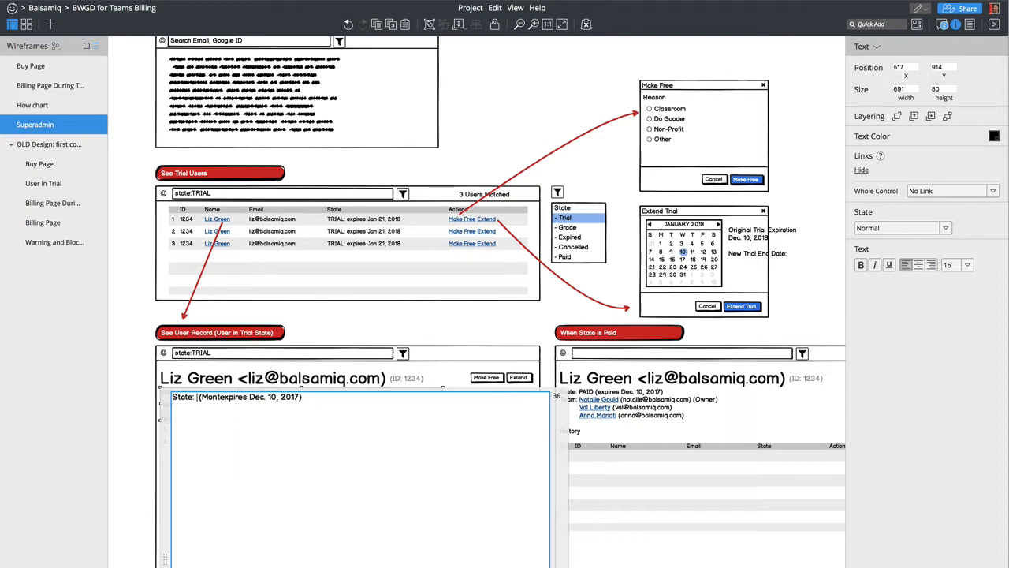
pyautogui.write('Trial')
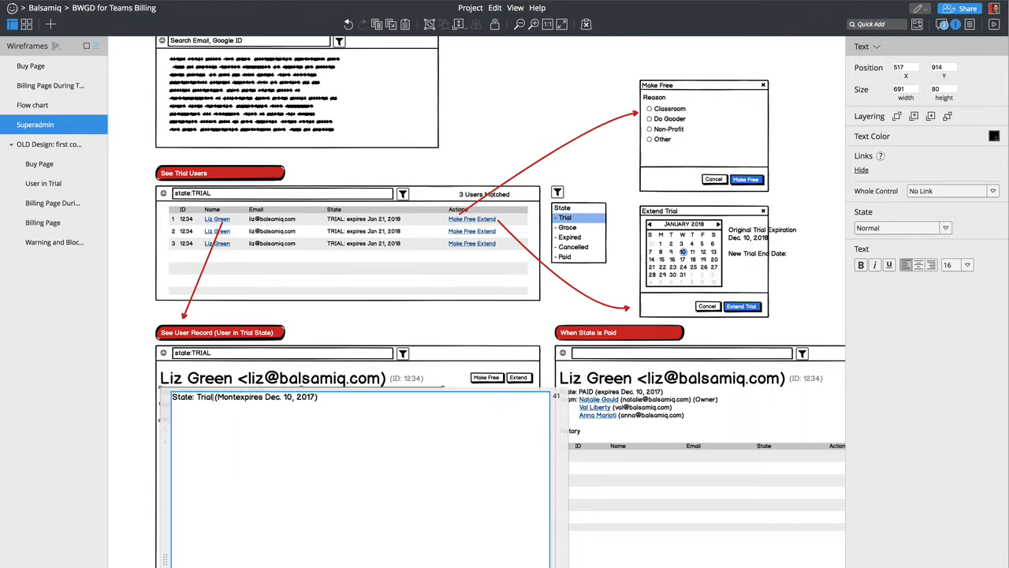
pyautogui.press('Escape')
# - Select the History grid and zoom out one step to see more of the wireframe
pyautogui.click(322, 444)
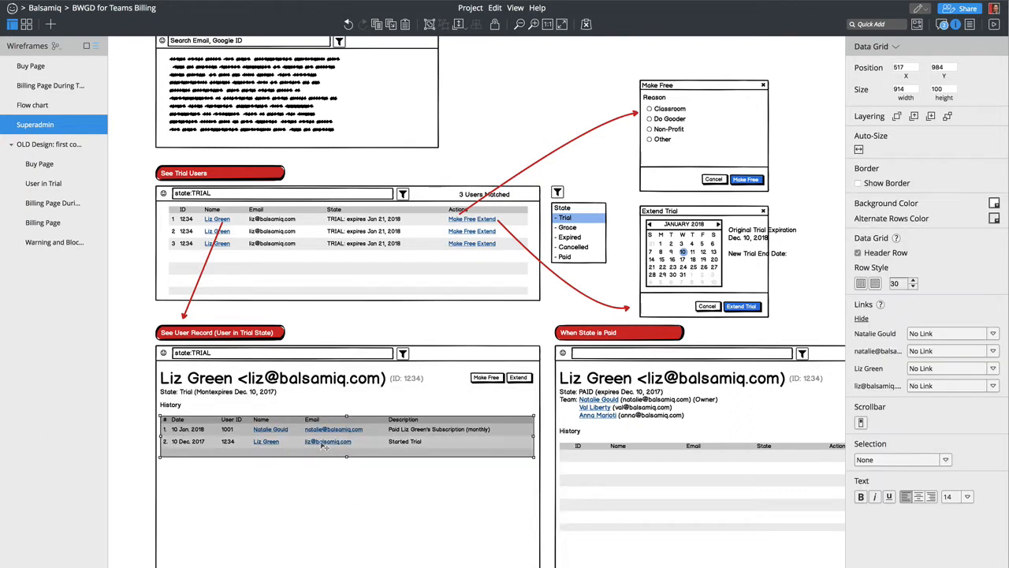
pyautogui.press('super+minus')
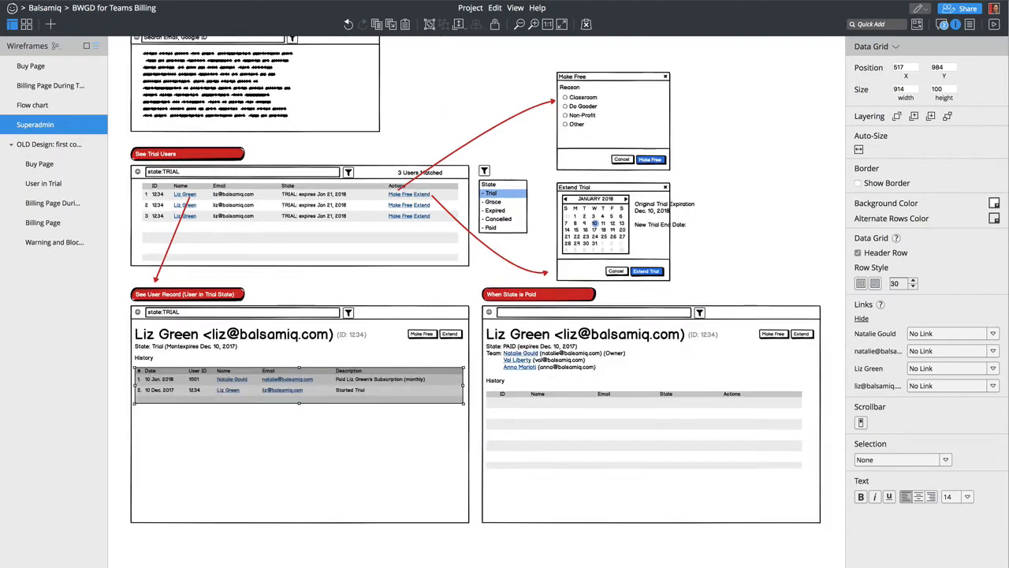
pyautogui.scroll(1, 334, 540)
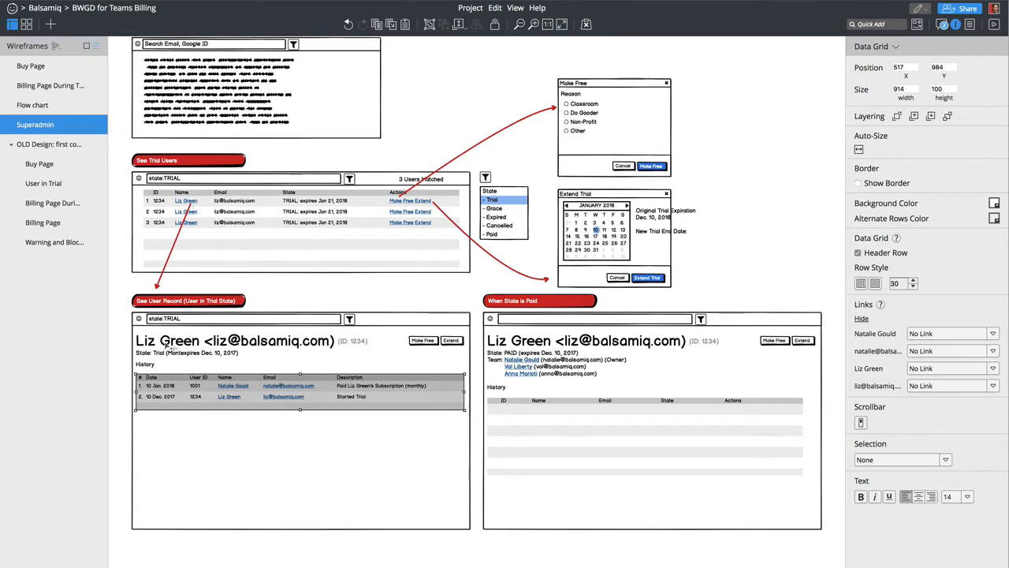
# - Empty the record's search field, remove the stray 'Mont' from the State line, and set its height to 56
pyautogui.doubleClick(181, 319)
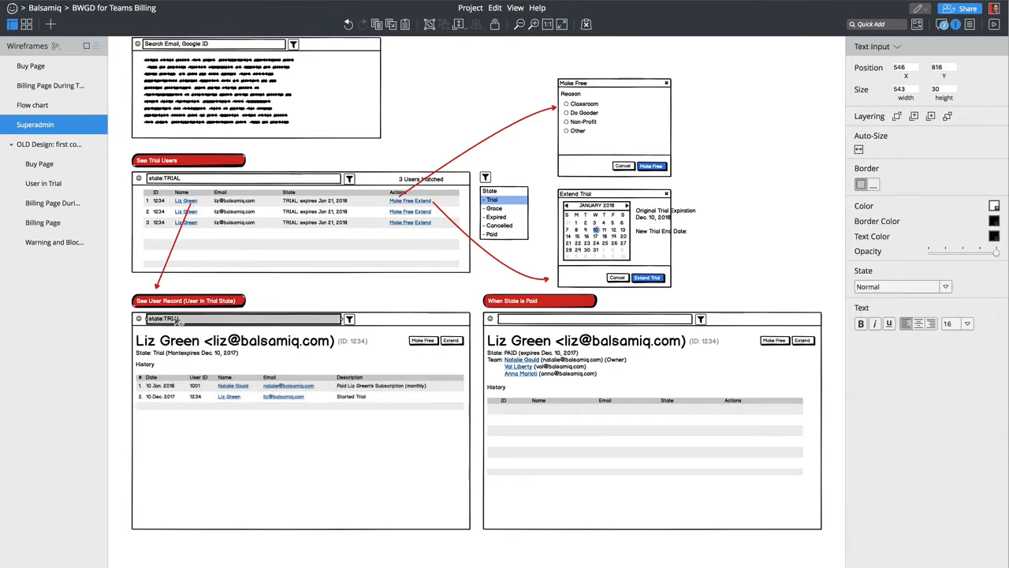
pyautogui.press('Return')
pyautogui.doubleClick(222, 357)
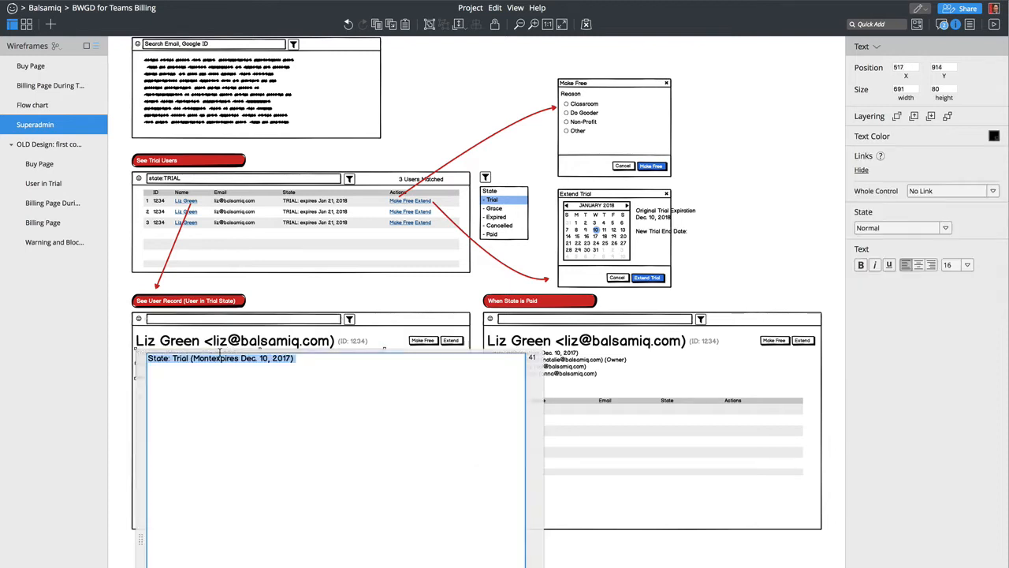
pyautogui.click(194, 359)
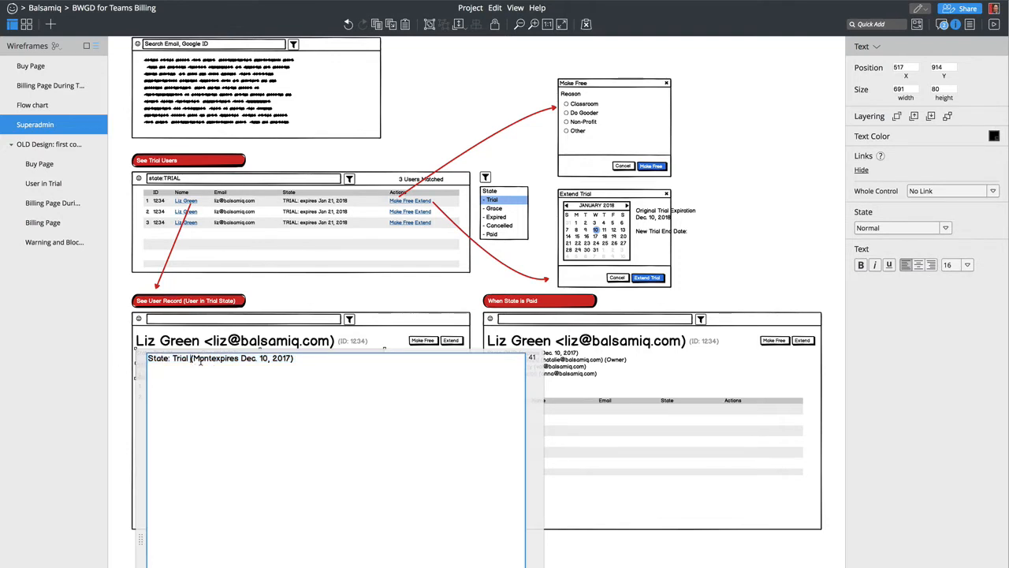
pyautogui.moveTo(193, 358); pyautogui.dragTo(211, 359)
pyautogui.press('BackSpace')
pyautogui.press('super+Return')
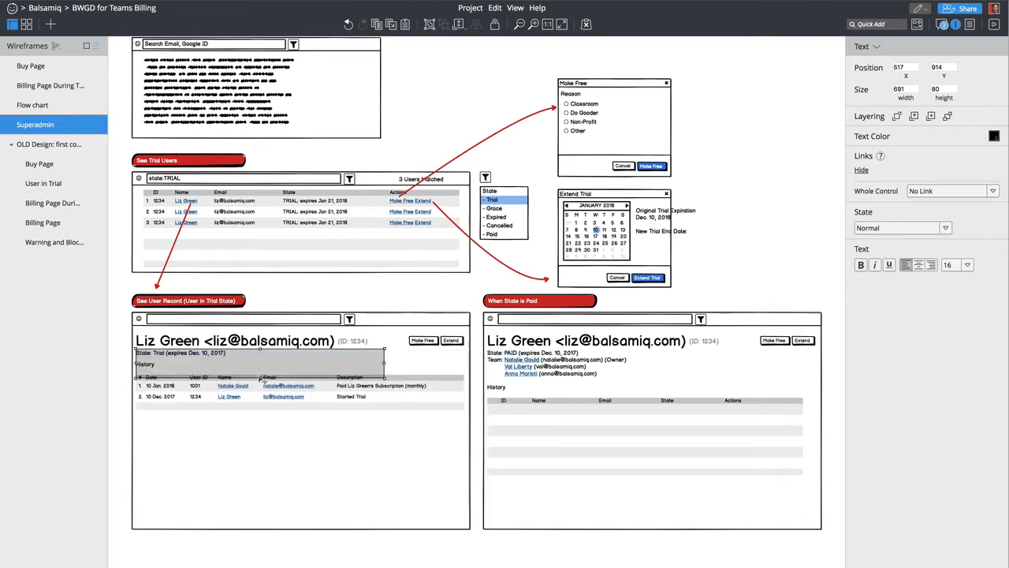
pyautogui.moveTo(261, 380); pyautogui.dragTo(260, 368)
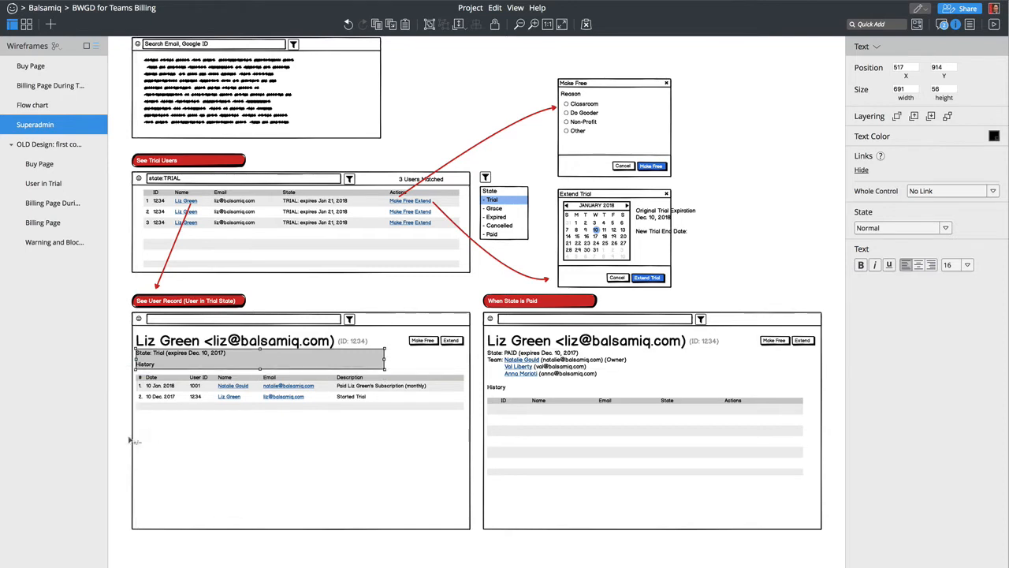
# - Duplicate the State line and History grid below the user-record frame, shortened to 314 high
pyautogui.moveTo(117, 434); pyautogui.dragTo(475, 348)
pyautogui.moveTo(225, 379); pyautogui.dragTo(224, 567)
pyautogui.click(273, 517)
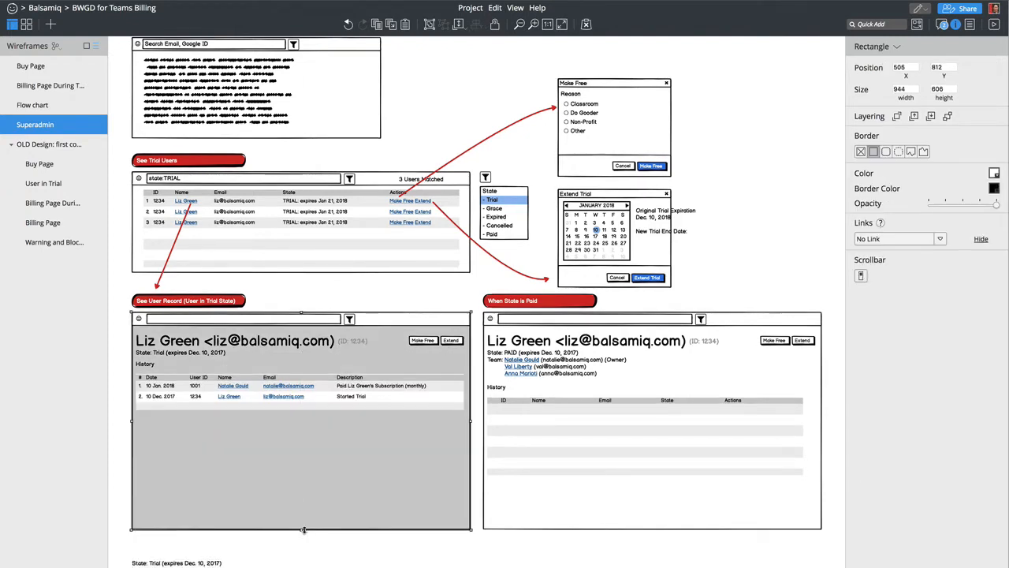
pyautogui.moveTo(301, 529); pyautogui.dragTo(301, 425)
pyautogui.moveTo(126, 544); pyautogui.dragTo(483, 567)
pyautogui.moveTo(253, 563); pyautogui.dragTo(254, 449)
# - Rewrite the copied State text, replacing Trial and the expiry date with 'Paid (5 User - Monthly)'
pyautogui.click(200, 436)
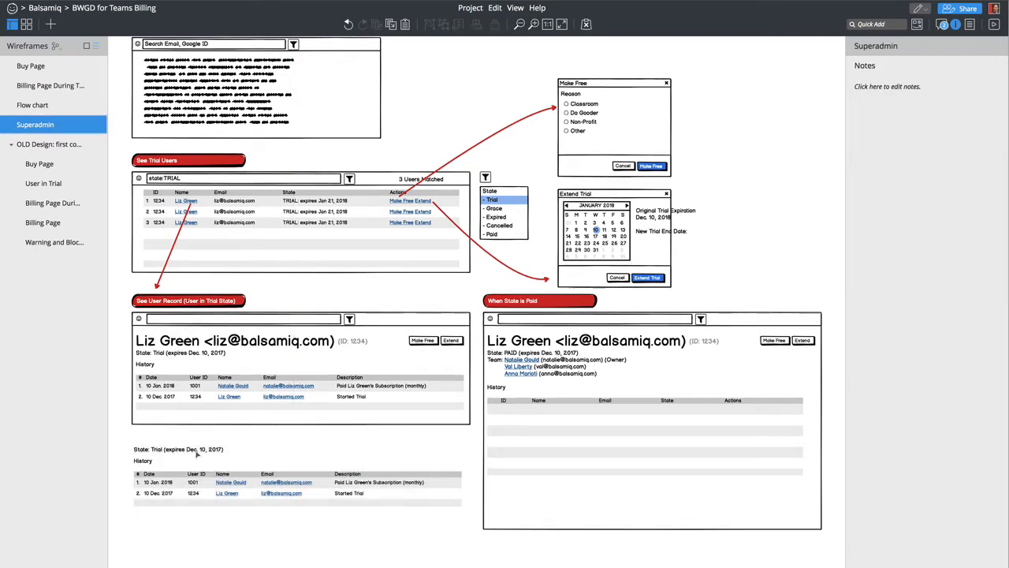
pyautogui.click(196, 451)
pyautogui.doubleClick(195, 451)
pyautogui.click(173, 455)
pyautogui.doubleClick(173, 455)
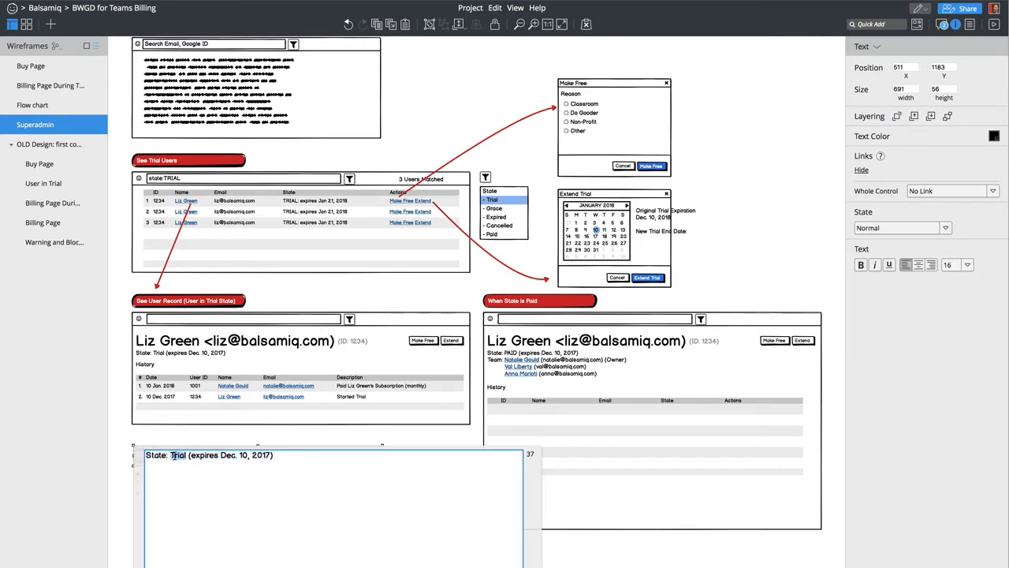
pyautogui.write('Paid')
pyautogui.press('BackSpace')
pyautogui.press('BackSpace')
pyautogui.press('BackSpace')
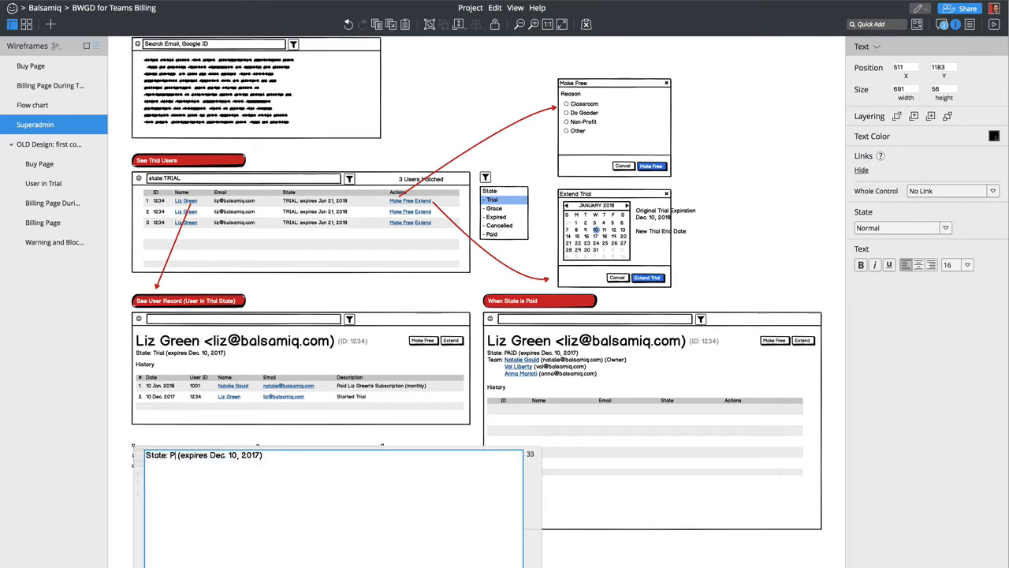
pyautogui.write('aid (')
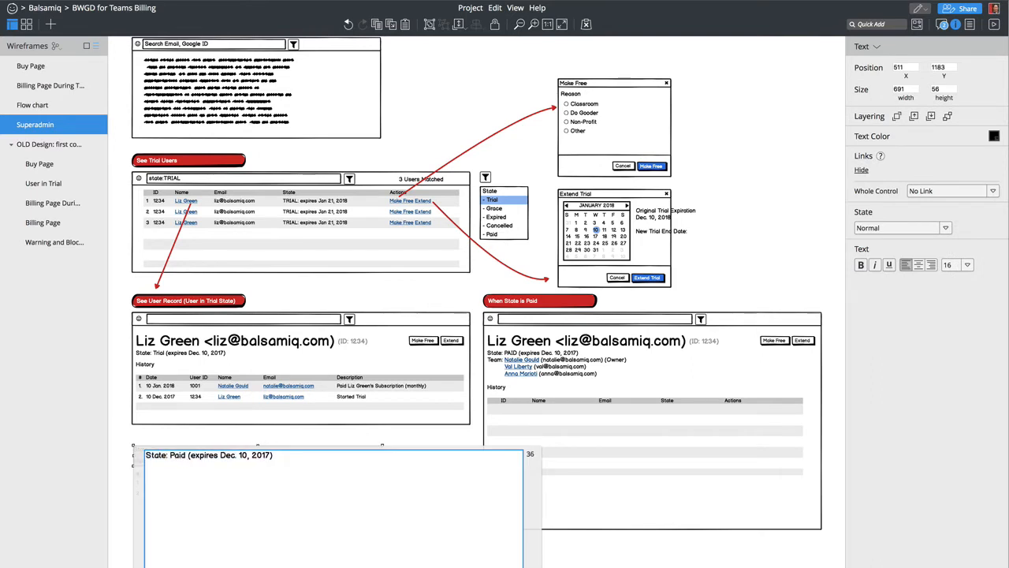
pyautogui.write('Monthl')
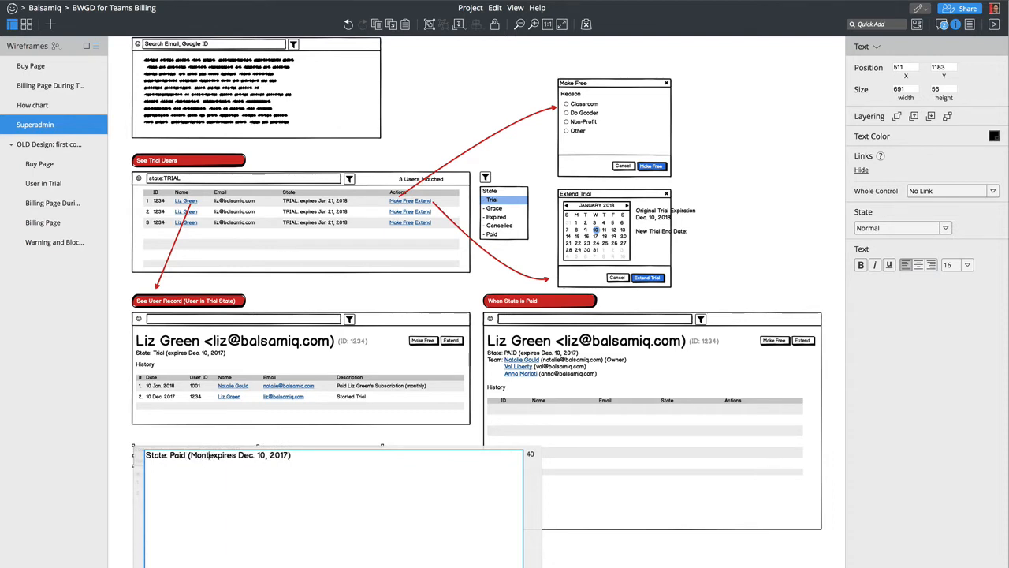
pyautogui.write('y /')
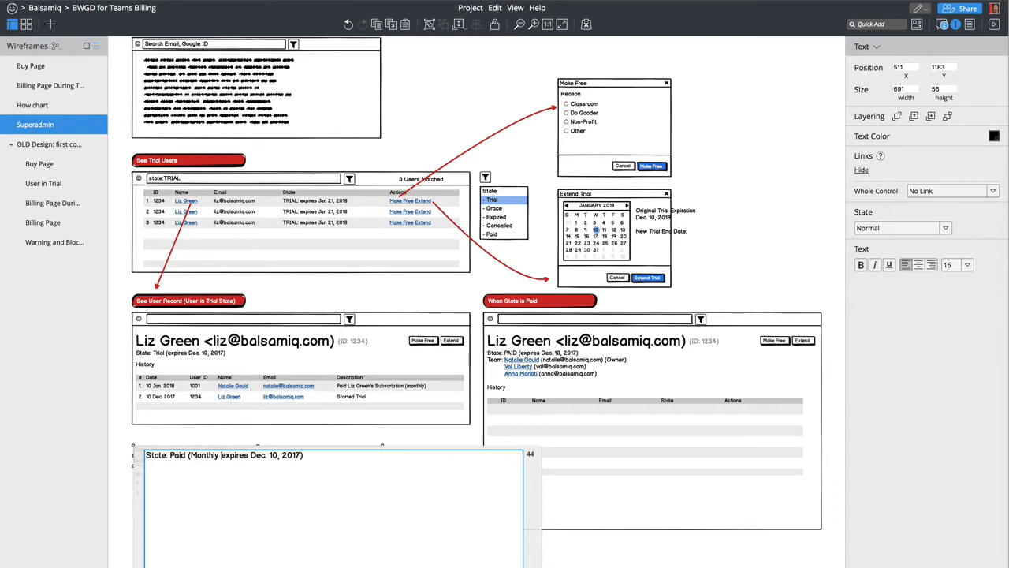
pyautogui.press('Delete')
pyautogui.write('E')
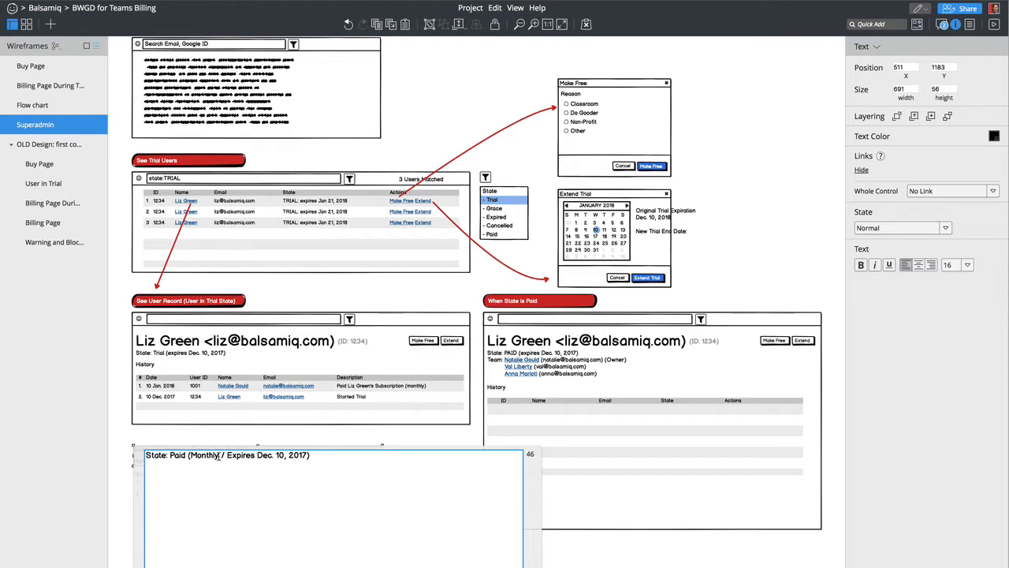
pyautogui.write('5 User ')
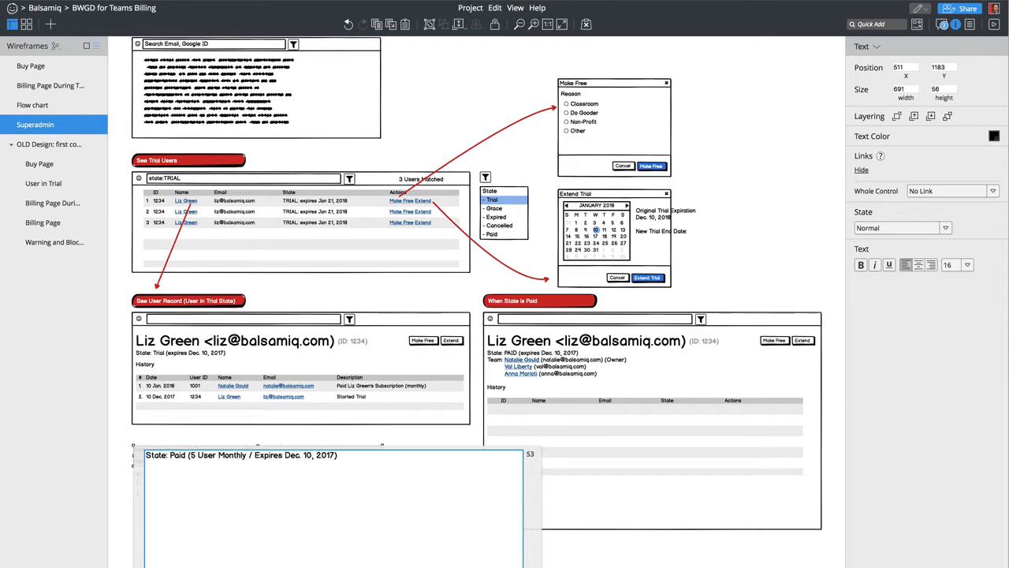
pyautogui.write('-')
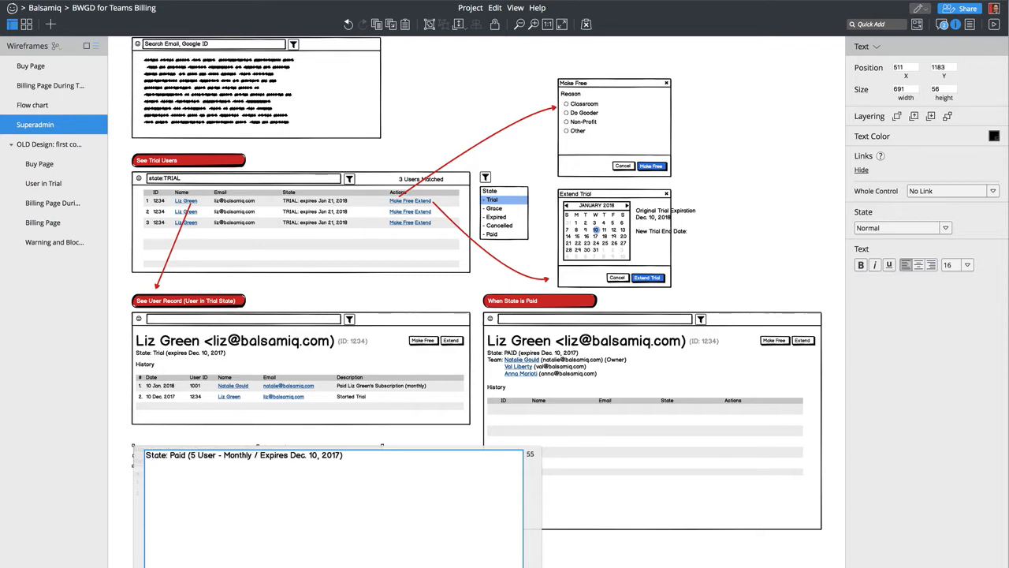
pyautogui.click(344, 455)
pyautogui.hotkey('shift', 'End')
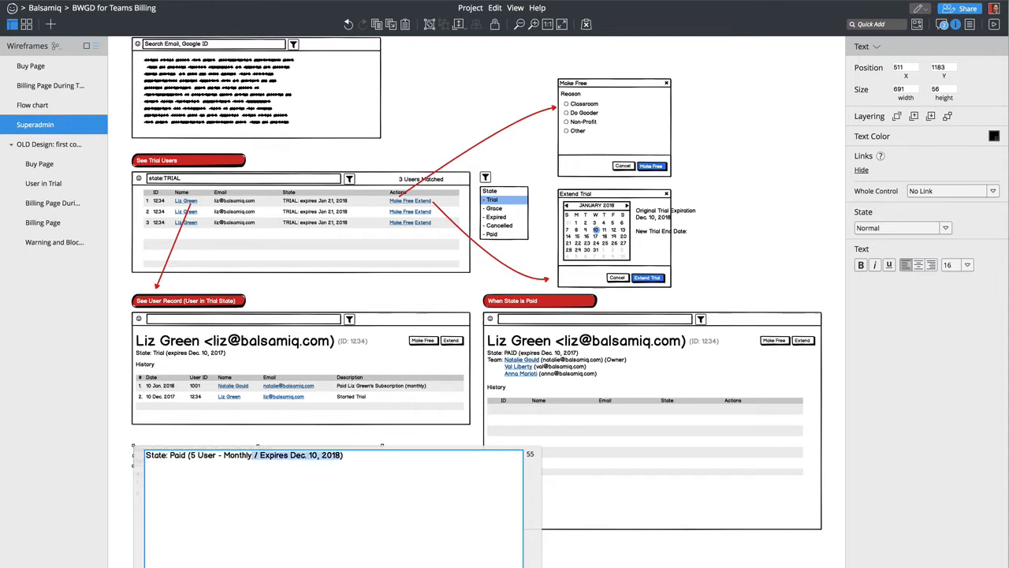
pyautogui.write(')')
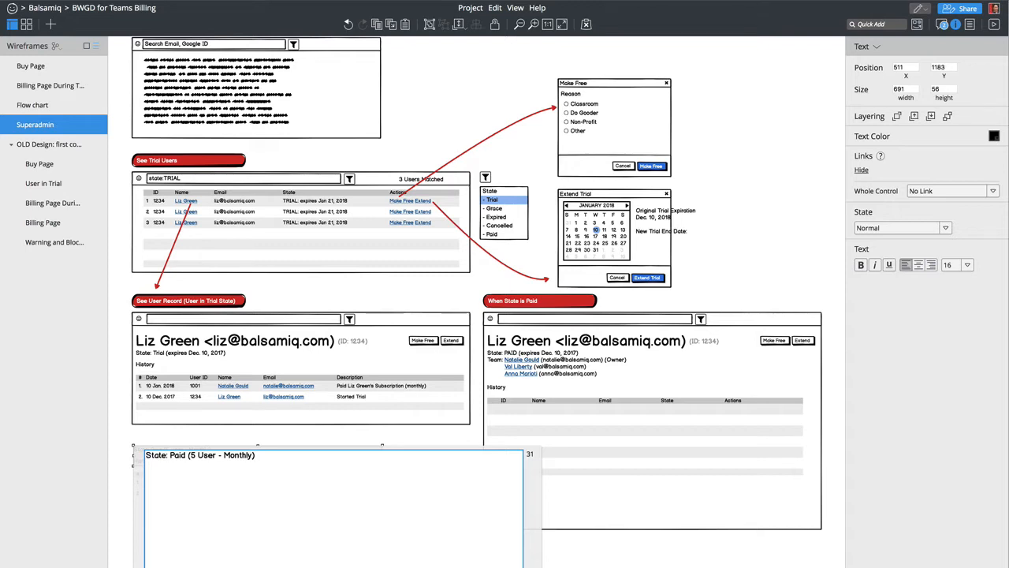
pyautogui.press('Escape')
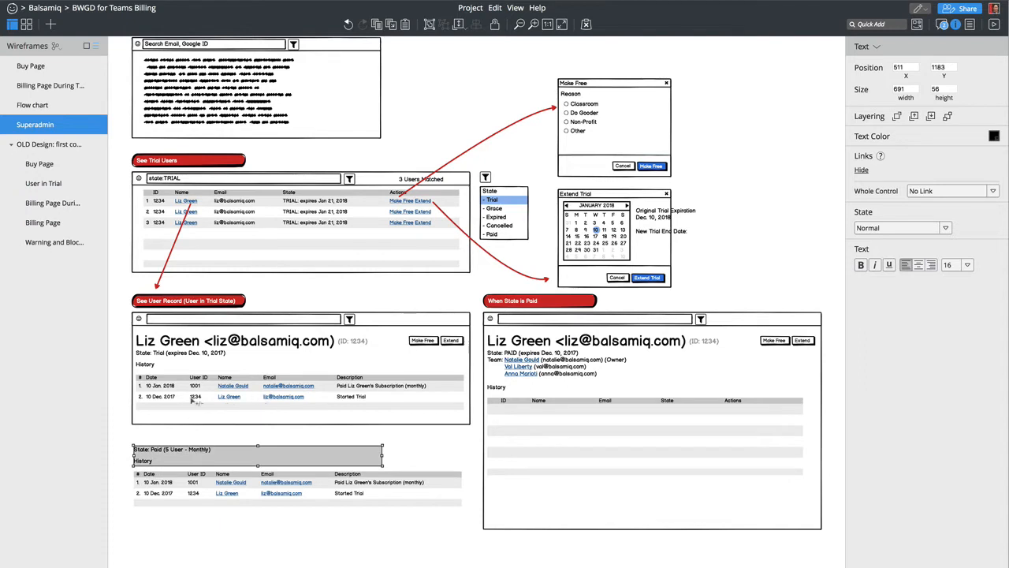
# - Delete the paid-subscription row from the trial History grid and renumber the Started Trial row 1
pyautogui.click(190, 394)
pyautogui.doubleClick(194, 396)
pyautogui.tripleClick(202, 395)
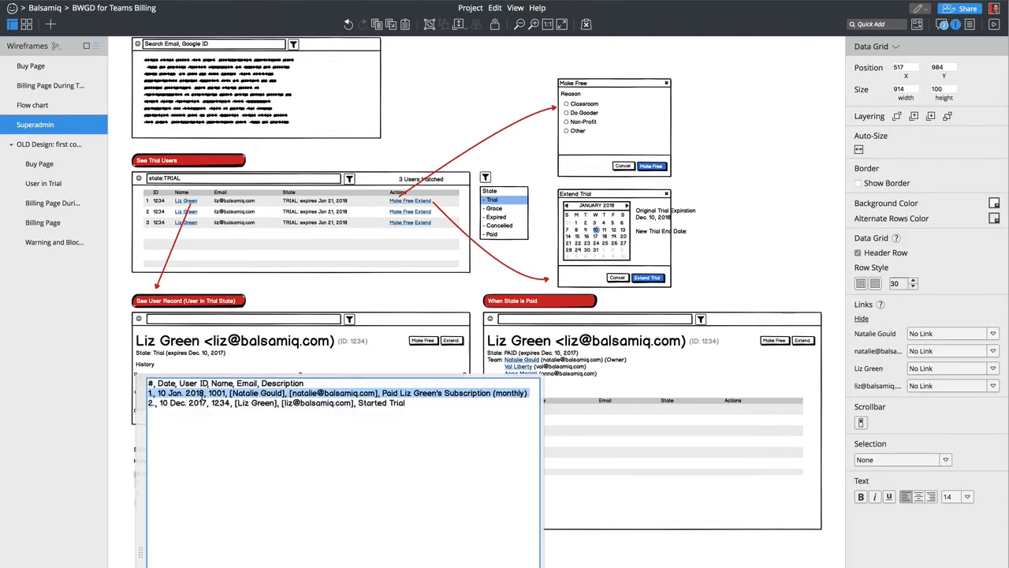
pyautogui.press('BackSpace')
pyautogui.press('BackSpace')
pyautogui.write('1')
pyautogui.press('Escape')
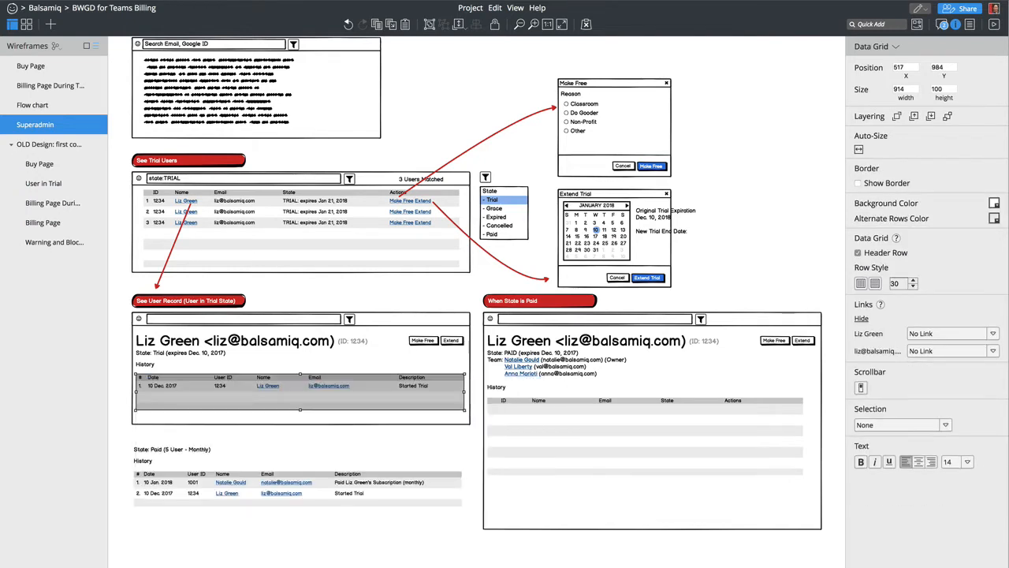
pyautogui.scroll(2, 248, 460)
pyautogui.scroll(3, 247, 460)
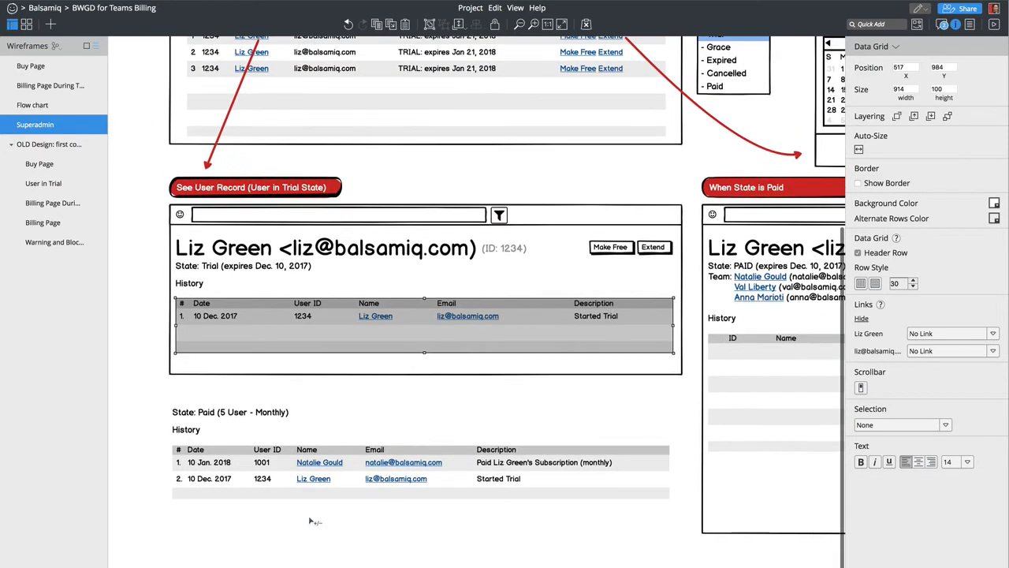
pyautogui.click(324, 402)
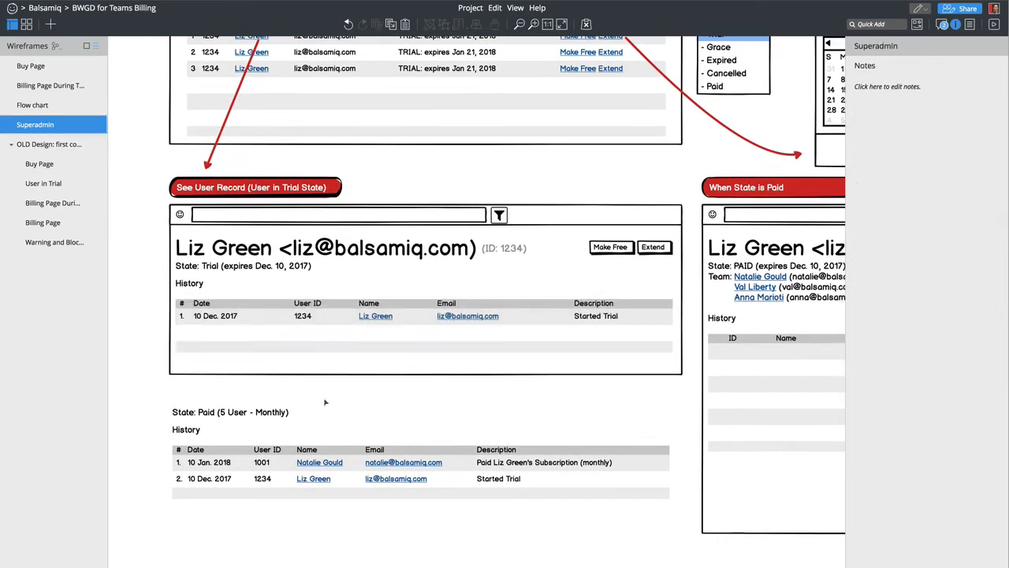
# - End the trial State line with a period, cutting the typed '[Olio ID 1234' text for reuse
pyautogui.click(309, 268)
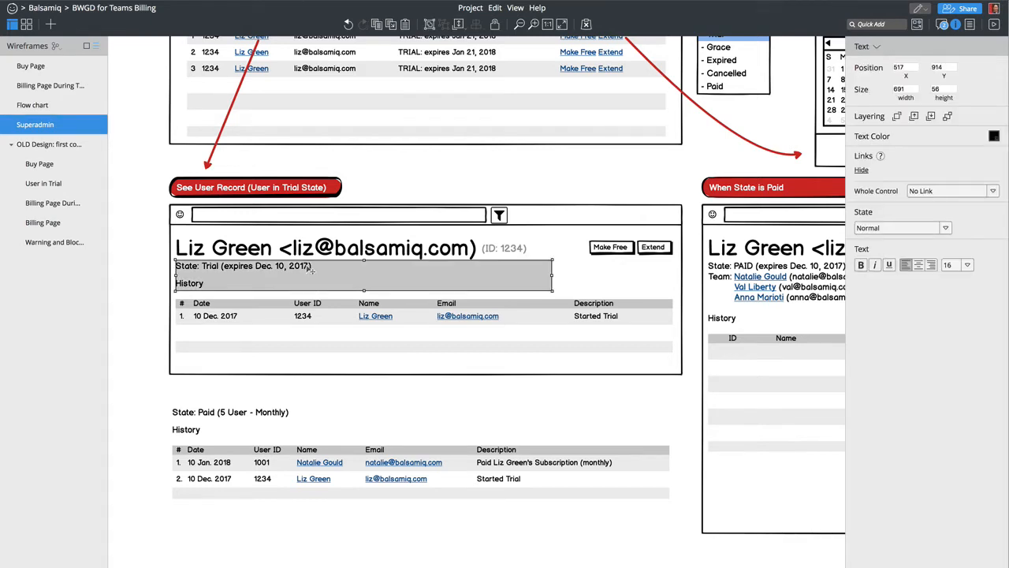
pyautogui.doubleClick(311, 268)
pyautogui.press('Down')
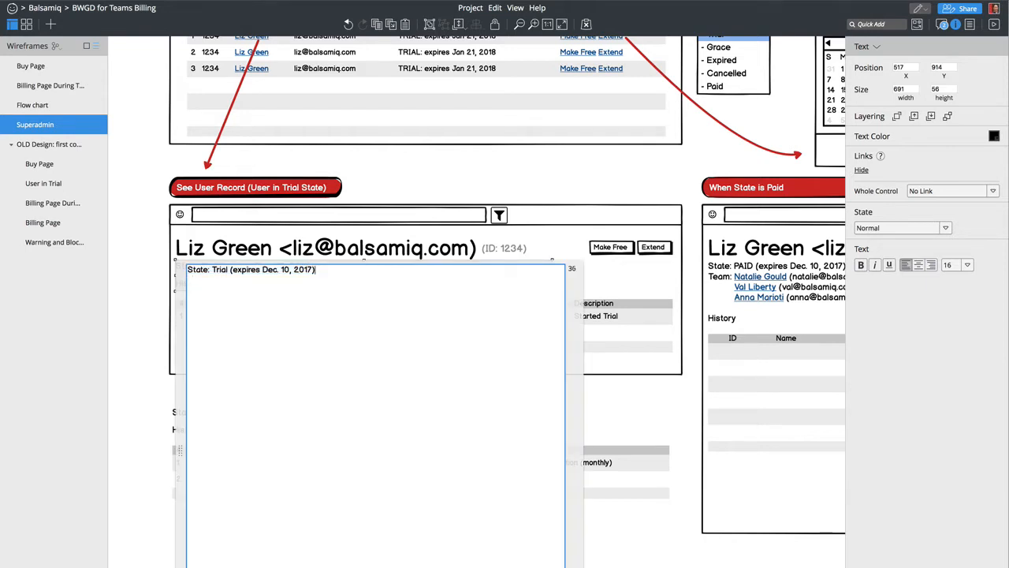
pyautogui.write('. [Olio ID 1234')
pyautogui.hotkey('alt', 'shift', 'Left')
pyautogui.hotkey('alt', 'shift', 'Left')
pyautogui.hotkey('alt', 'shift', 'Left')
pyautogui.hotkey('alt', 'shift', 'Left')
pyautogui.hotkey('alt', 'shift', 'Right')
pyautogui.hotkey('shift', 'Right')
pyautogui.press('super+c')
pyautogui.press('BackSpace')
pyautogui.press('super+BackSpace')
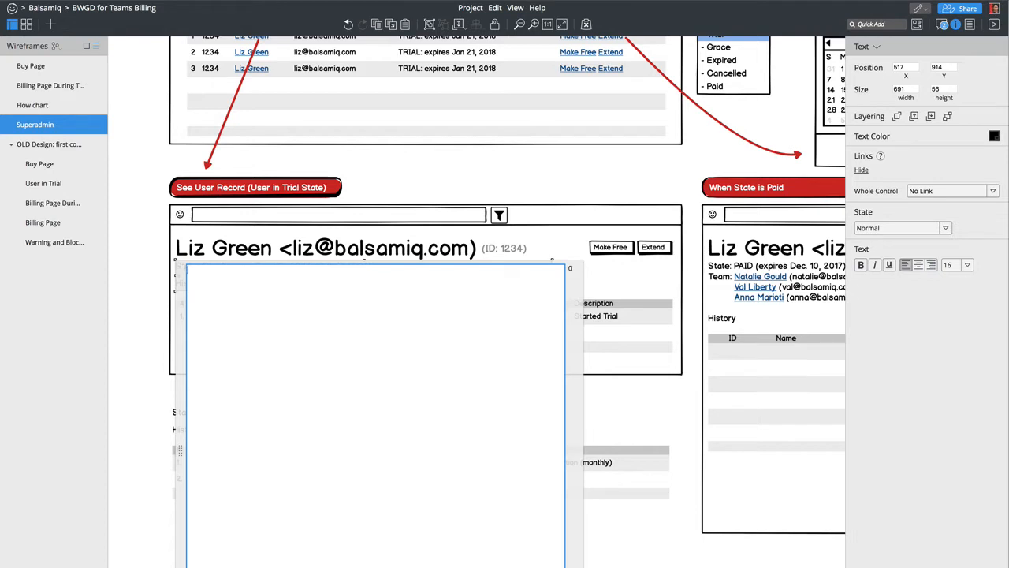
pyautogui.press('super+z')
pyautogui.press('Escape')
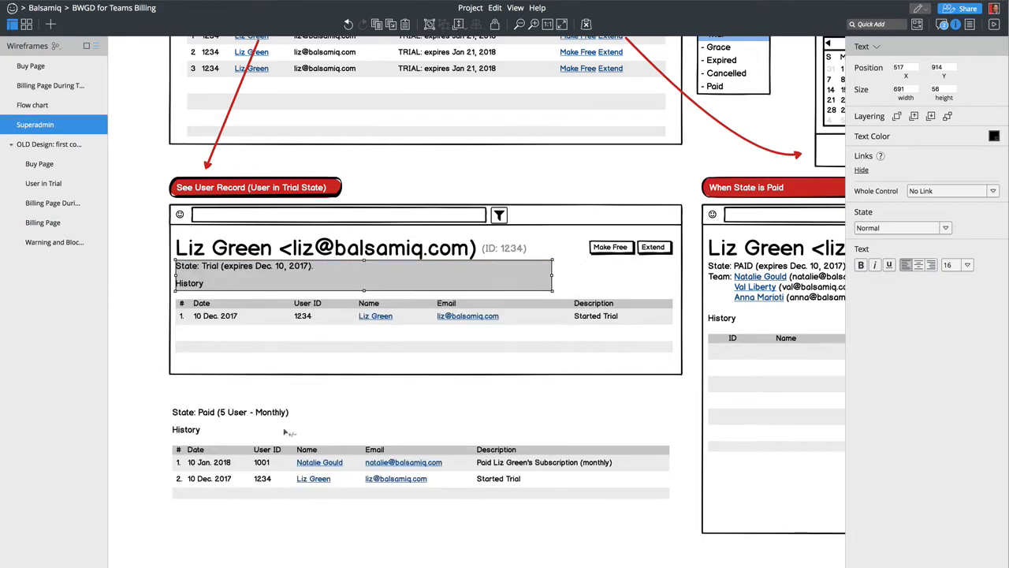
# - Paste the Olio ID after 'Monthly)' in the paid State line and close it as a '.]' link
pyautogui.doubleClick(258, 413)
pyautogui.press('Down')
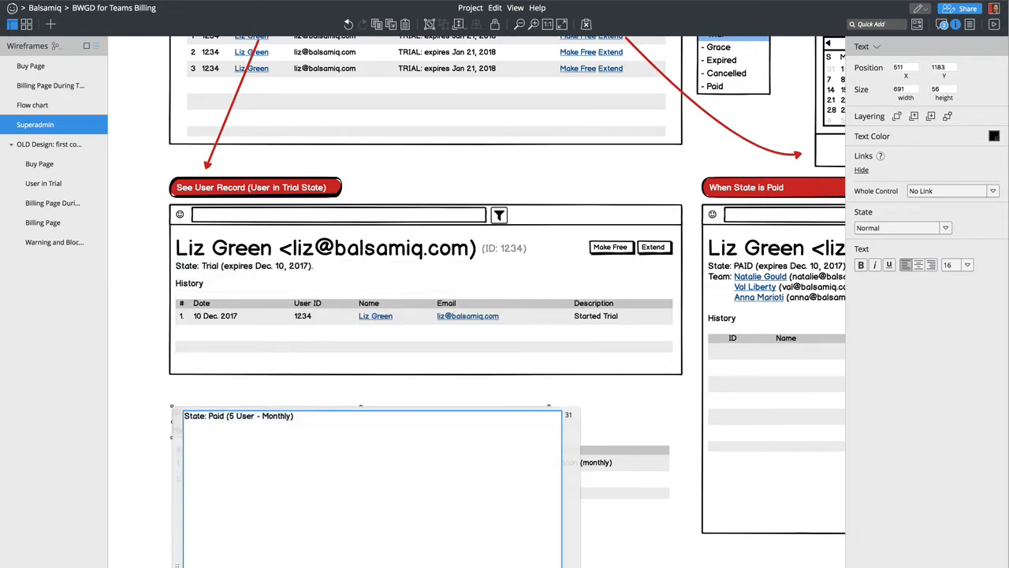
pyautogui.press('super+v')
pyautogui.press('BackSpace')
pyautogui.write('.')
pyautogui.write(']')
pyautogui.press('super+Return')
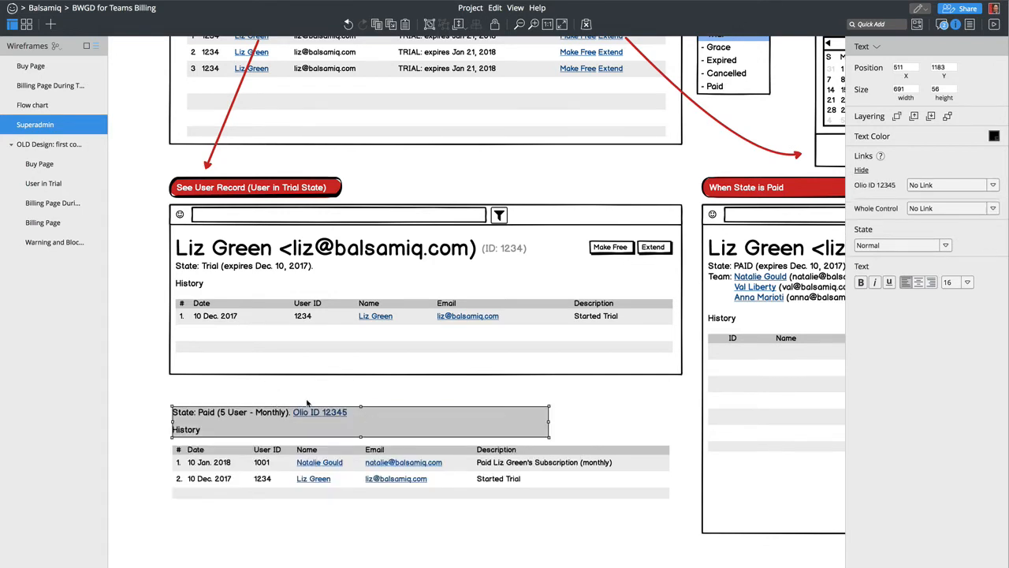
pyautogui.click(345, 549)
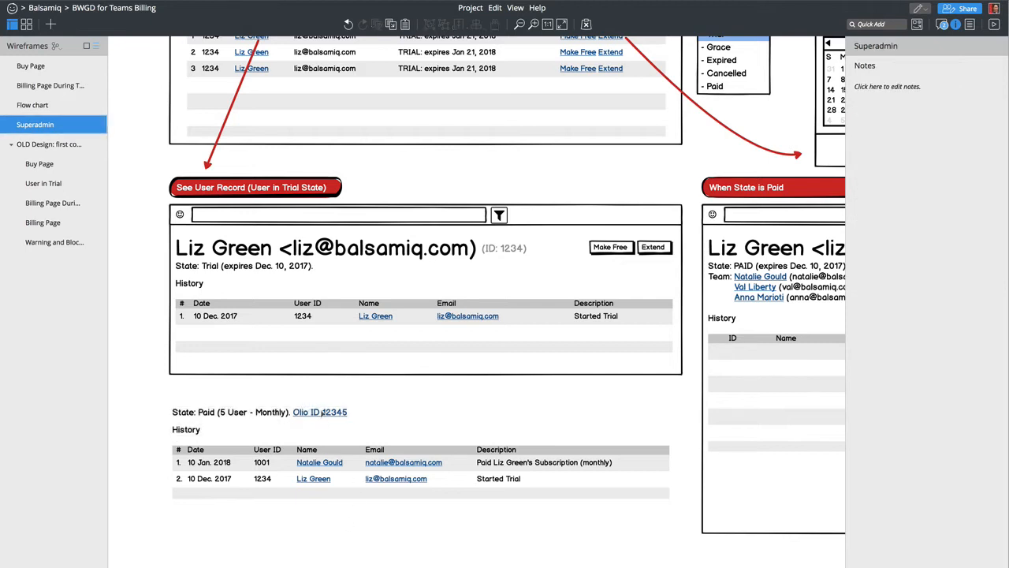
# - Adjust the See User Record callout and add a short one-way red arrow via Quick Add 'arro'
pyautogui.moveTo(267, 188); pyautogui.dragTo(278, 194)
pyautogui.moveTo(170, 392); pyautogui.dragTo(479, 425)
pyautogui.write('arro')
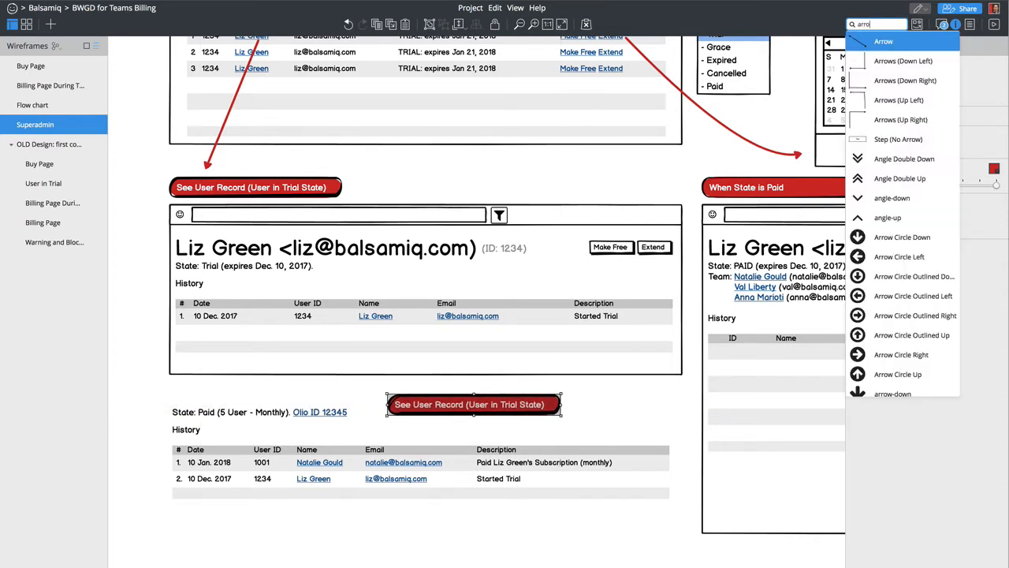
pyautogui.press('Return')
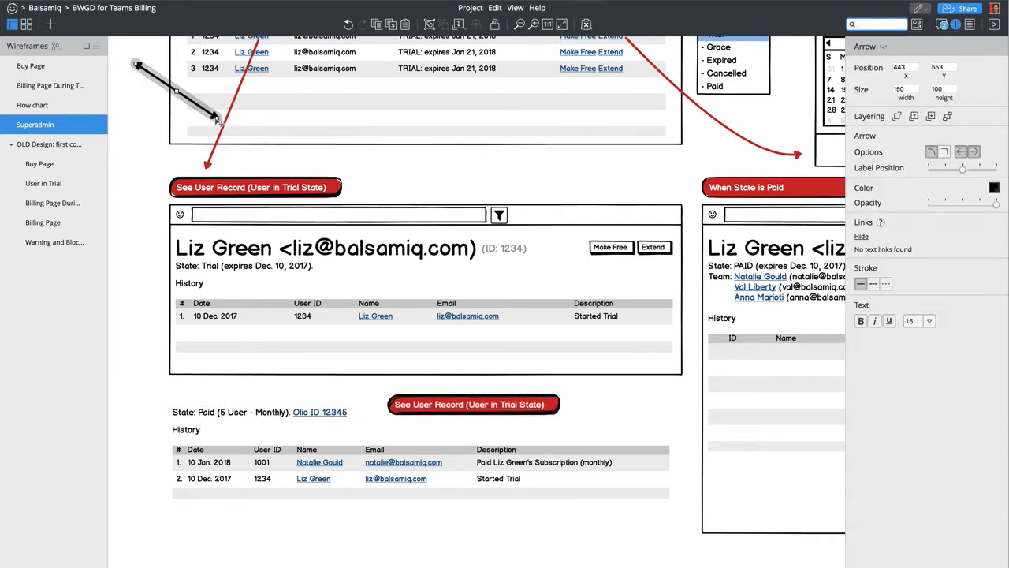
pyautogui.moveTo(190, 101); pyautogui.dragTo(350, 406)
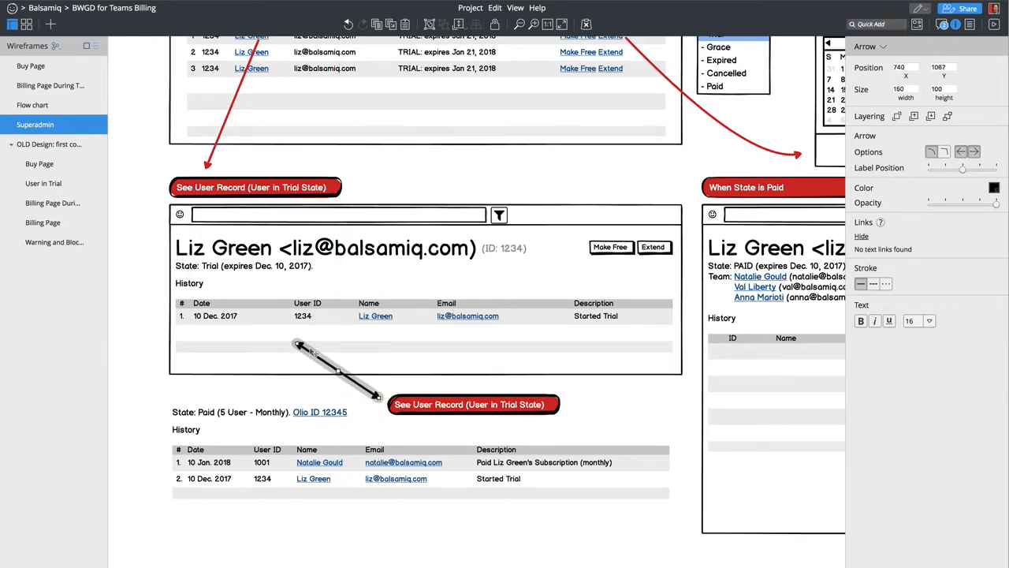
pyautogui.moveTo(297, 344); pyautogui.dragTo(358, 407)
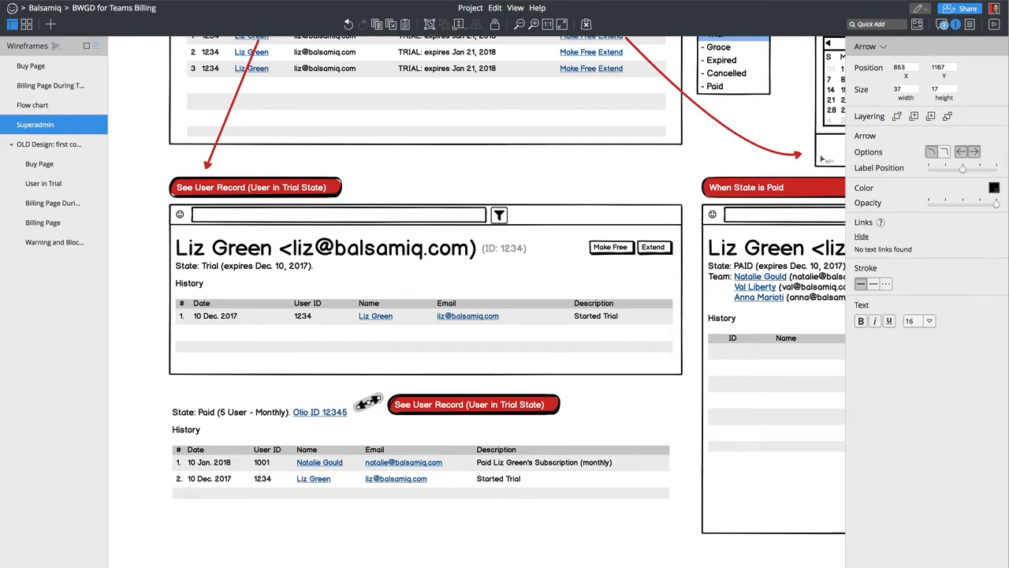
pyautogui.click(963, 152)
pyautogui.click(994, 188)
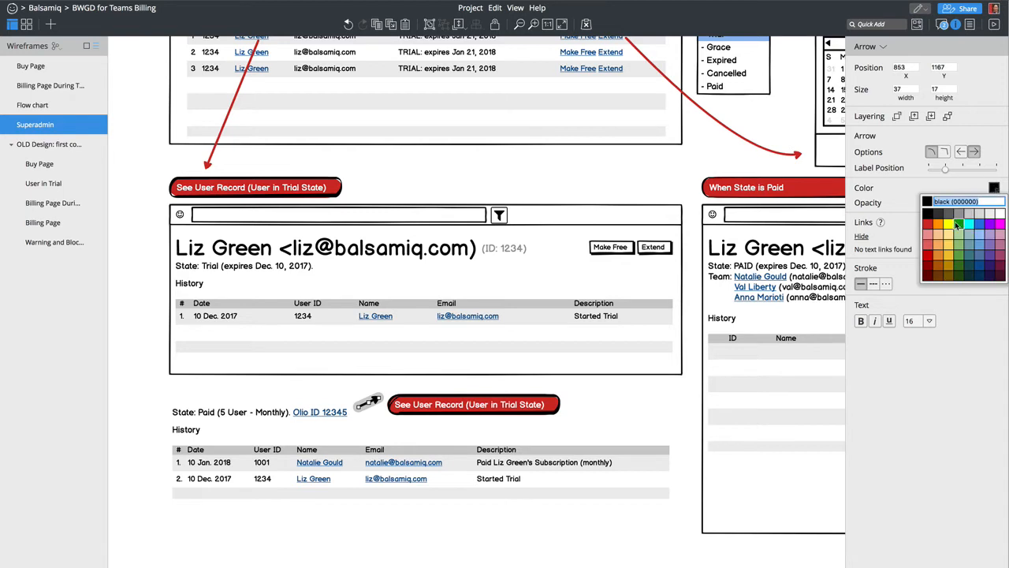
pyautogui.click(926, 225)
# - Point the arrow at the callout, place a callout copy above State: Paid, and shift that section down
pyautogui.moveTo(441, 413); pyautogui.dragTo(469, 413)
pyautogui.click(378, 401)
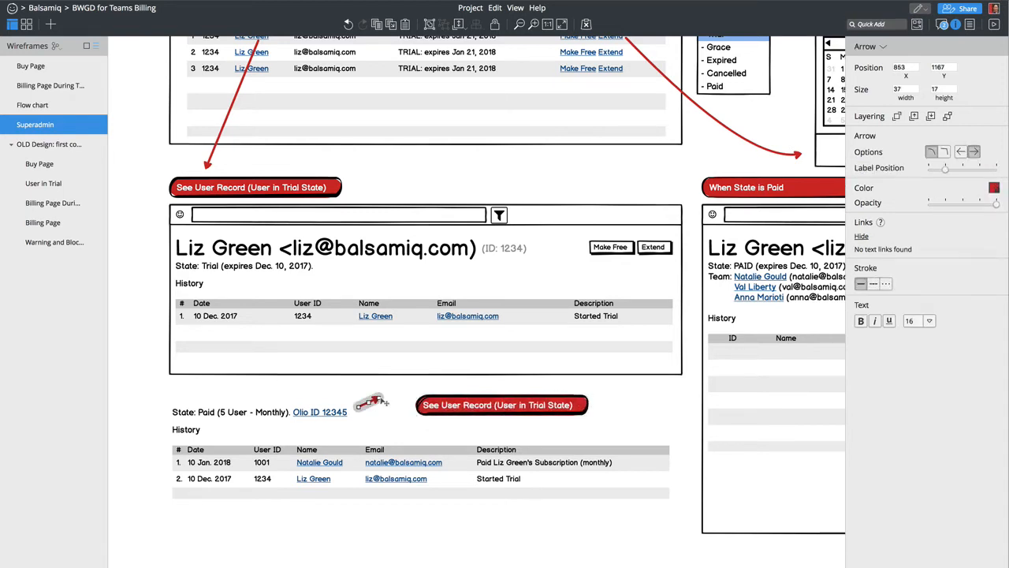
pyautogui.moveTo(380, 399); pyautogui.dragTo(289, 400)
pyautogui.press('Delete')
pyautogui.moveTo(500, 406); pyautogui.dragTo(252, 394)
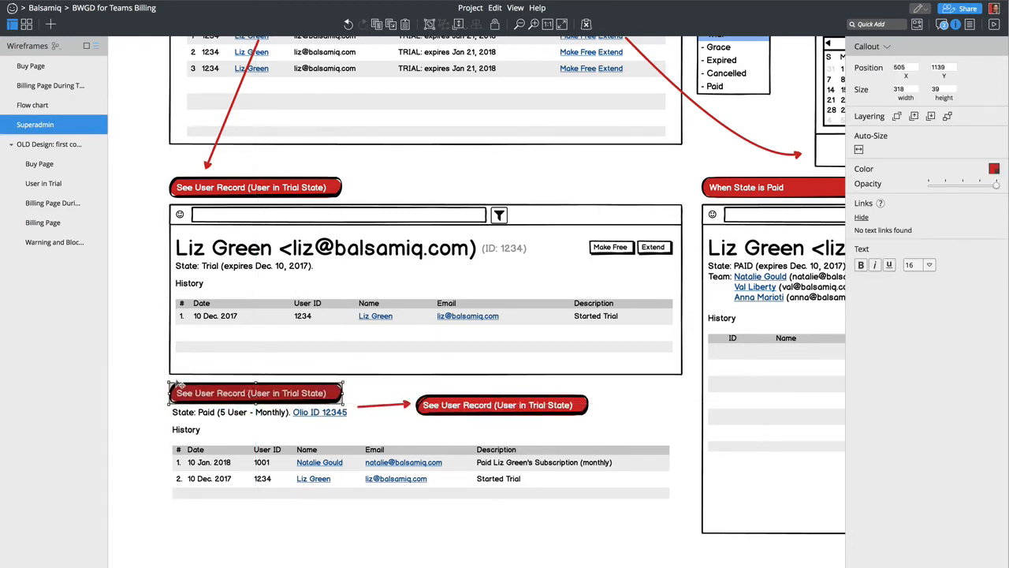
pyautogui.moveTo(160, 375); pyautogui.dragTo(623, 566)
pyautogui.moveTo(437, 414); pyautogui.dragTo(437, 439)
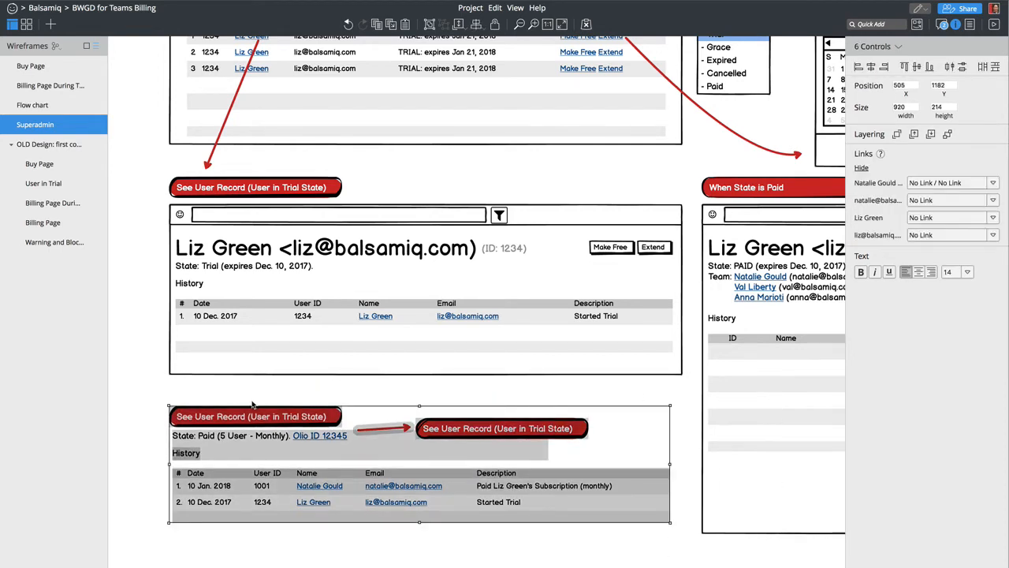
# - Relabel the top See User Record callout to 'User View in Trial State' and copy the label
pyautogui.click(143, 405)
pyautogui.click(204, 192)
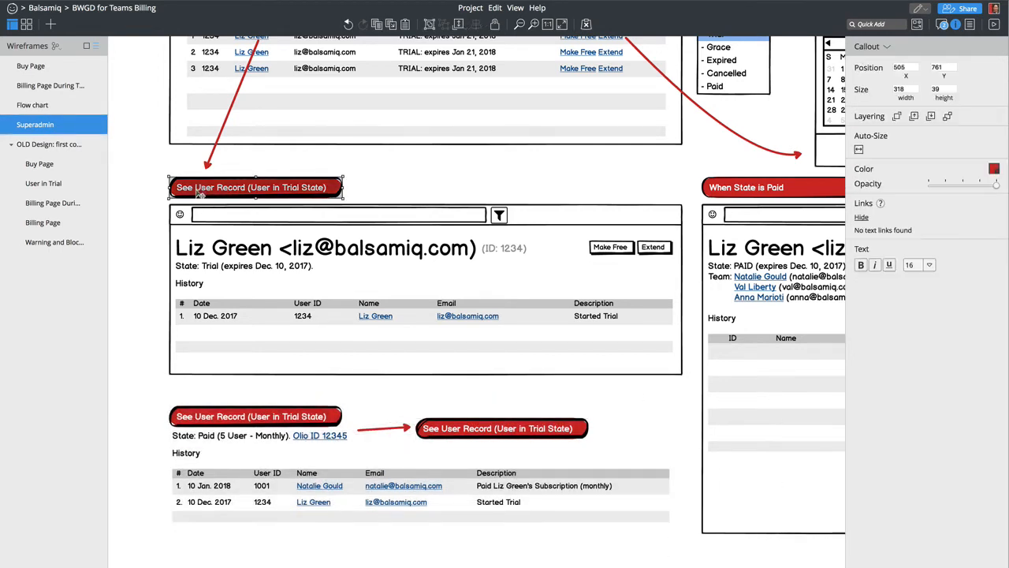
pyautogui.doubleClick(199, 187)
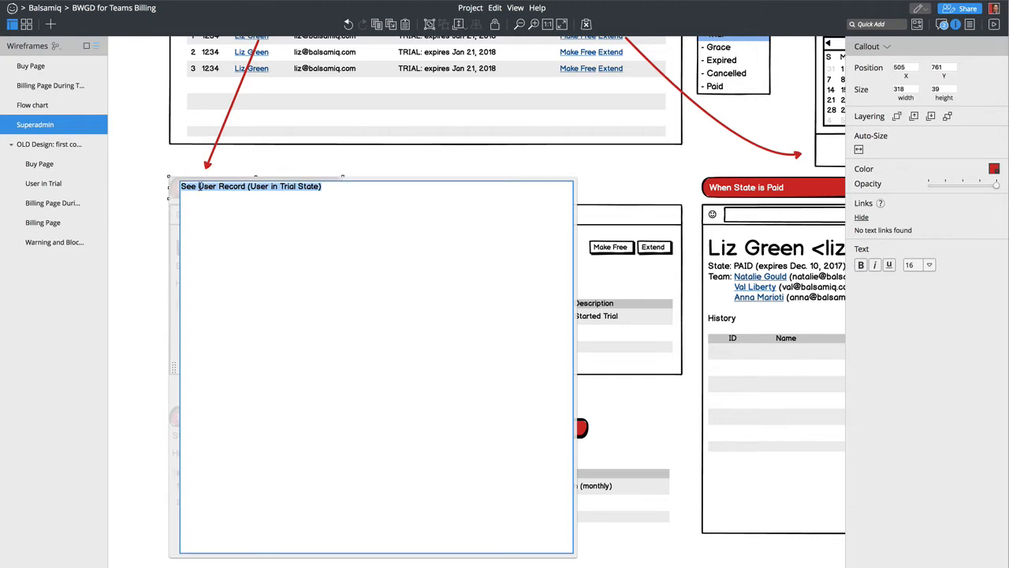
pyautogui.click(198, 187)
pyautogui.hotkey('shift', 'Home')
pyautogui.press('BackSpace')
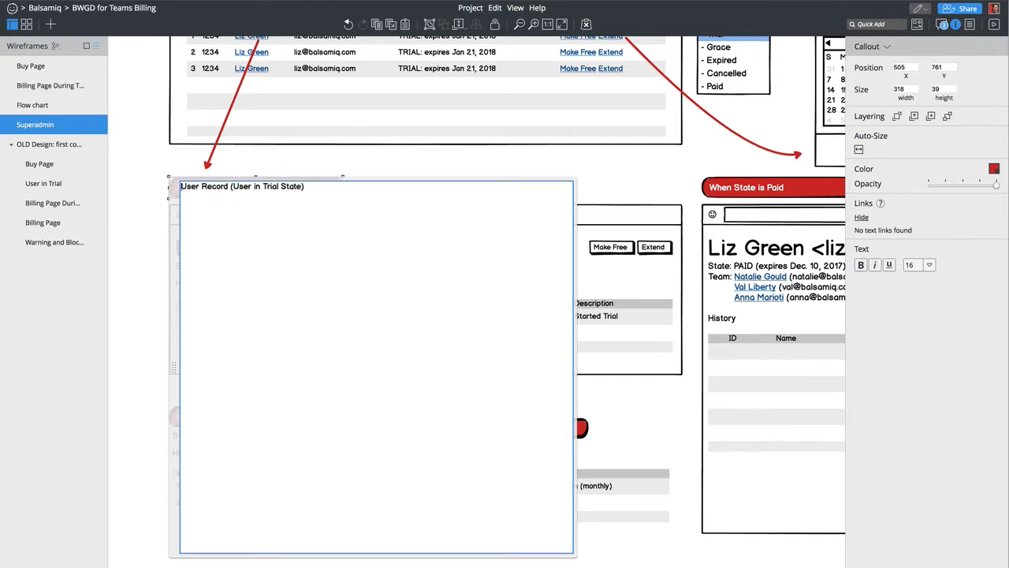
pyautogui.click(154, 248)
pyautogui.doubleClick(263, 186)
pyautogui.click(254, 245)
pyautogui.hotkey('alt', 'shift', 'Left')
pyautogui.hotkey('alt', 'shift', 'Left')
pyautogui.write('View')
pyautogui.press('super+Right')
pyautogui.press('BackSpace')
pyautogui.press('super+a')
pyautogui.press('Escape')
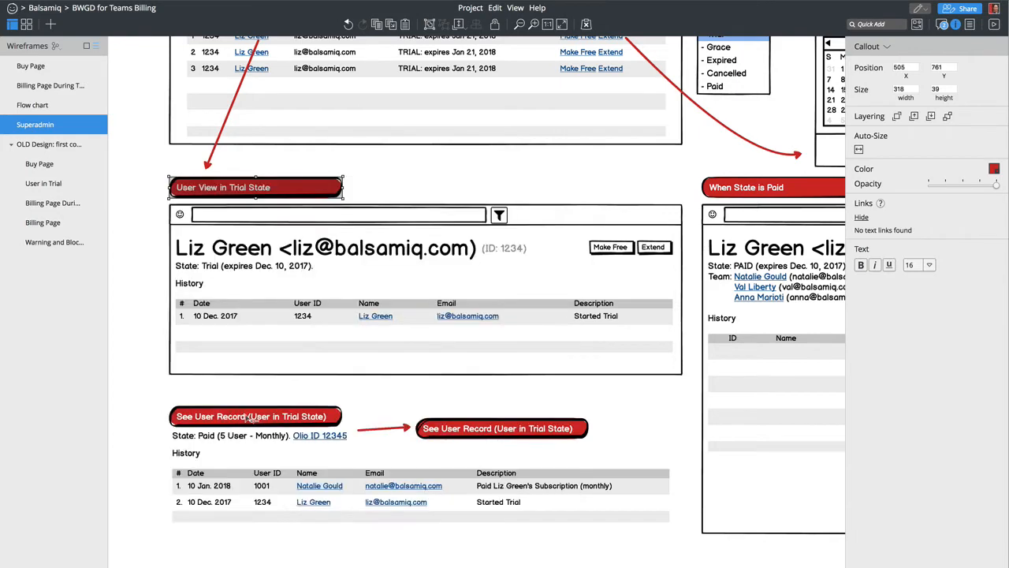
# - Paste the label into the lower callout and change Trial to Paid: 'User View in Paid State'
pyautogui.doubleClick(251, 418)
pyautogui.write('User View in Trial State')
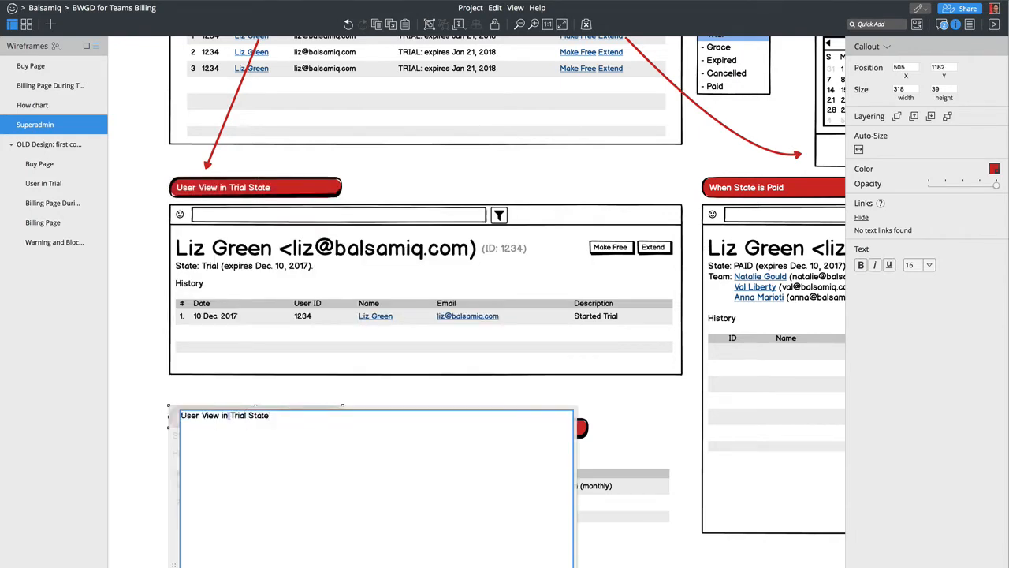
pyautogui.doubleClick(231, 414)
pyautogui.write('Paid')
pyautogui.press('Escape')
pyautogui.click(141, 458)
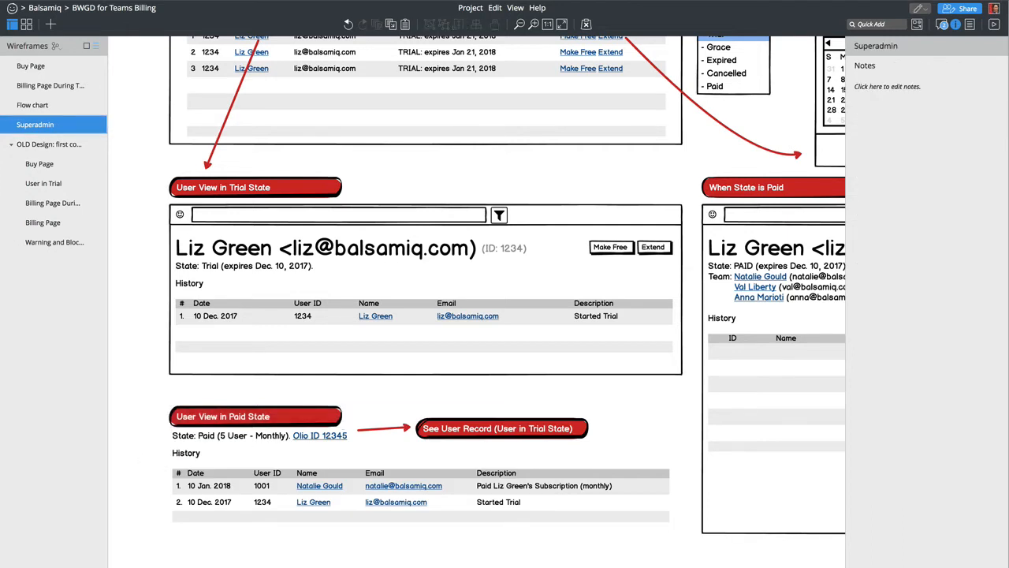
# - Rename the right-hand arrow callout to 'Opens Olio' and auto-size it to fit
pyautogui.doubleClick(534, 429)
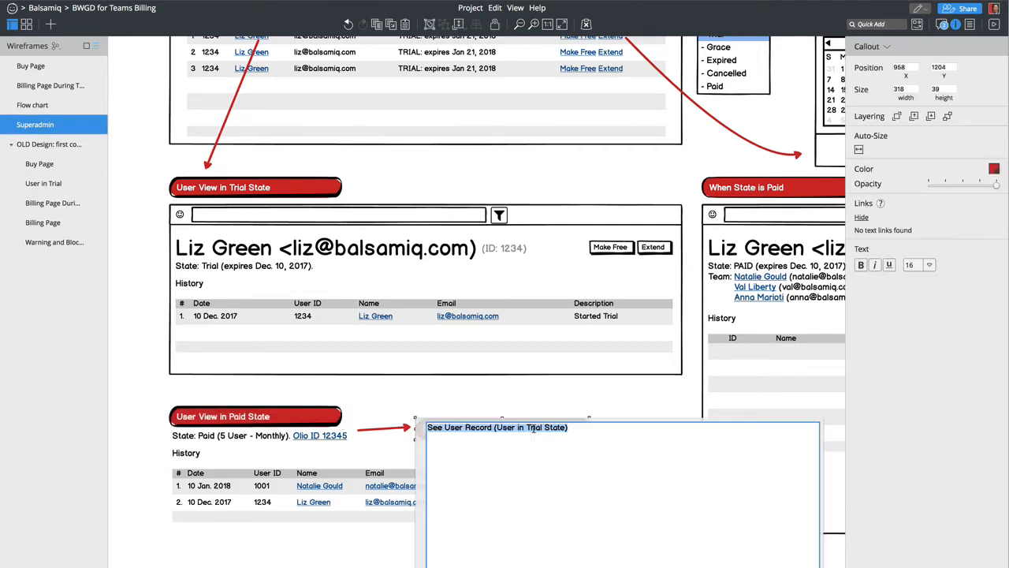
pyautogui.write('Olio')
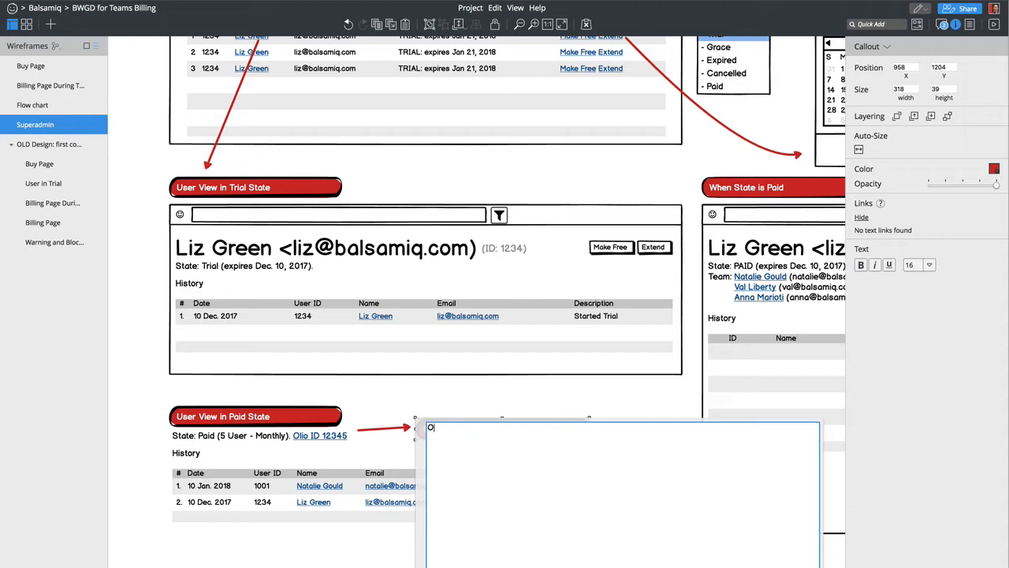
pyautogui.write('pens Olio')
pyautogui.press('Return')
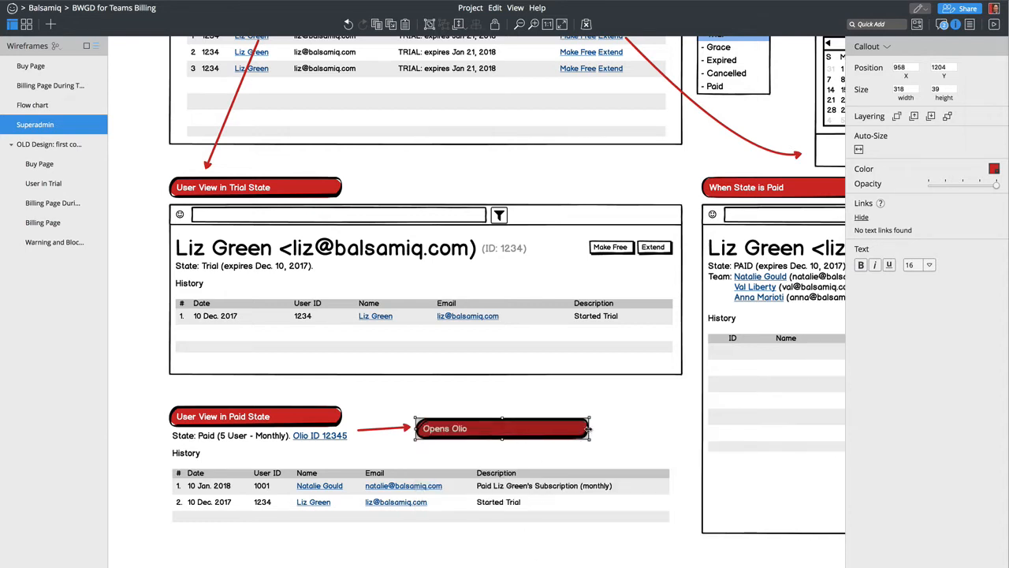
pyautogui.click(859, 150)
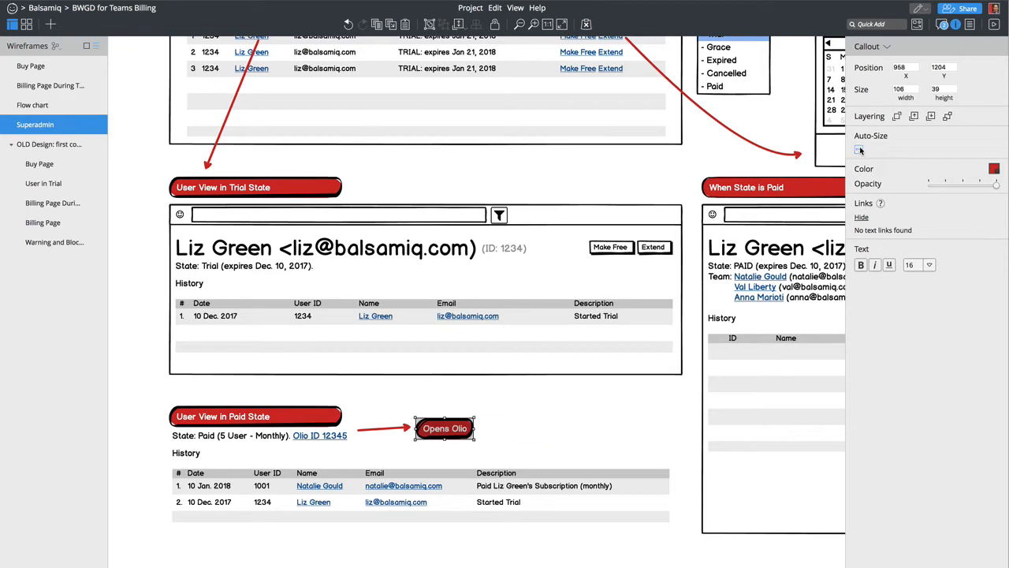
# - Scroll around the canvas to review the requirements notes, search and trial-users wireframes
pyautogui.click(334, 554)
pyautogui.hscroll(-5, 331, 555)
pyautogui.scroll(7, 329, 555)
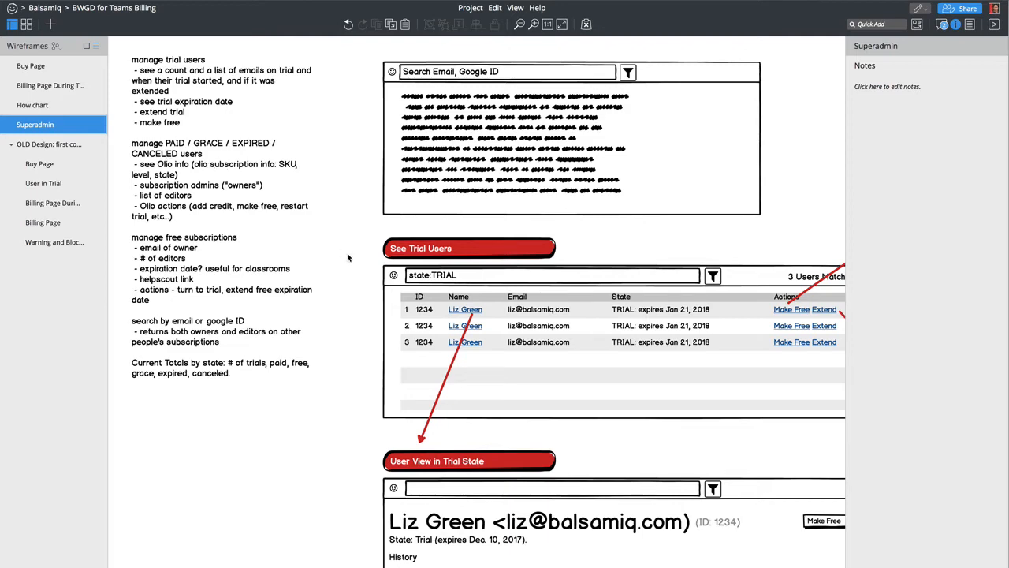
pyautogui.hscroll(2, 347, 257)
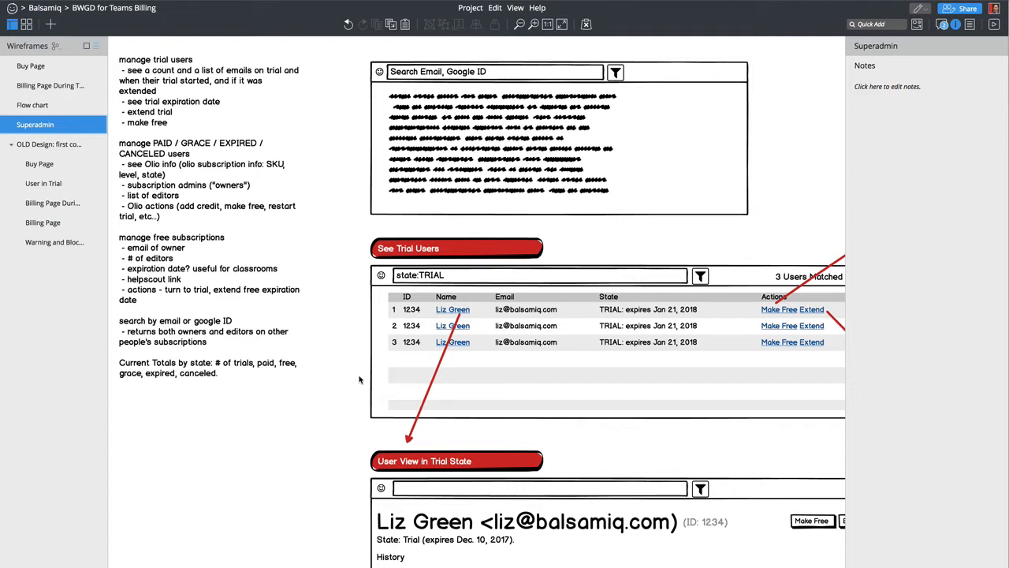
pyautogui.scroll(-1, 482, 303)
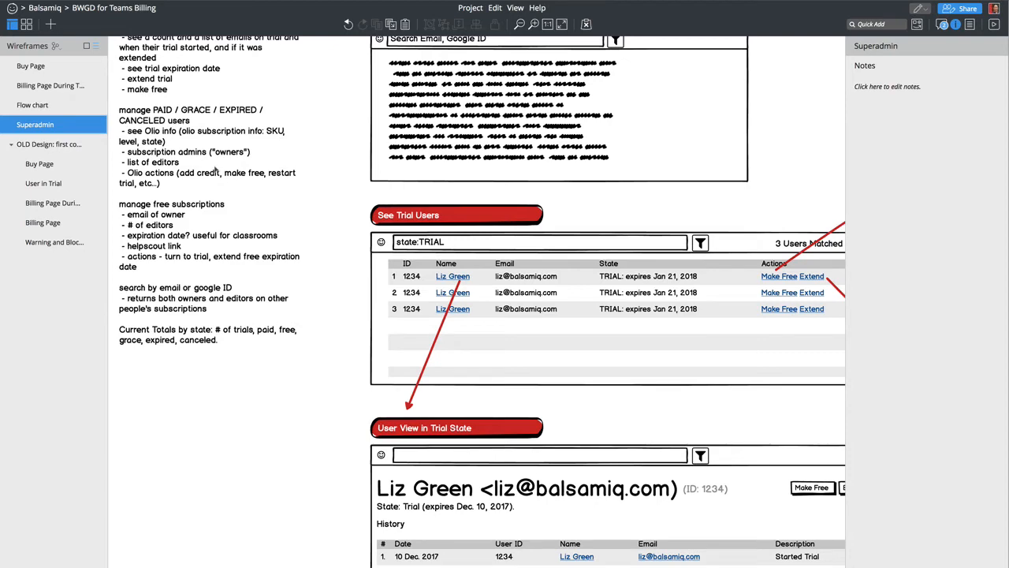
pyautogui.scroll(-3, 372, 443)
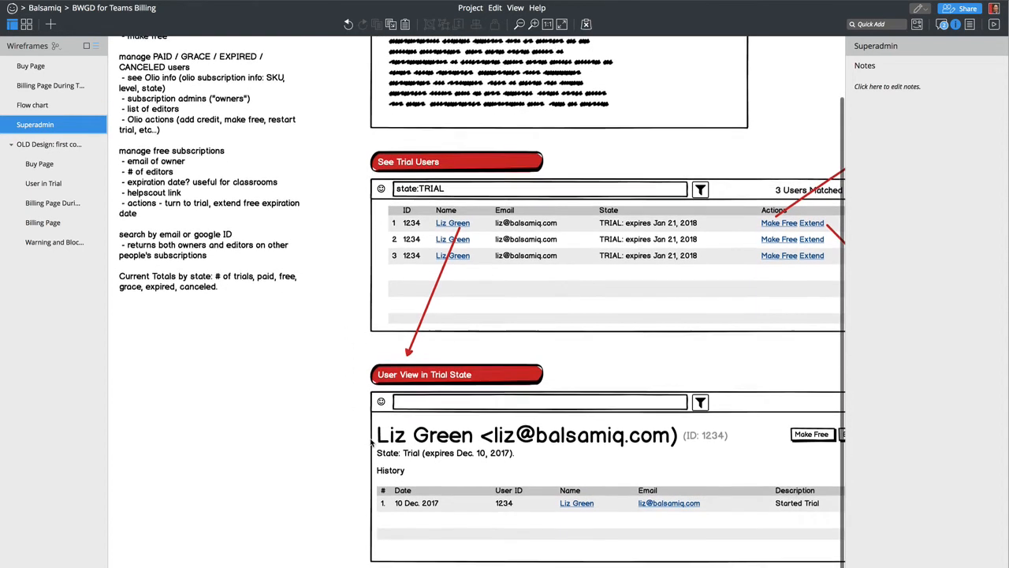
pyautogui.click(494, 562)
pyautogui.click(495, 563)
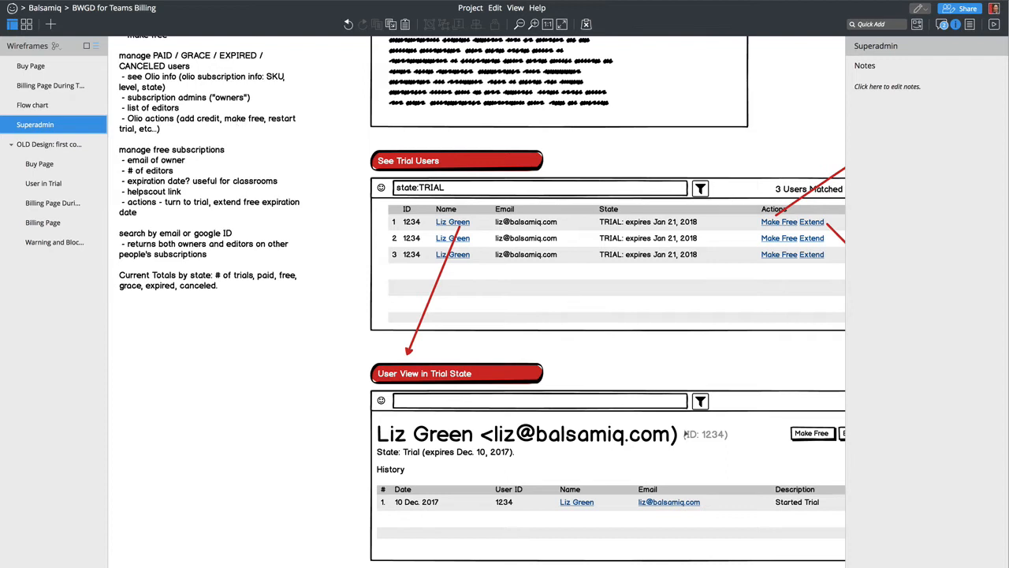
pyautogui.hscroll(2, 686, 433)
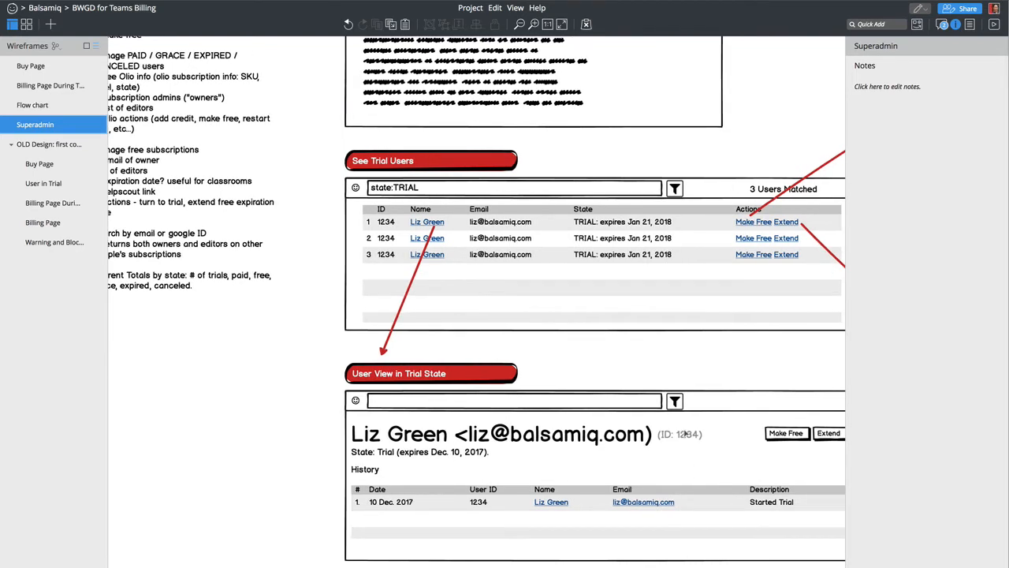
pyautogui.scroll(-1, 685, 434)
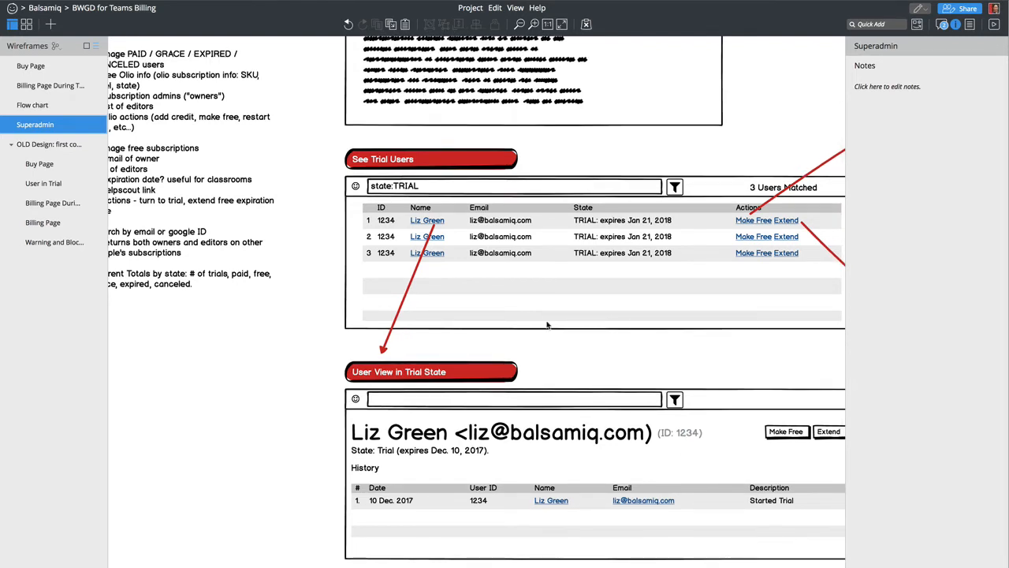
# - Try relabelling the Trial State callout to Paid, then undo it back to Trial
pyautogui.click(433, 375)
pyautogui.doubleClick(432, 375)
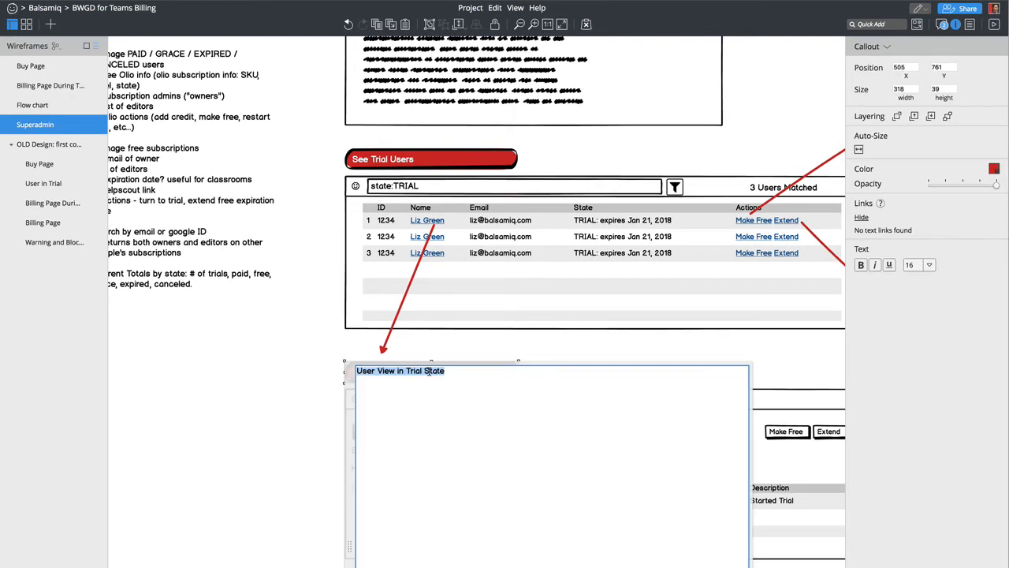
pyautogui.doubleClick(416, 371)
pyautogui.write('Paid')
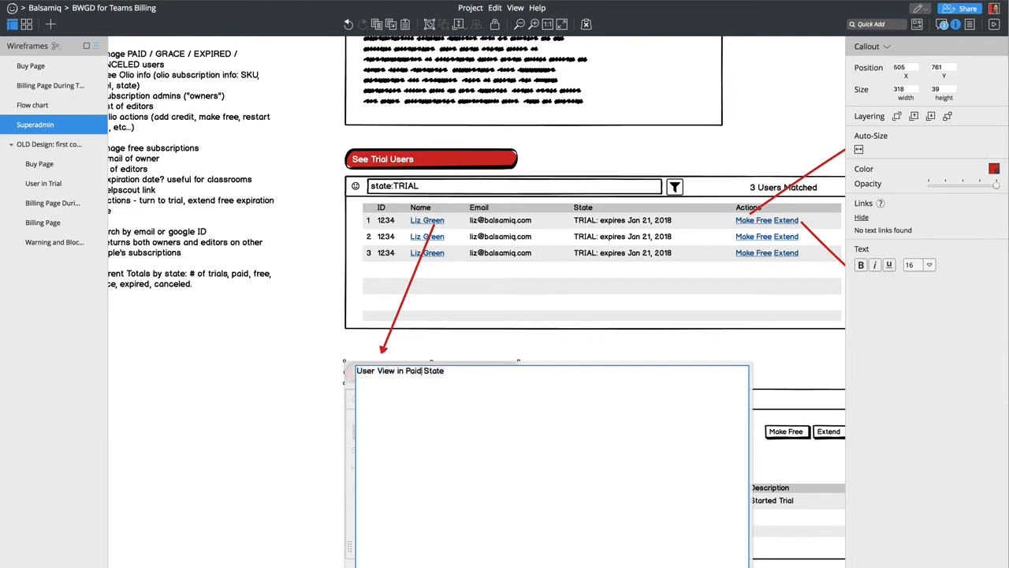
pyautogui.press('Return')
pyautogui.hscroll(1, 287, 162)
pyautogui.hscroll(10, 287, 161)
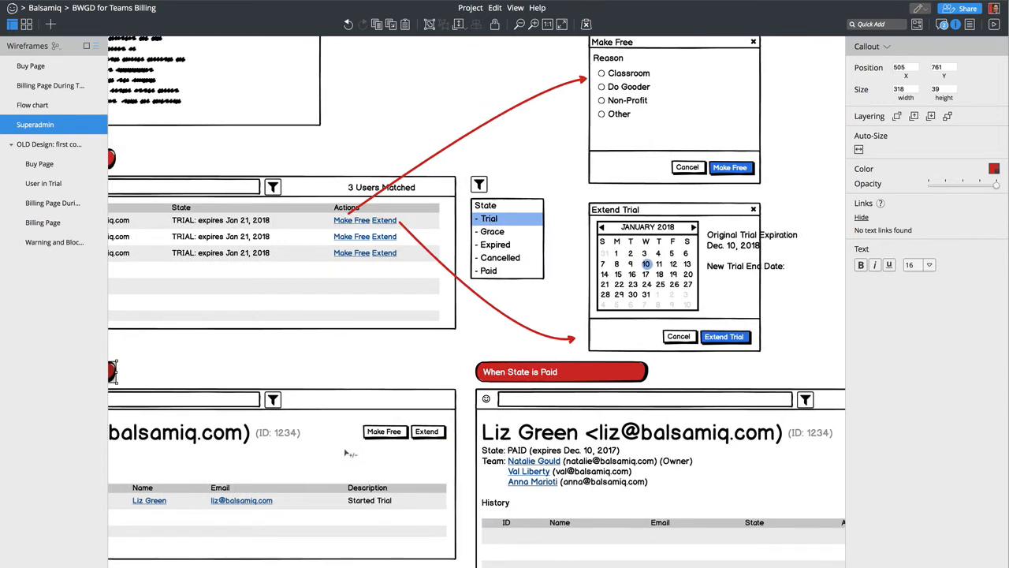
pyautogui.hscroll(-5, 348, 452)
pyautogui.press('super+z')
pyautogui.hscroll(6, 341, 375)
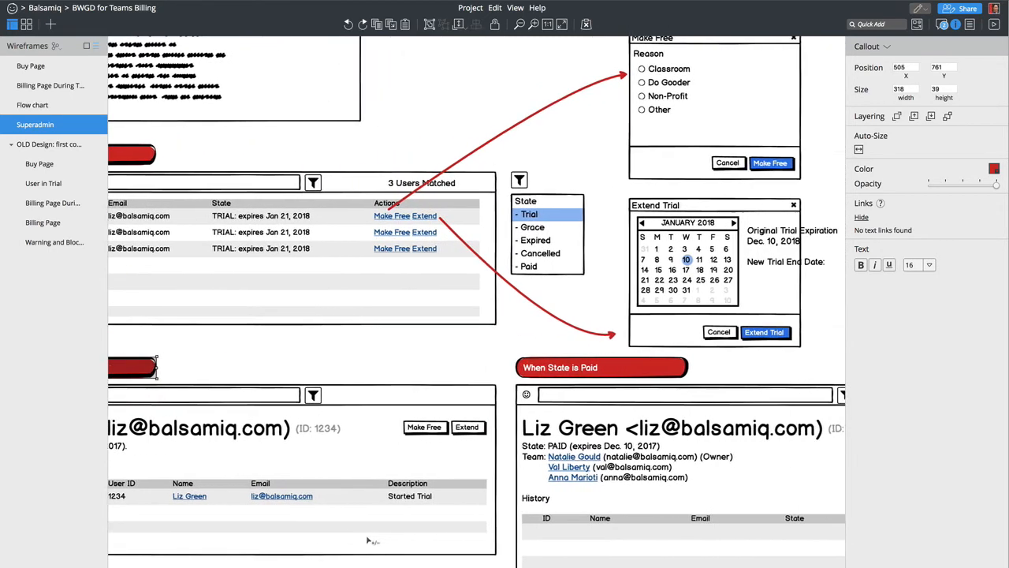
# - Shorten the paid-state History table and its wireframe box to a height of 409
pyautogui.click(578, 558)
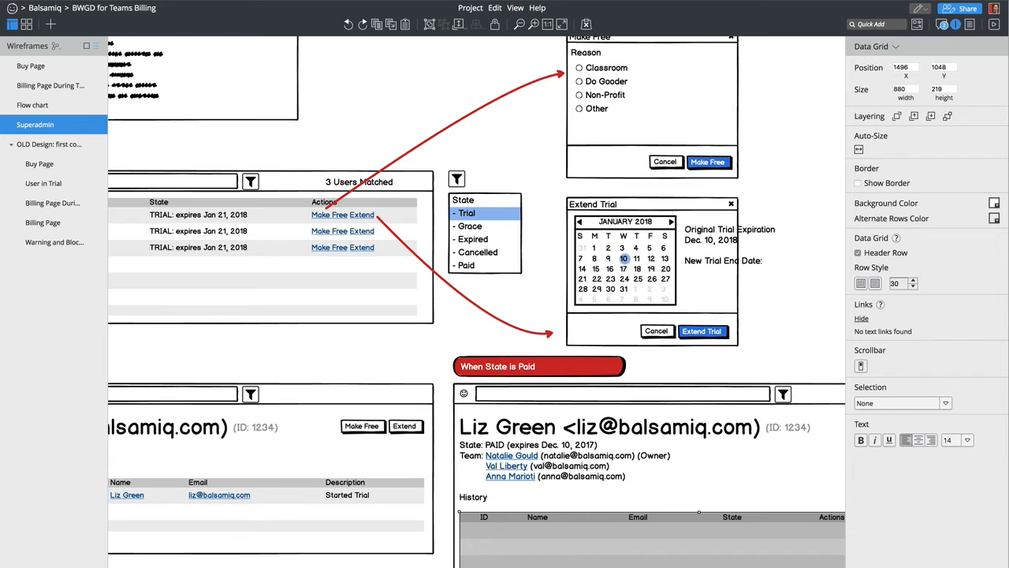
pyautogui.moveTo(693, 567); pyautogui.dragTo(693, 561)
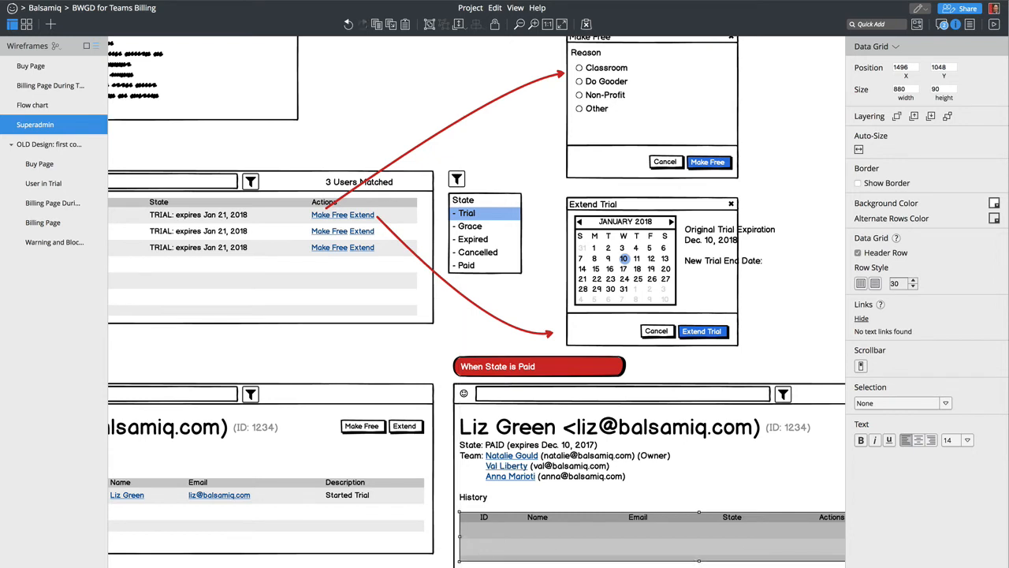
pyautogui.click(694, 566)
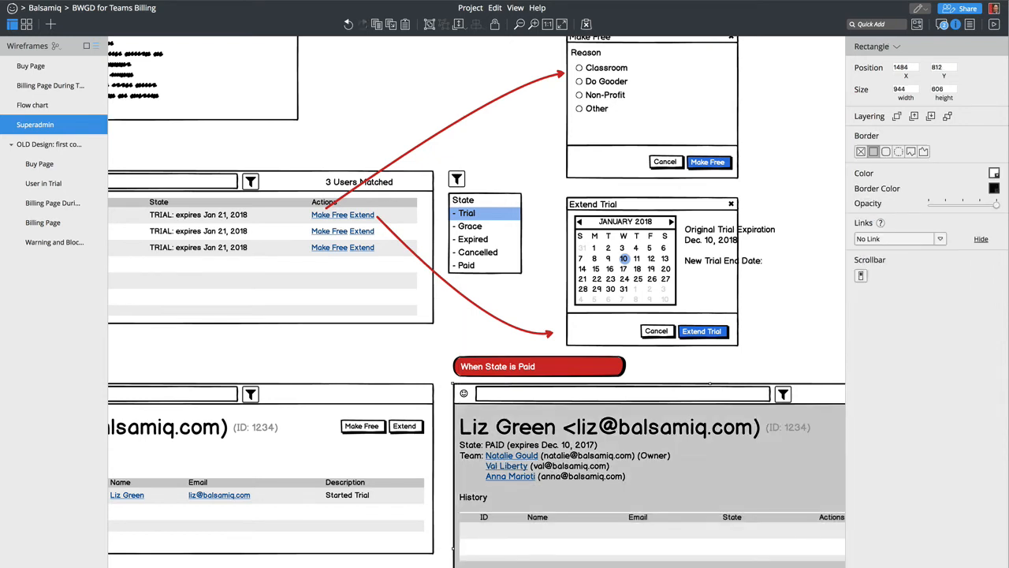
pyautogui.moveTo(710, 567); pyautogui.dragTo(709, 567)
pyautogui.hscroll(-1, 476, 301)
pyautogui.hscroll(-3, 476, 301)
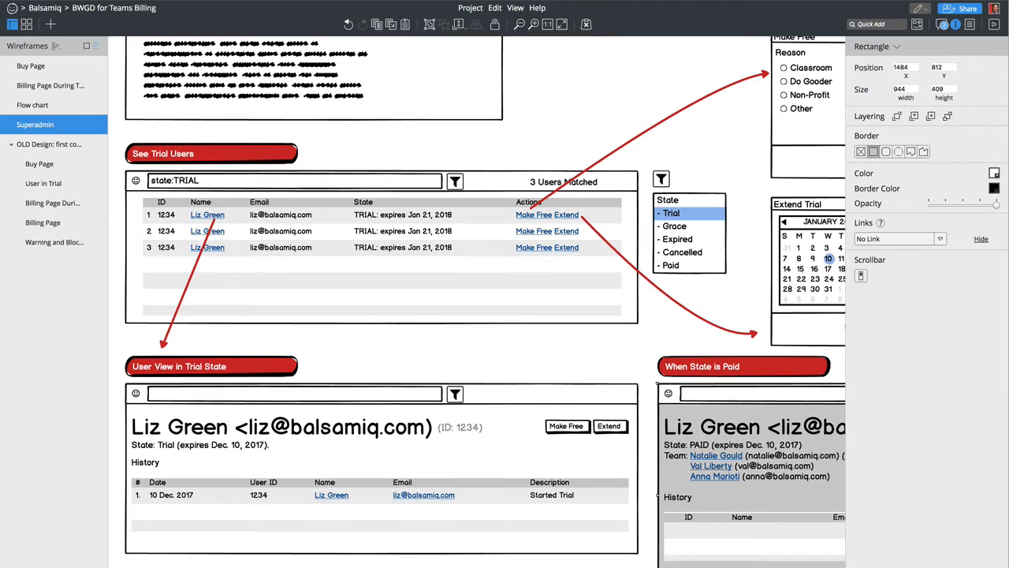
pyautogui.hscroll(7, 476, 301)
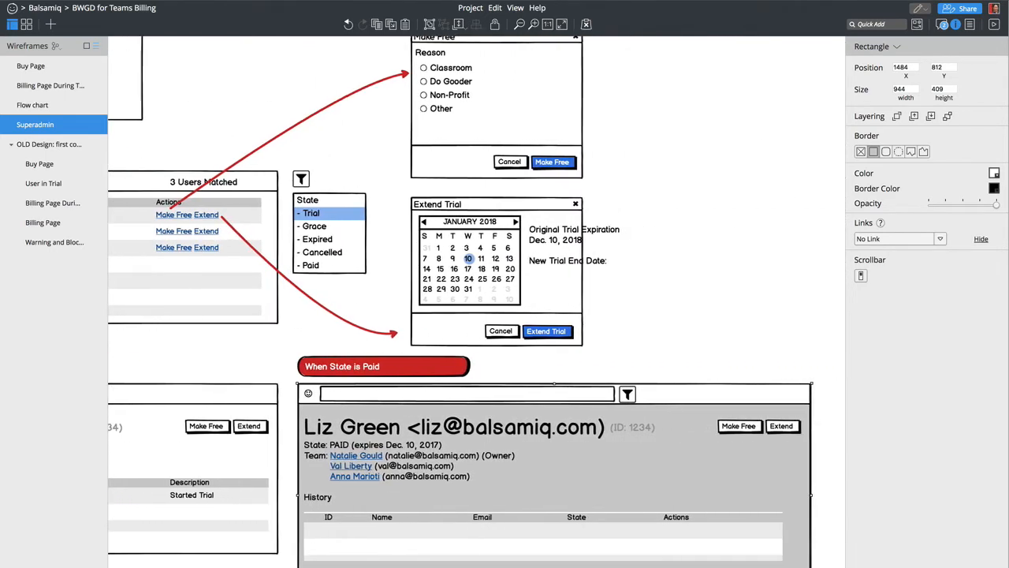
# - Select the When State is Paid callout and the user-details controls together
pyautogui.click(386, 373)
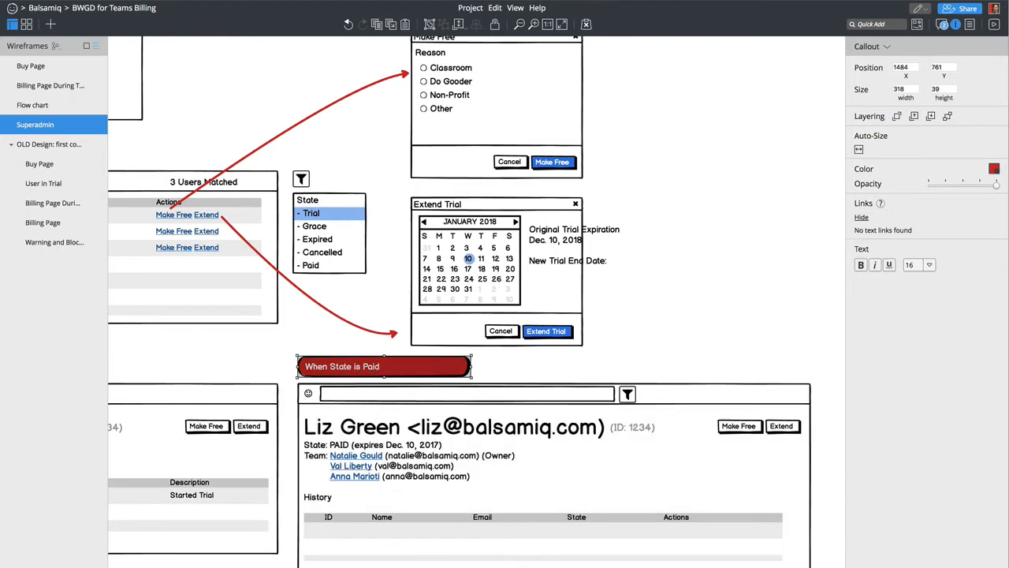
pyautogui.moveTo(299, 565); pyautogui.dragTo(731, 395)
pyautogui.hscroll(-6, 623, 482)
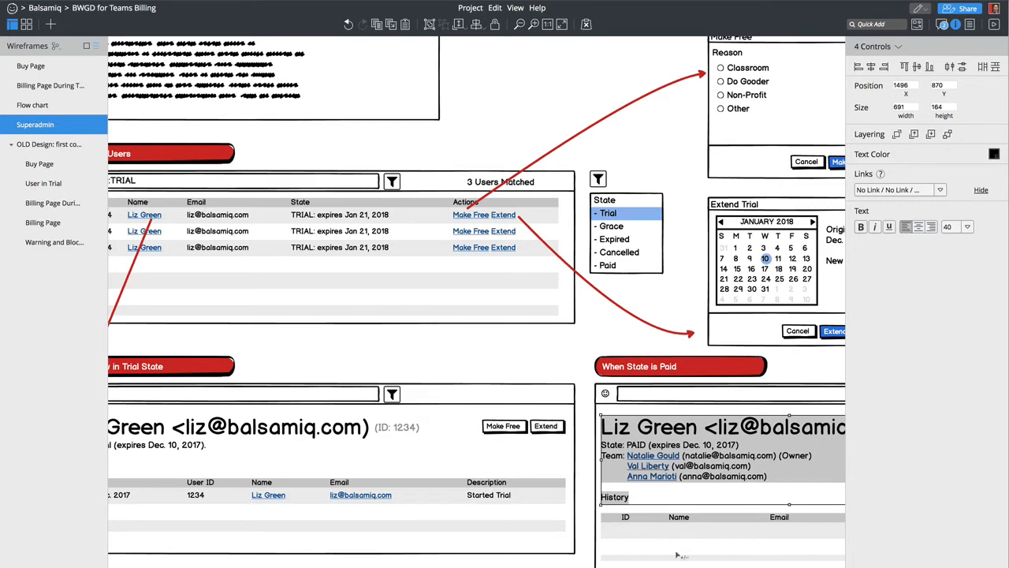
pyautogui.hscroll(9, 230, 359)
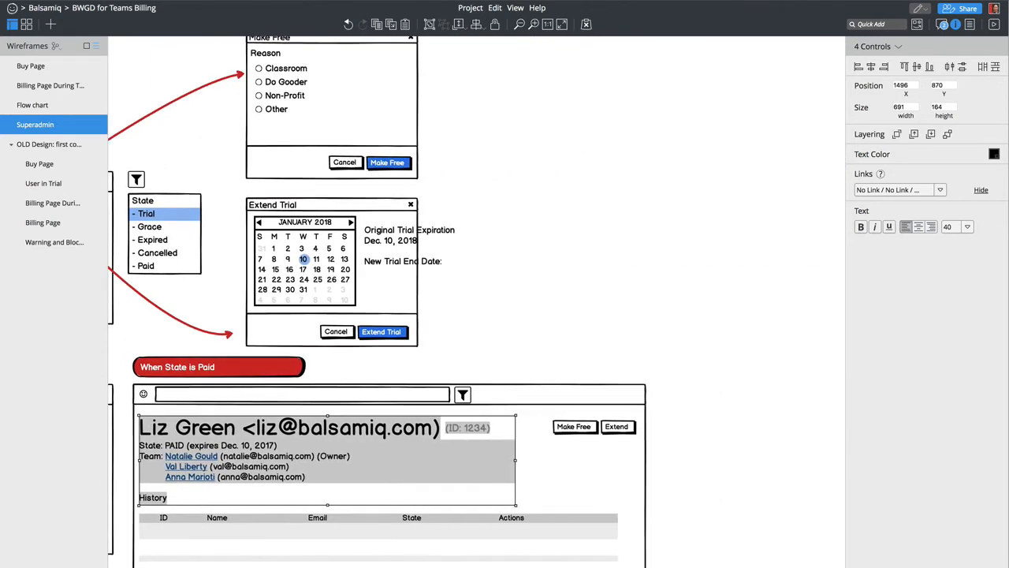
pyautogui.click(208, 366)
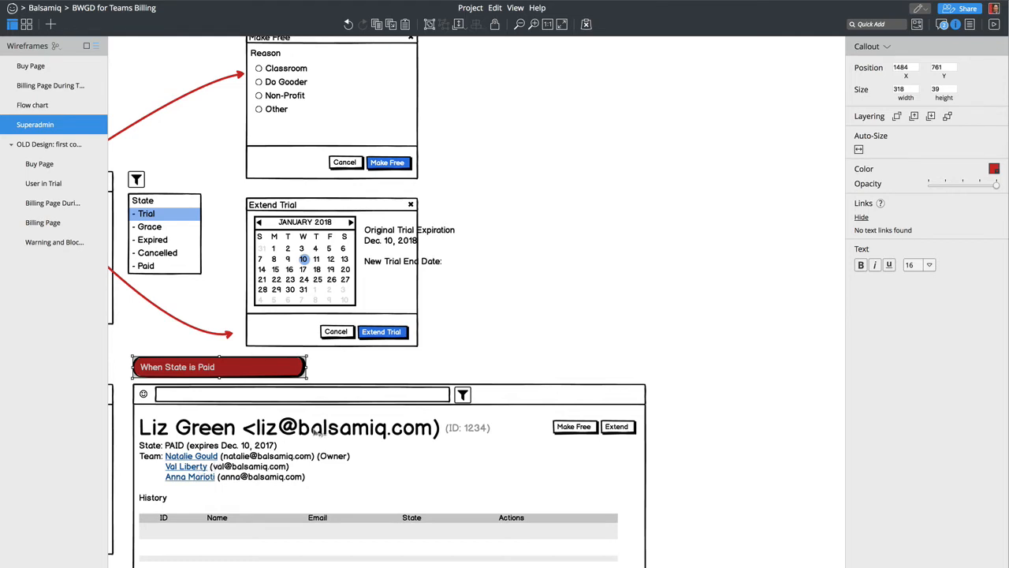
pyautogui.hscroll(-2, 318, 432)
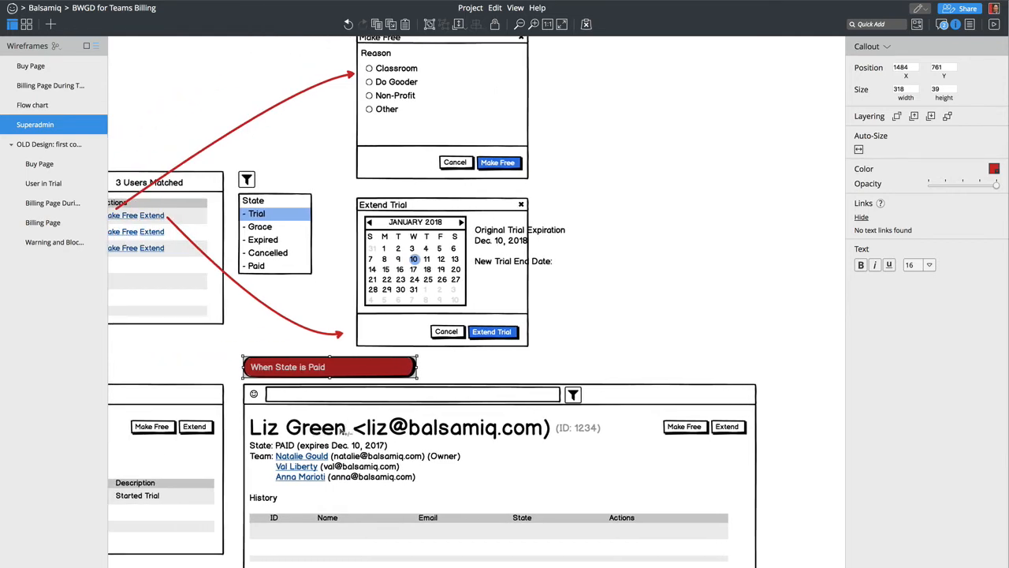
pyautogui.click(345, 431)
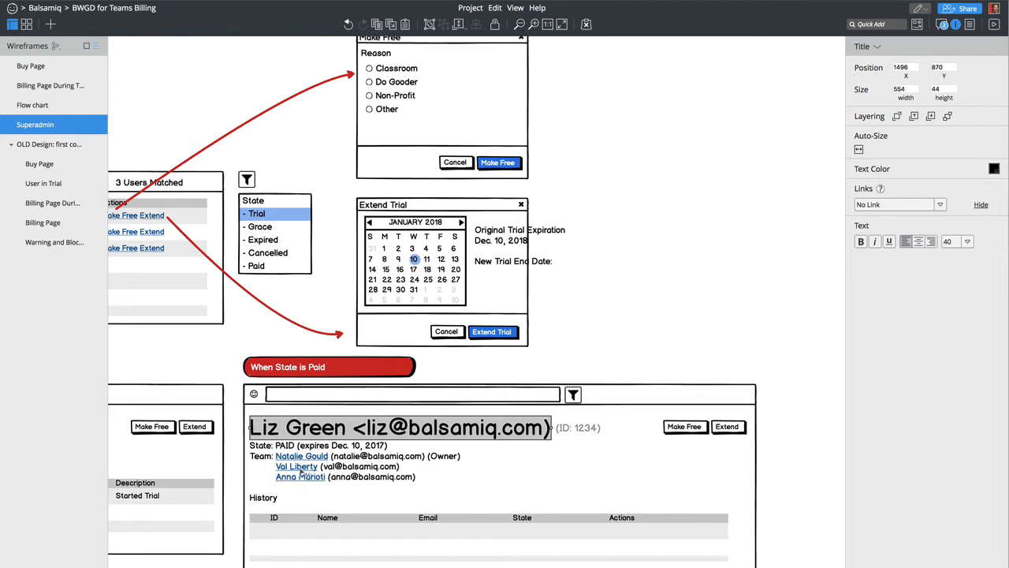
pyautogui.hscroll(-3, 302, 470)
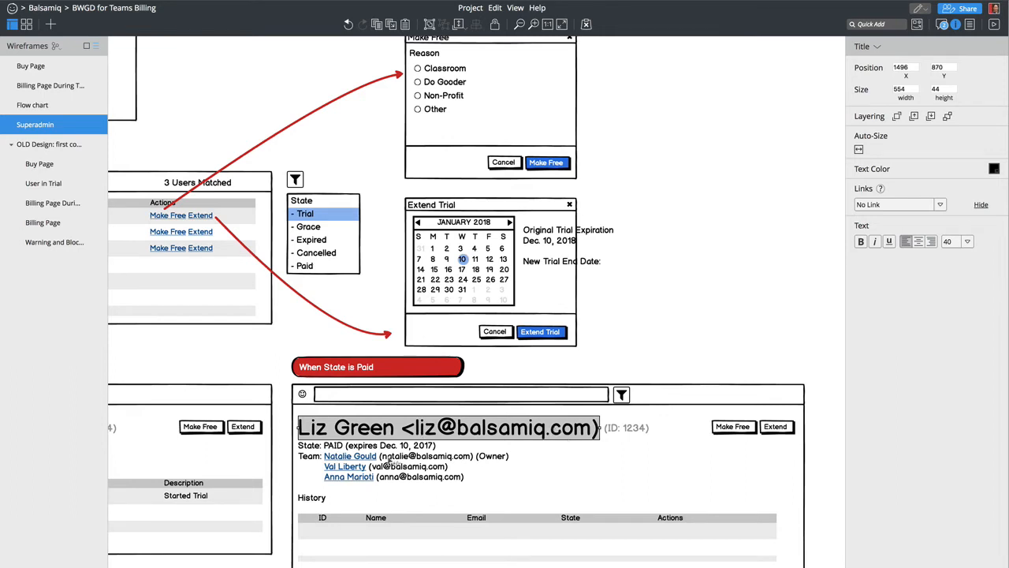
# - Replace the name and e-mail in the paid user's title with the team owner's
pyautogui.doubleClick(349, 432)
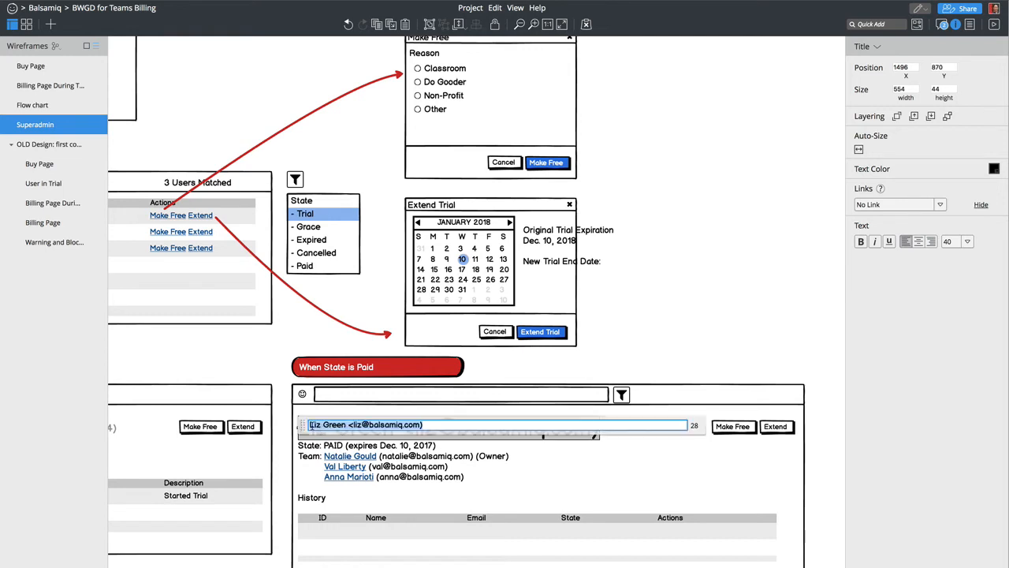
pyautogui.moveTo(309, 425); pyautogui.dragTo(346, 425)
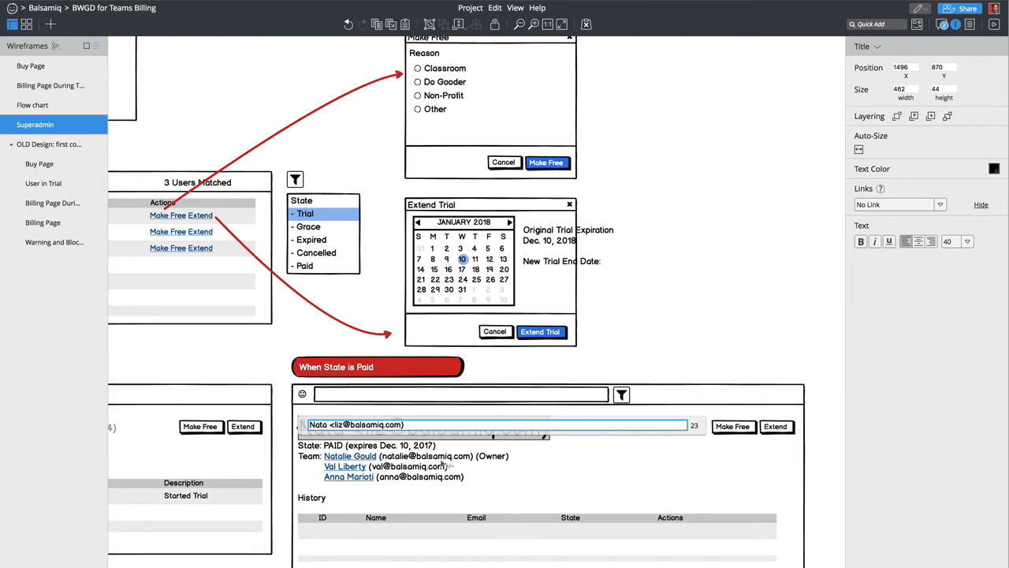
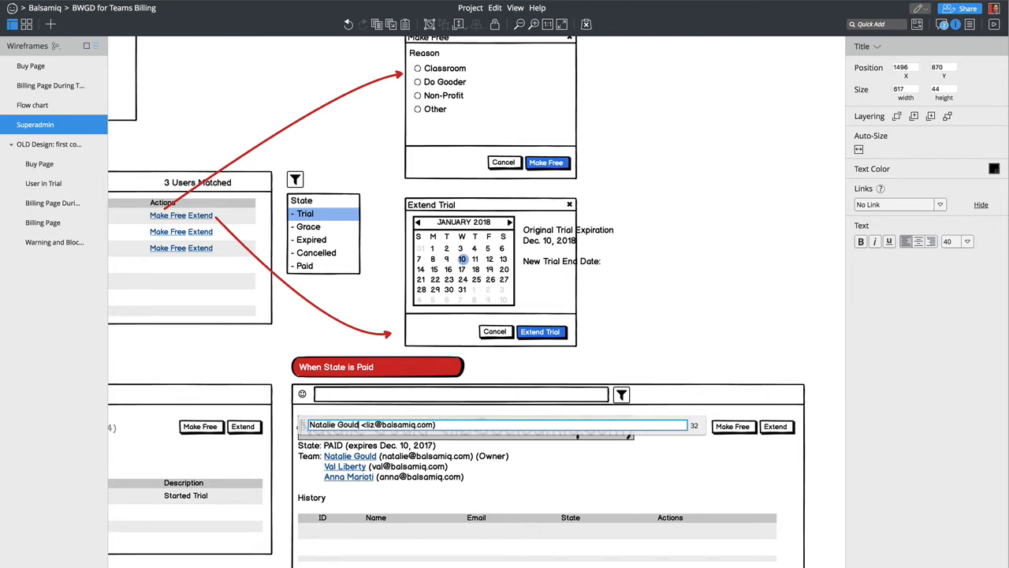
pyautogui.doubleClick(368, 424)
pyautogui.write('natalie')
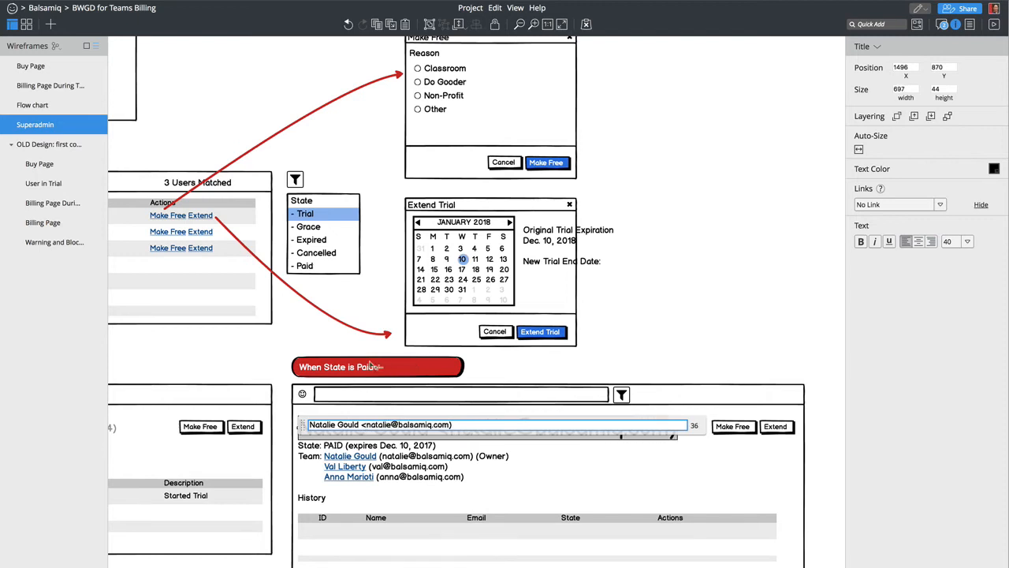
pyautogui.click(376, 367)
# - Append 'and users is Owner' to the When State is Paid callout
pyautogui.doubleClick(376, 369)
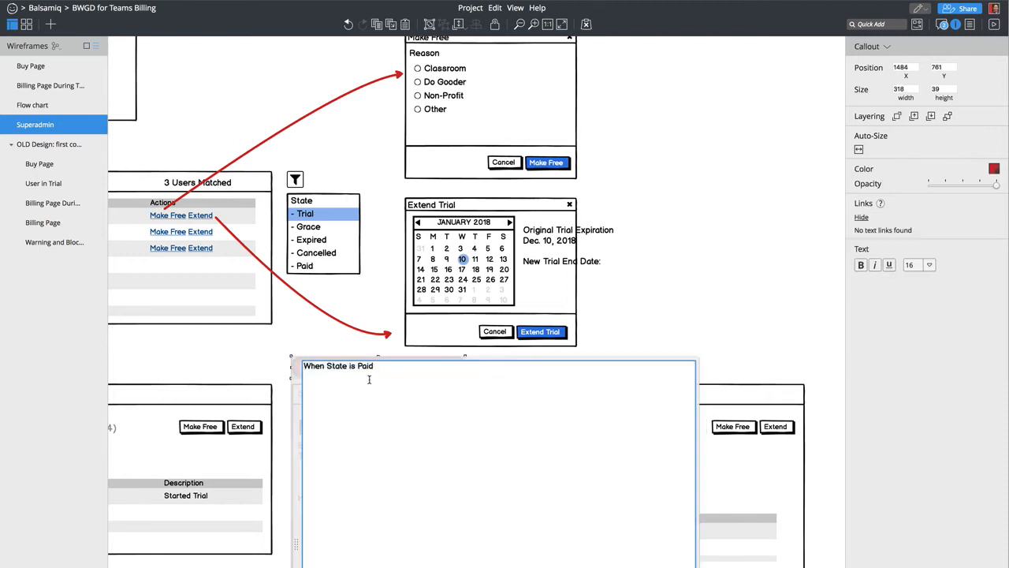
pyautogui.write('and users is Owner')
pyautogui.hotkey('ctrl', 'Return')
# - Edit the member's name and e-mail in the State and Team text block, then cancel the edits
pyautogui.click(359, 466)
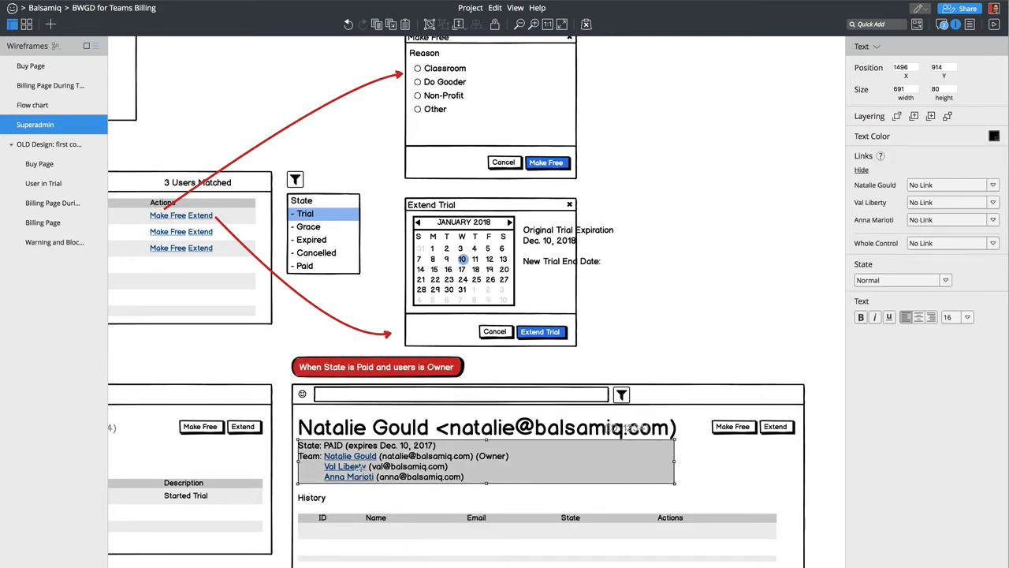
pyautogui.doubleClick(355, 462)
pyautogui.doubleClick(352, 459)
pyautogui.press('Right')
pyautogui.hotkey('alt', 'shift', 'Right')
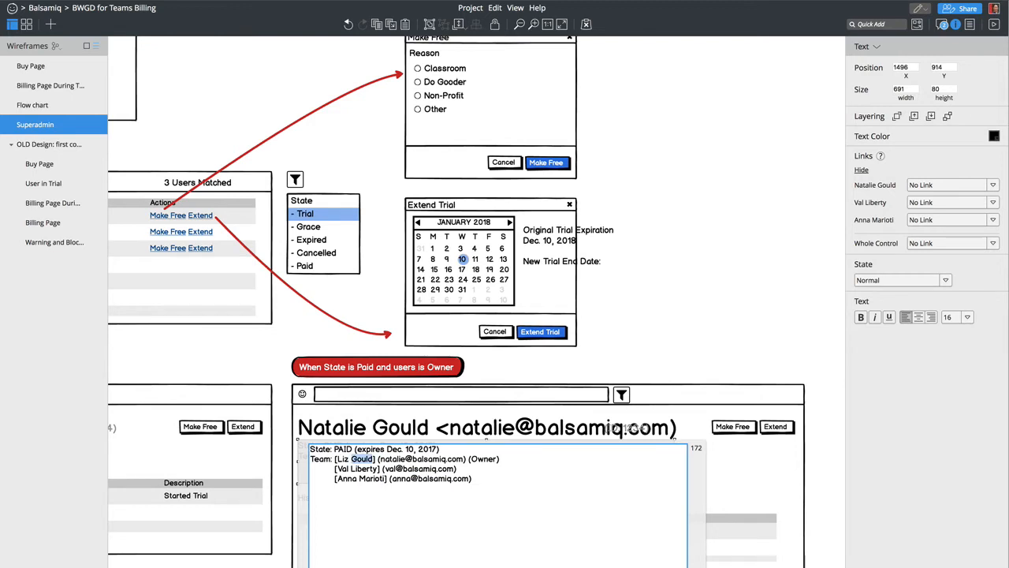
pyautogui.hotkey('alt', 'Right')
pyautogui.hotkey('alt', 'shift', 'Left')
pyautogui.write('liz')
pyautogui.hotkey('shift', 'End')
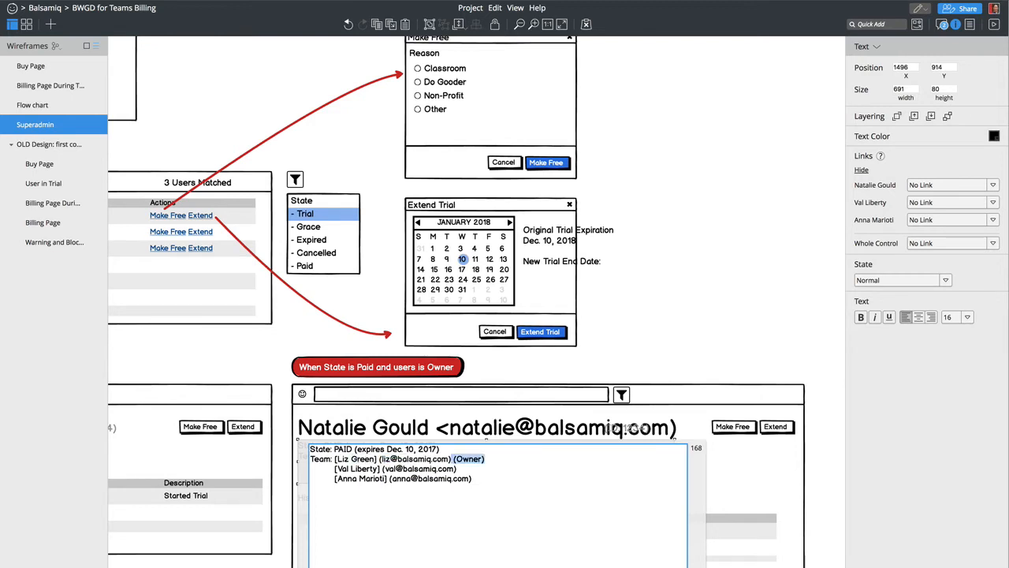
pyautogui.hotkey('ctrl', 'a')
pyautogui.press('Escape')
# - Duplicate the State and Team block to the right and remove the Owner tag from the original
pyautogui.hotkey('ctrl', 'd')
pyautogui.moveTo(376, 476); pyautogui.dragTo(885, 450)
pyautogui.doubleClick(459, 460)
pyautogui.click(484, 460)
pyautogui.hotkey('shift', 'End')
pyautogui.press('BackSpace')
pyautogui.press('Escape')
pyautogui.click(529, 430)
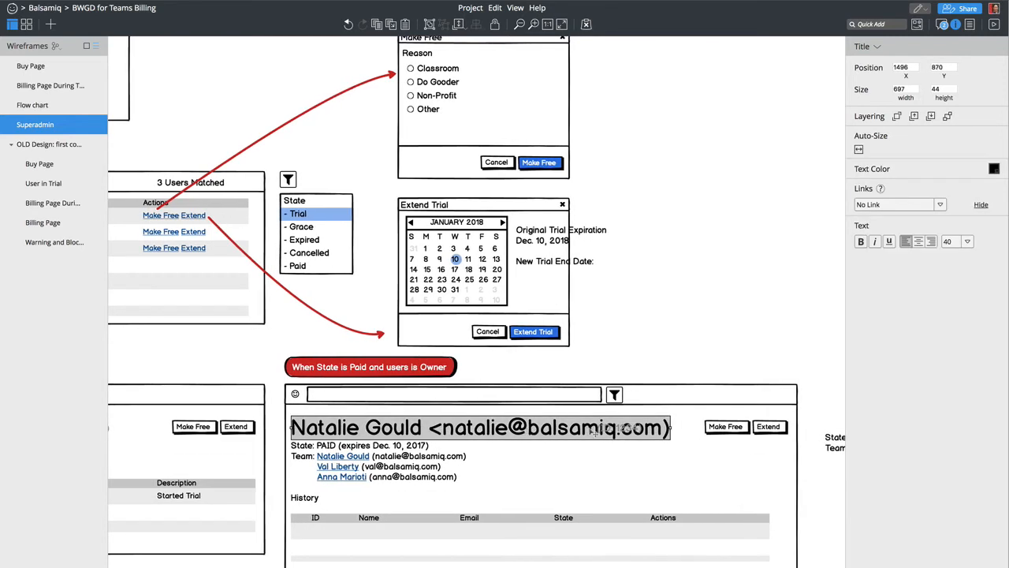
# - Move the grey ID label next to the end of the owner's title
pyautogui.doubleClick(619, 427)
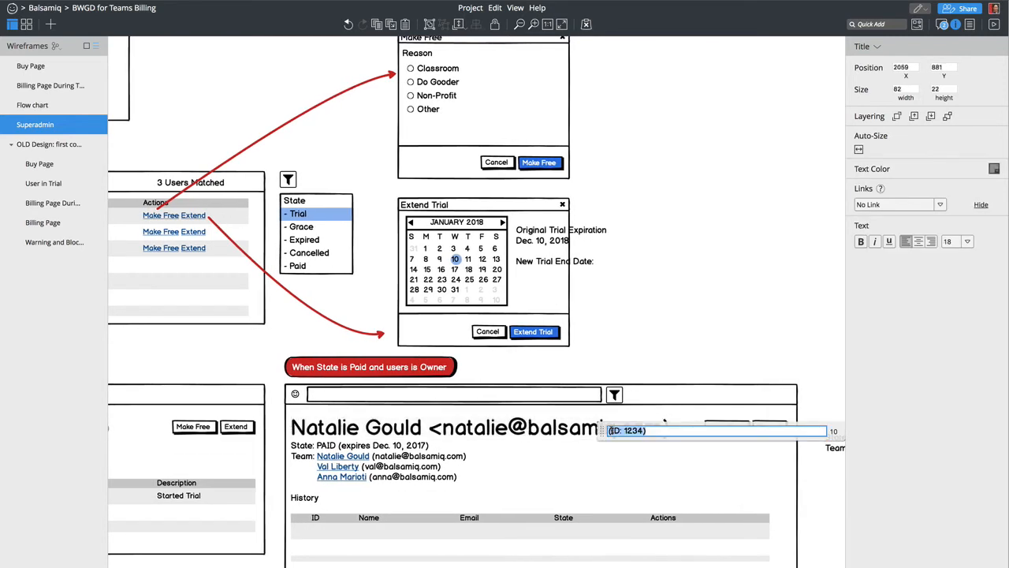
pyautogui.click(630, 367)
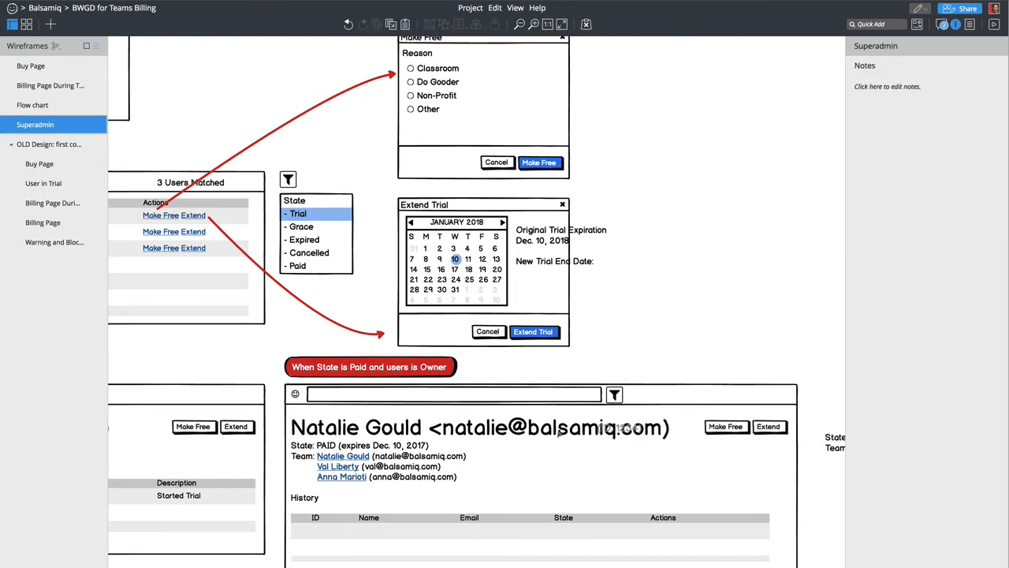
pyautogui.click(550, 431)
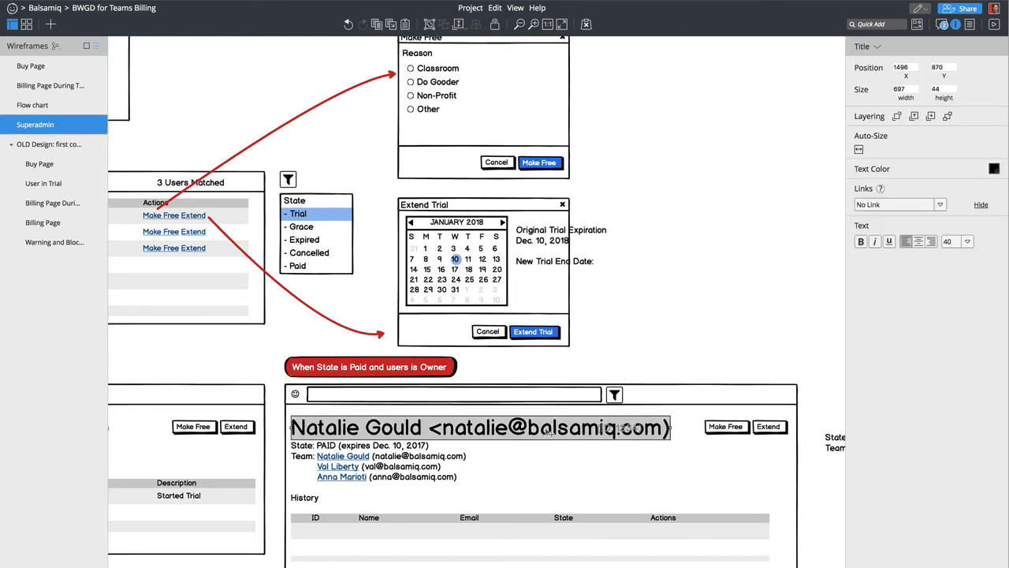
pyautogui.doubleClick(495, 428)
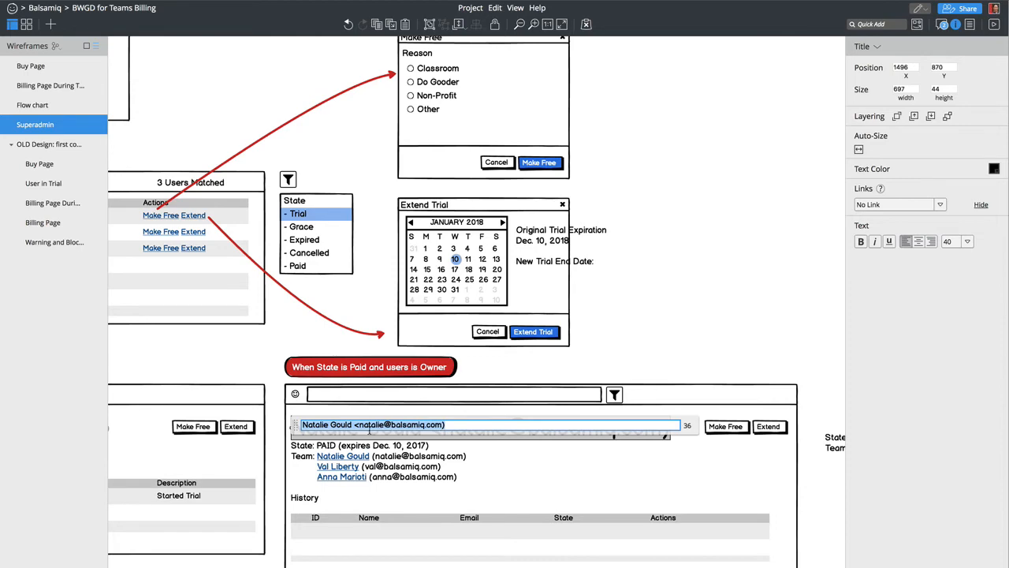
pyautogui.click(354, 425)
pyautogui.hscroll(-3, 615, 433)
pyautogui.moveTo(742, 477); pyautogui.dragTo(845, 464)
pyautogui.moveTo(729, 499); pyautogui.dragTo(779, 466)
pyautogui.hscroll(2, 779, 466)
pyautogui.hscroll(13, 779, 466)
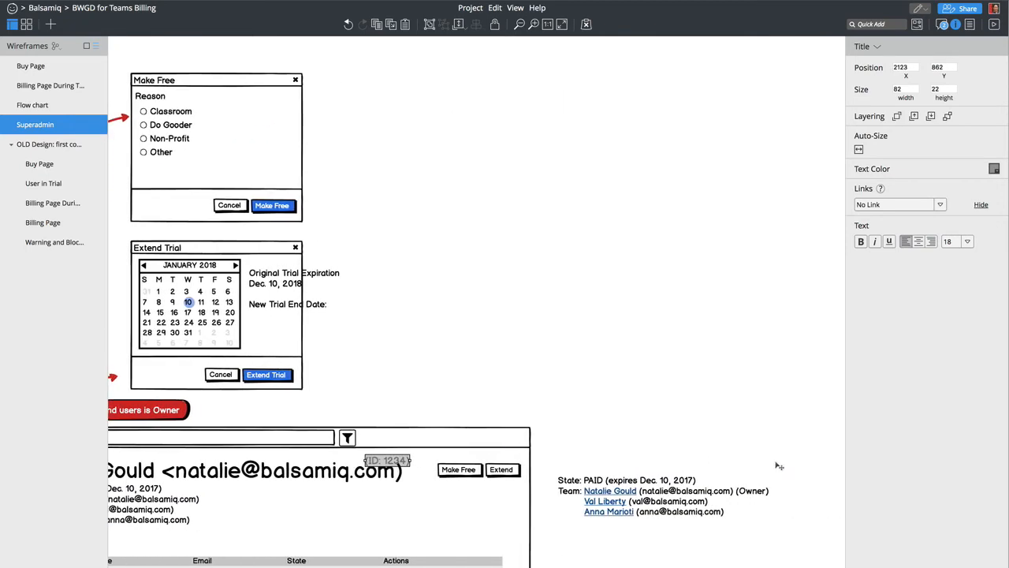
pyautogui.hscroll(-8, 526, 517)
# - Set the owner's title font size to 32 and pull the ID label beside it
pyautogui.click(447, 486)
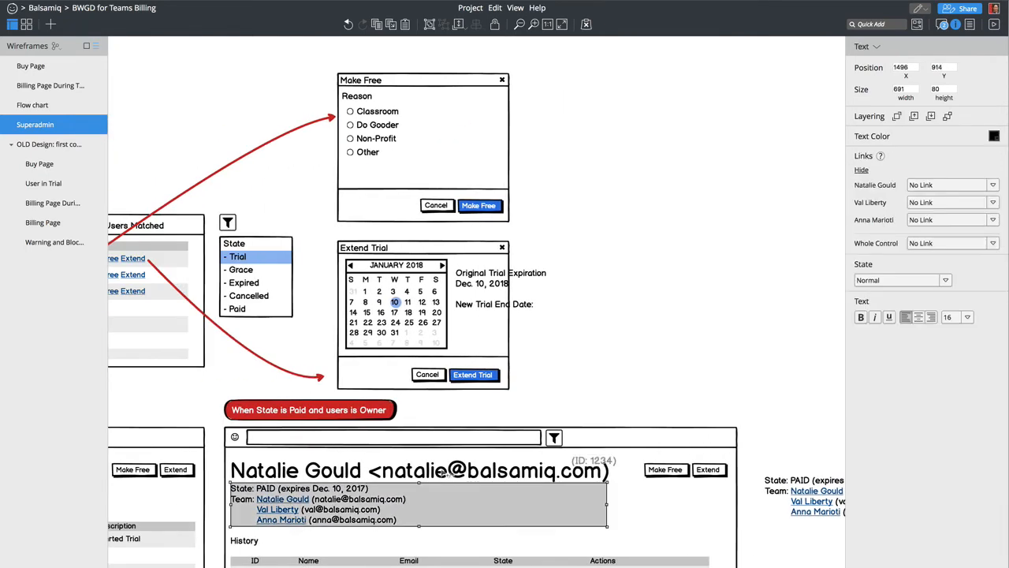
pyautogui.doubleClick(434, 468)
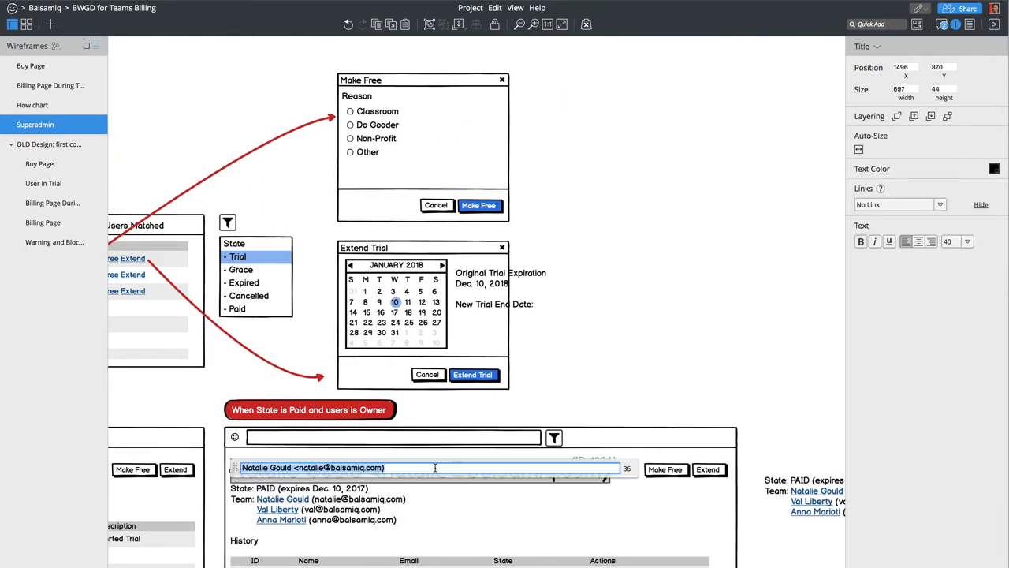
pyautogui.click(964, 243)
pyautogui.click(956, 424)
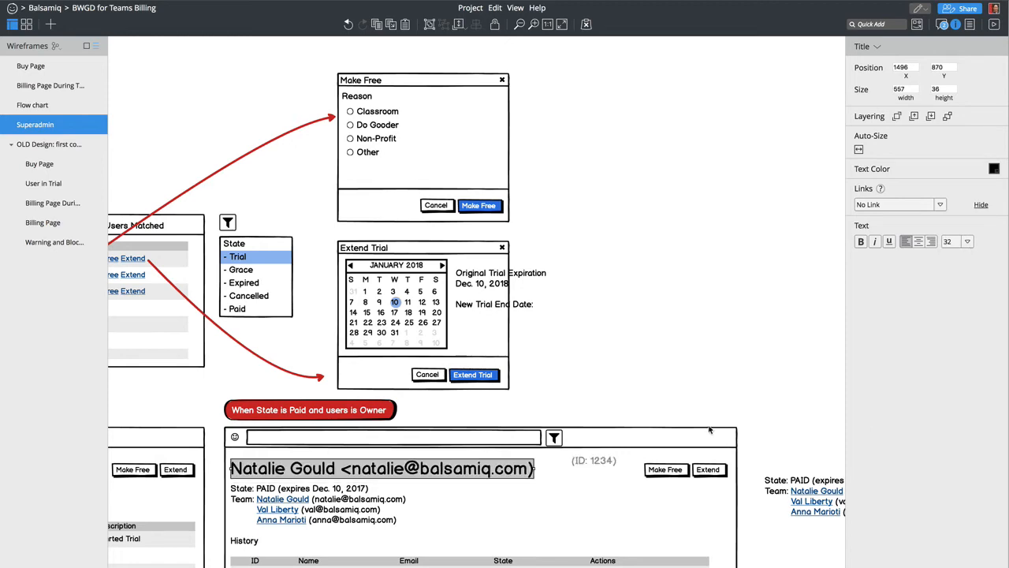
pyautogui.click(569, 468)
pyautogui.moveTo(569, 468); pyautogui.dragTo(539, 468)
# - Shrink the trial user's title to font size 32 and move its ID label alongside
pyautogui.hscroll(-8, 552, 469)
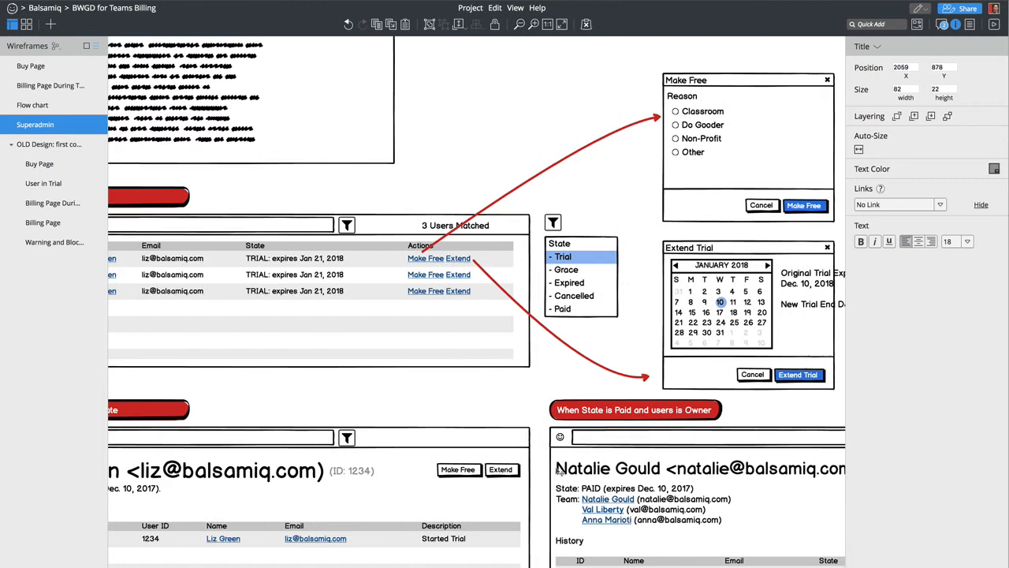
pyautogui.click(285, 476)
pyautogui.click(968, 241)
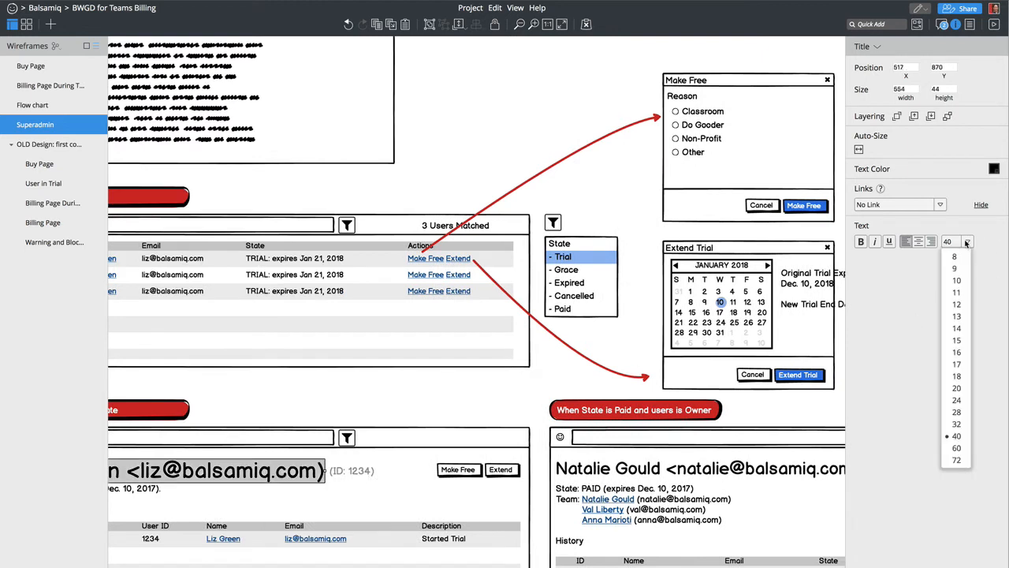
pyautogui.click(956, 424)
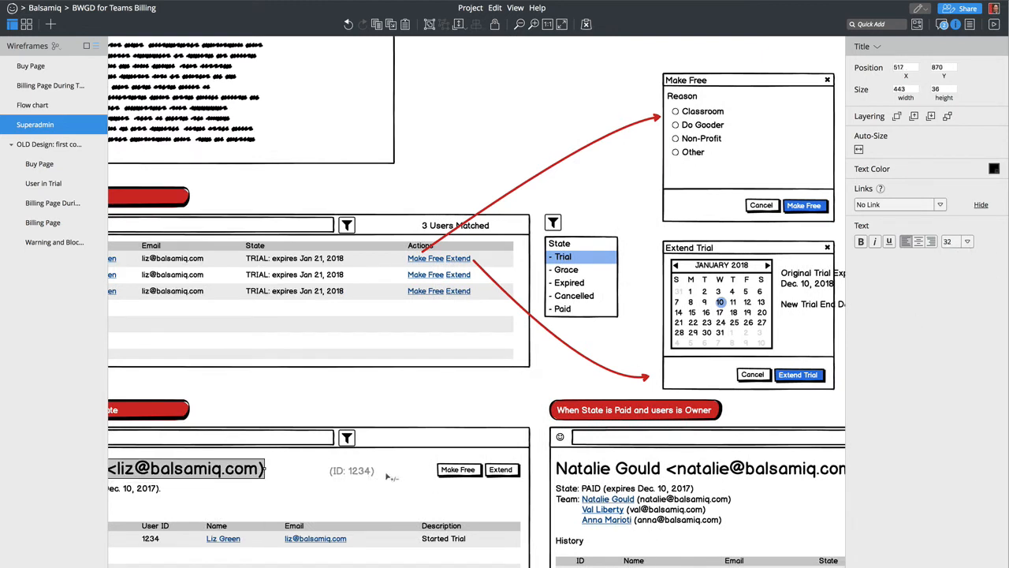
pyautogui.moveTo(358, 472); pyautogui.dragTo(283, 468)
pyautogui.hscroll(5, 285, 472)
# - Append '. Owner' to the ID label beside the owner's title, fixing the typo
pyautogui.click(557, 470)
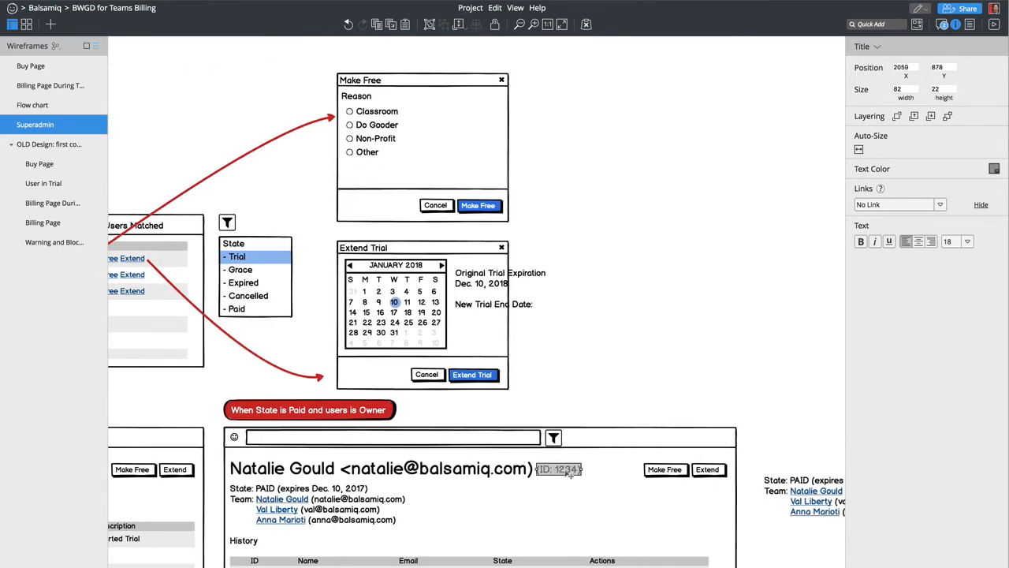
pyautogui.doubleClick(569, 472)
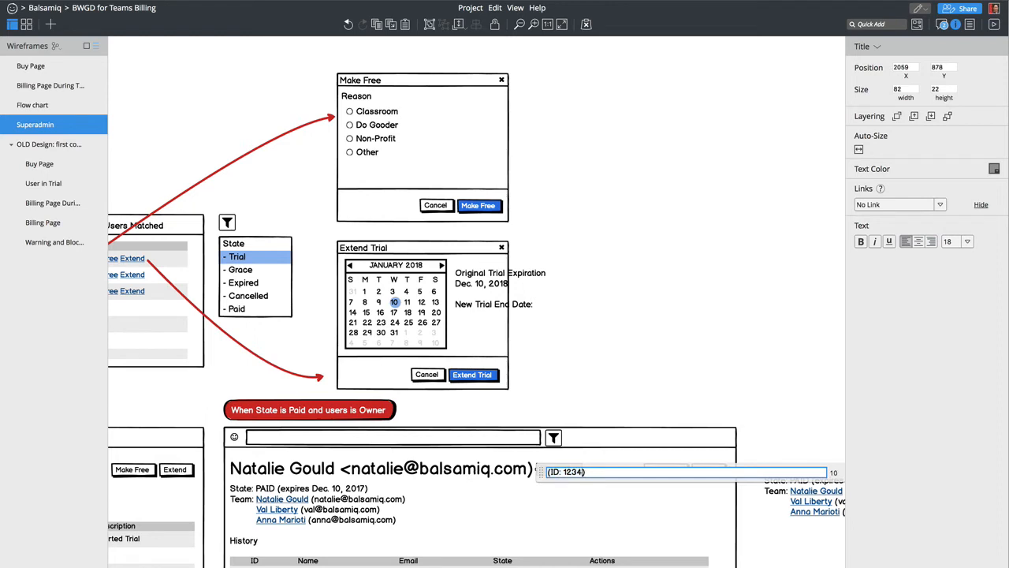
pyautogui.write('. Onwer')
pyautogui.press('BackSpace')
pyautogui.press('BackSpace')
pyautogui.write('wner')
pyautogui.press('Return')
pyautogui.click(731, 380)
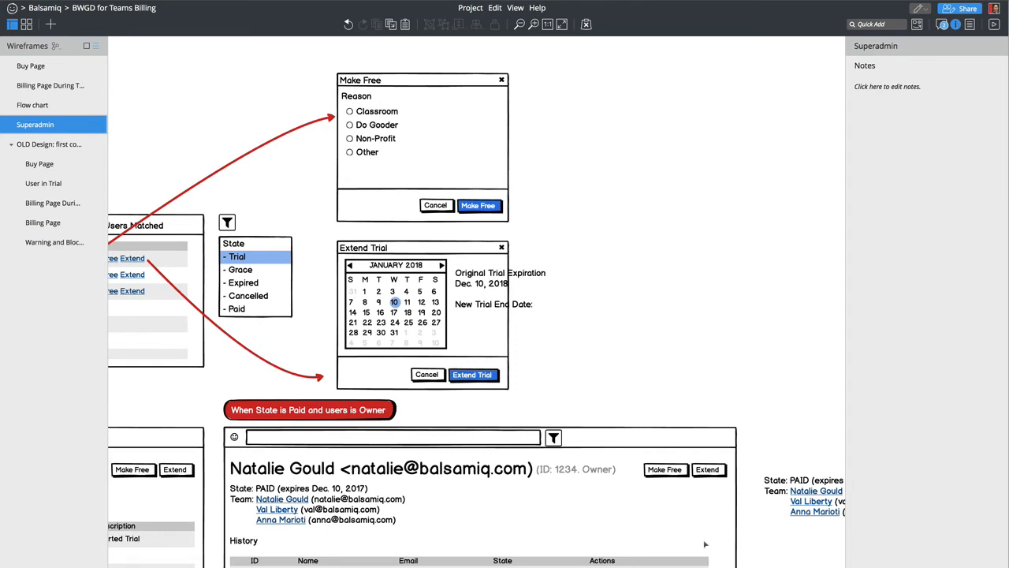
# - Try swapping the Make Free and Extend header buttons, then undo the moves
pyautogui.click(653, 471)
pyautogui.keyDown('shift'); pyautogui.click(714, 470); pyautogui.keyUp('shift')
pyautogui.click(746, 432)
pyautogui.click(673, 471)
pyautogui.moveTo(666, 473); pyautogui.dragTo(673, 391)
pyautogui.click(715, 471)
pyautogui.moveTo(715, 471); pyautogui.dragTo(733, 344)
pyautogui.moveTo(667, 391); pyautogui.dragTo(661, 471)
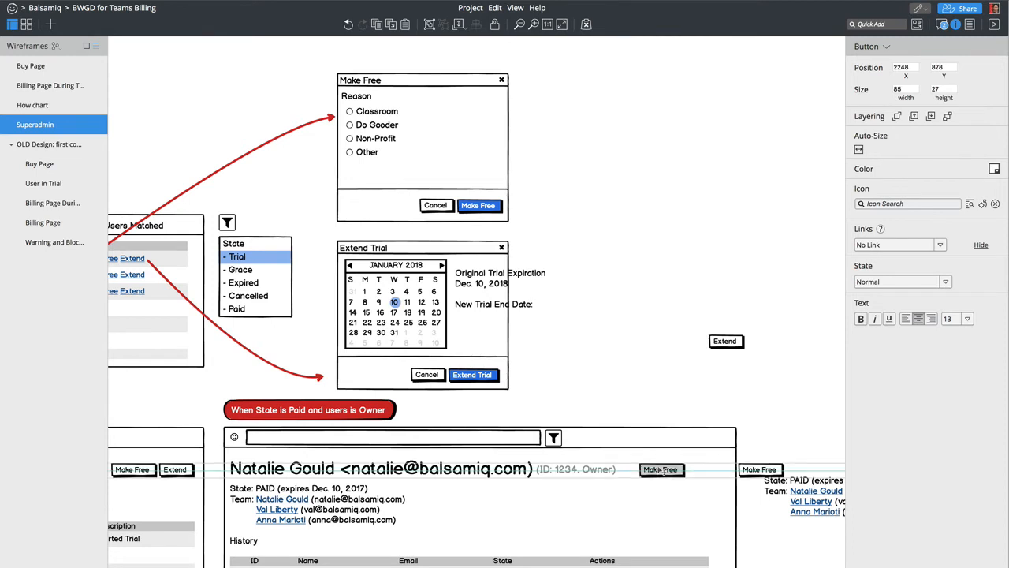
pyautogui.hotkey('ctrl', 'z')
pyautogui.hotkey('ctrl', 'z')
pyautogui.hotkey('ctrl', 'z')
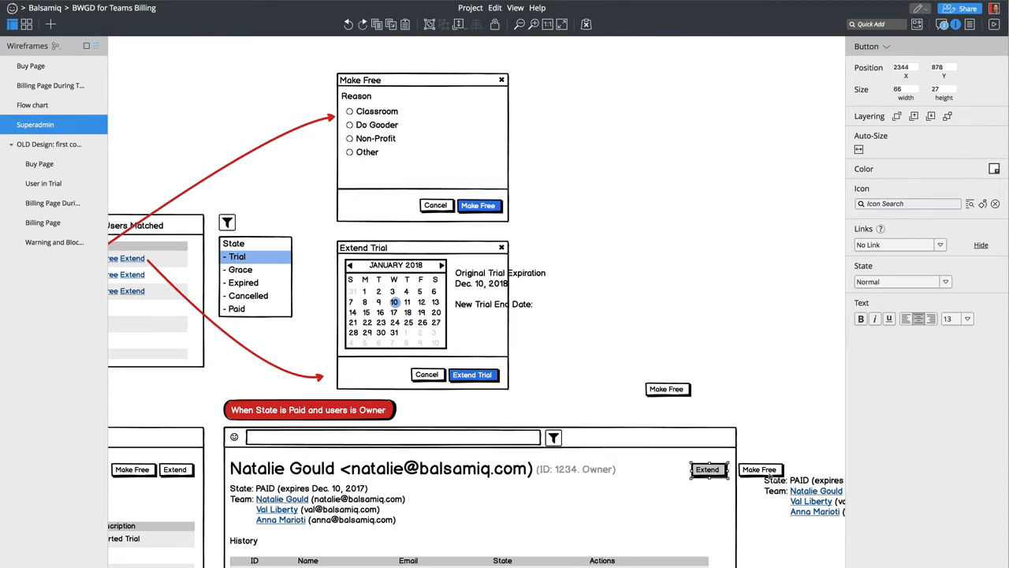
pyautogui.click(771, 447)
# - Delete the spare Make Free button and rename Extend to 'Add Credit'
pyautogui.click(756, 467)
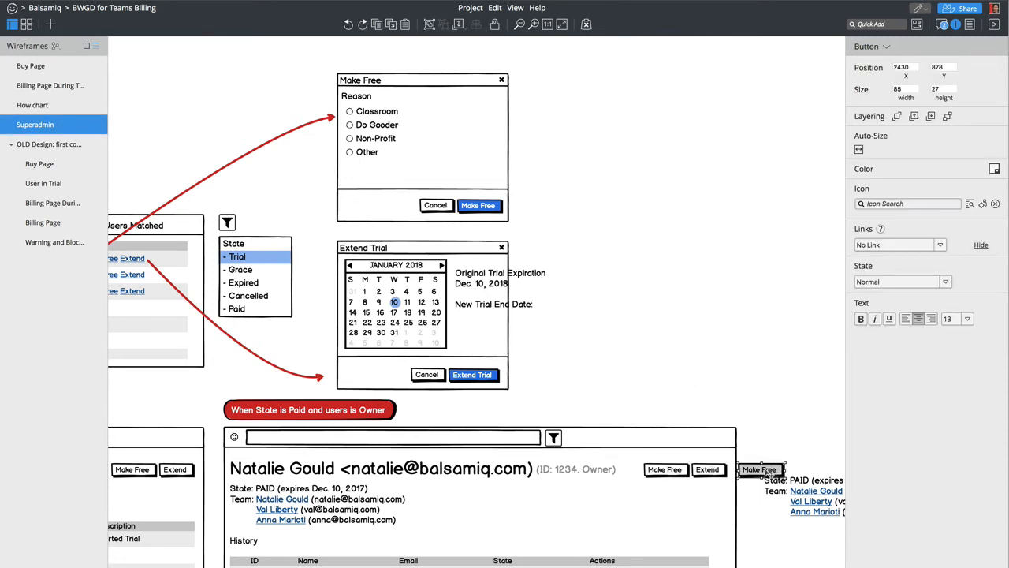
pyautogui.press('Delete')
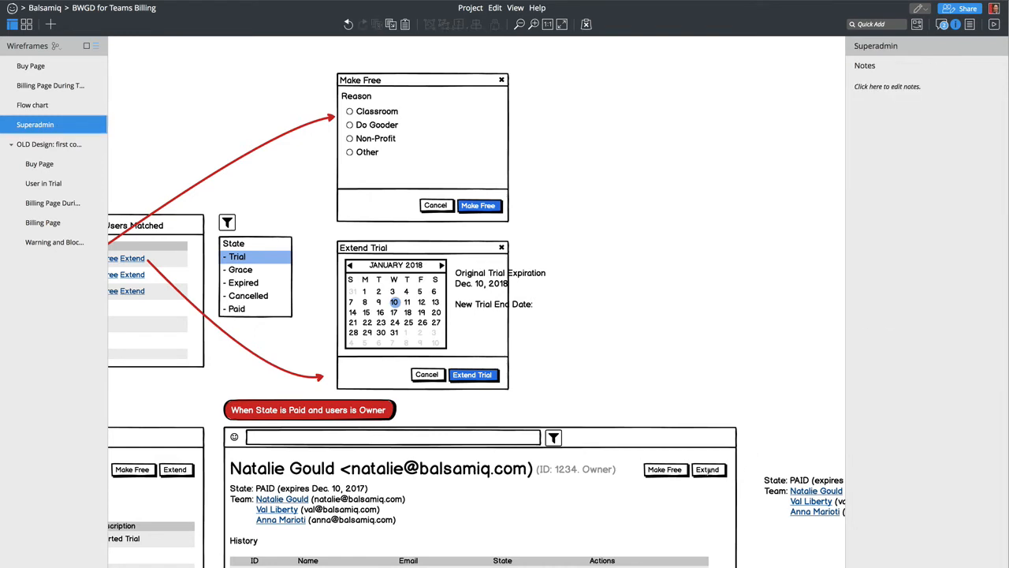
pyautogui.doubleClick(708, 470)
pyautogui.write('Add Cr')
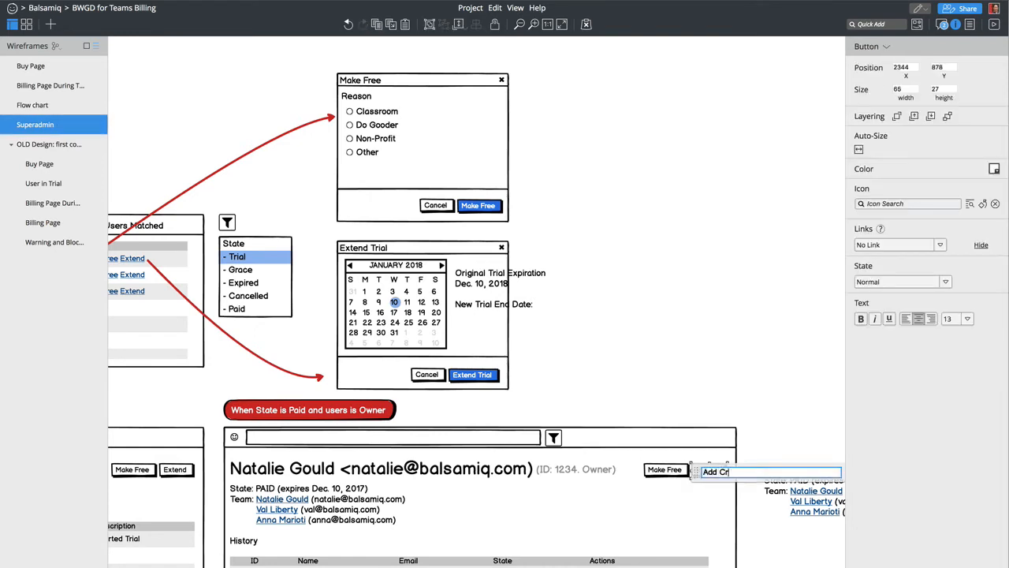
pyautogui.write('edit')
pyautogui.press('Return')
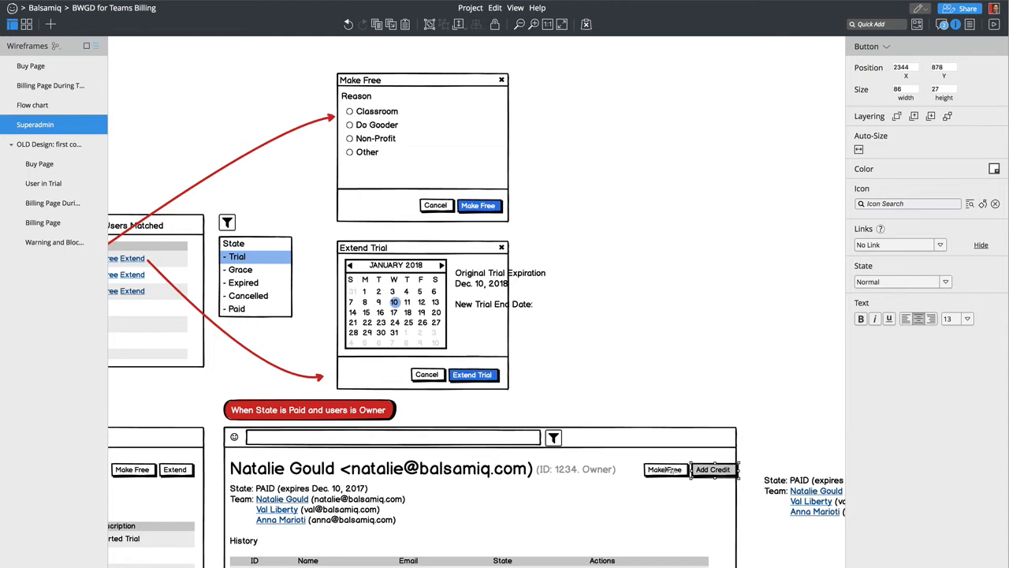
# - Shift the Make Free and Add Credit buttons slightly left together
pyautogui.keyDown('shift'); pyautogui.click(671, 469); pyautogui.keyUp('shift')
pyautogui.moveTo(672, 469); pyautogui.dragTo(663, 469)
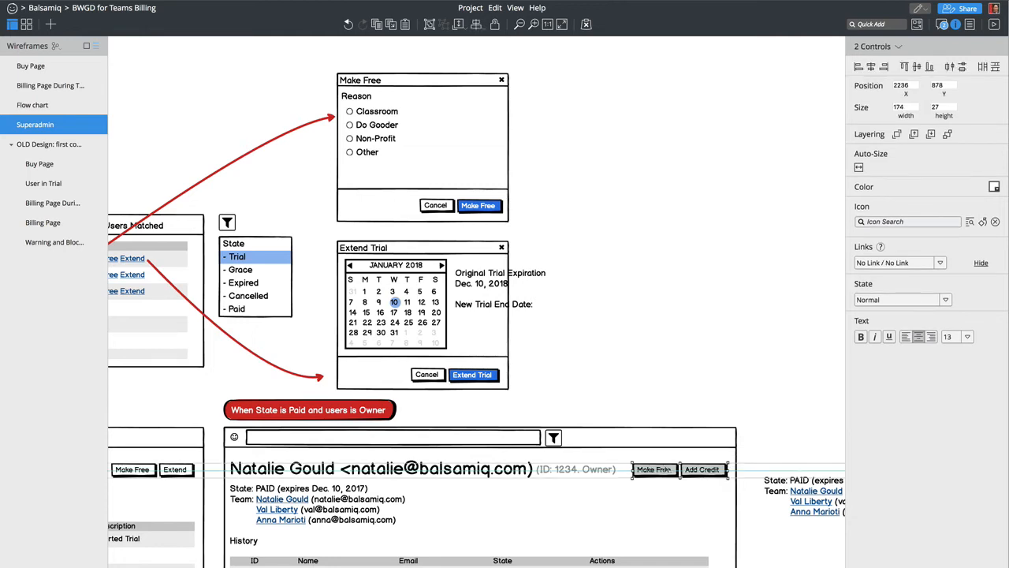
pyautogui.hotkey('shift', 'Left')
pyautogui.click(755, 331)
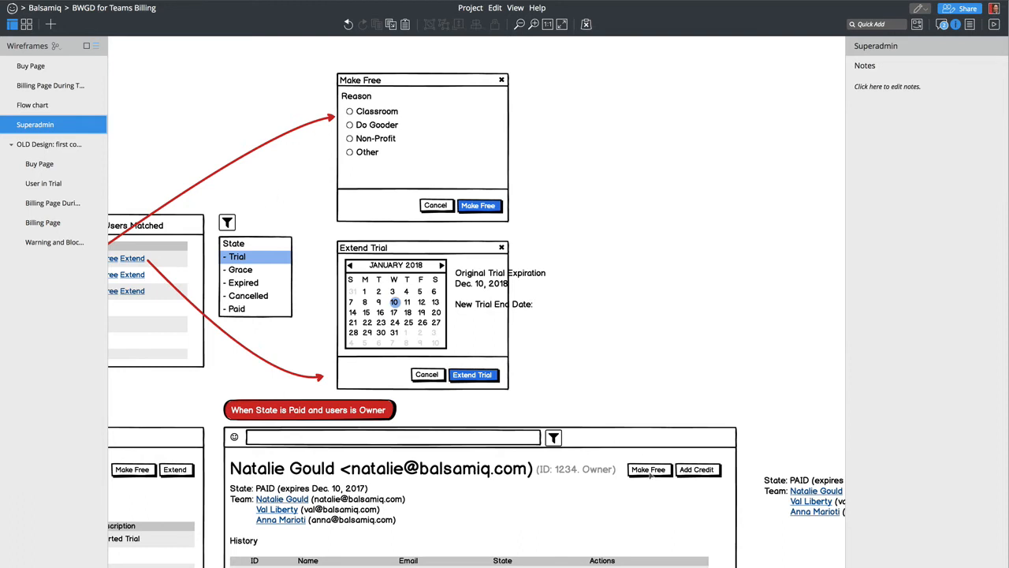
# - Resize the Extend Trial expiration text into a narrow, taller 82-by-161 block and set its font size to 12
pyautogui.click(494, 309)
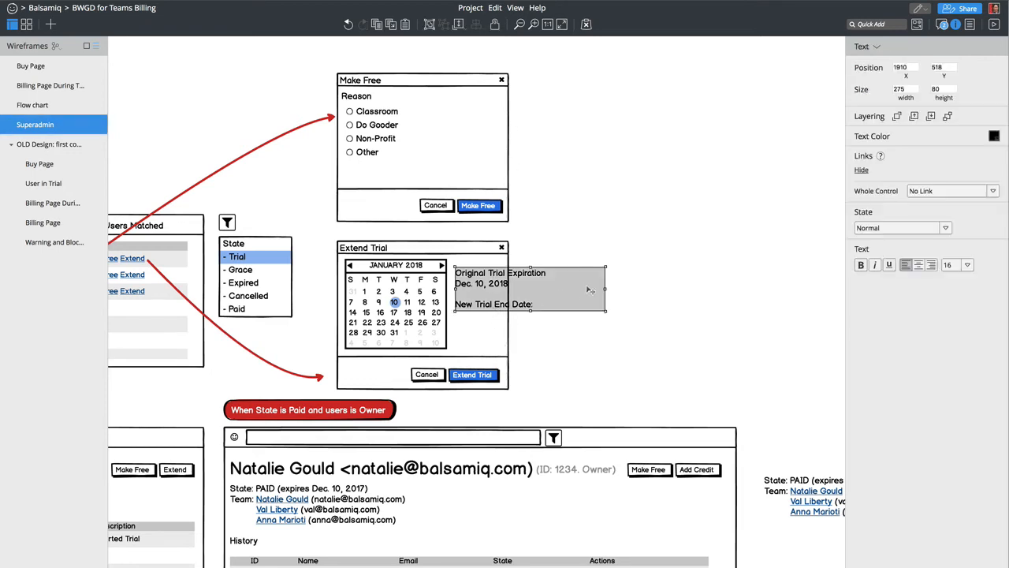
pyautogui.moveTo(605, 290); pyautogui.dragTo(502, 308)
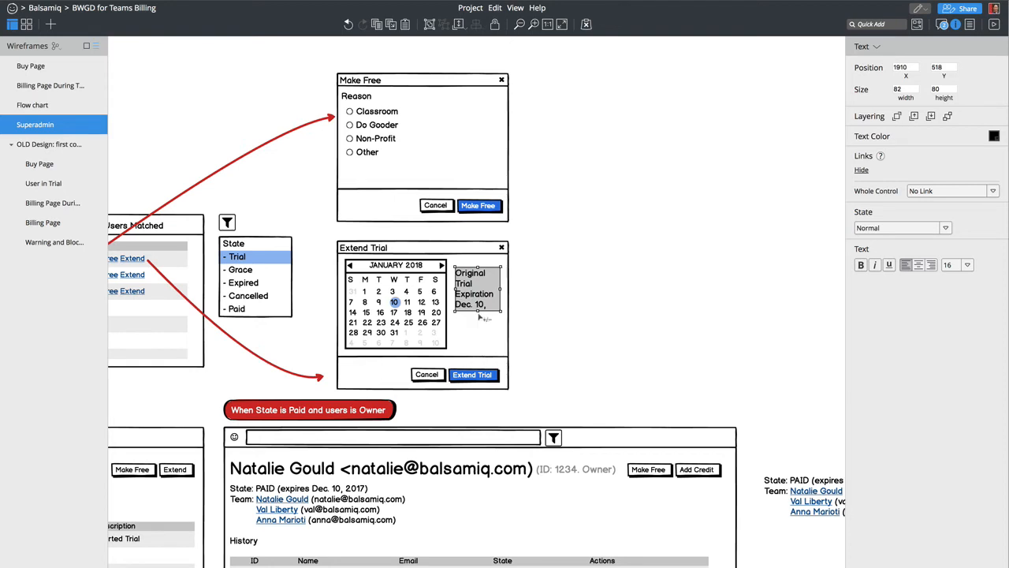
pyautogui.click(481, 313)
pyautogui.click(480, 309)
pyautogui.moveTo(477, 312); pyautogui.dragTo(479, 353)
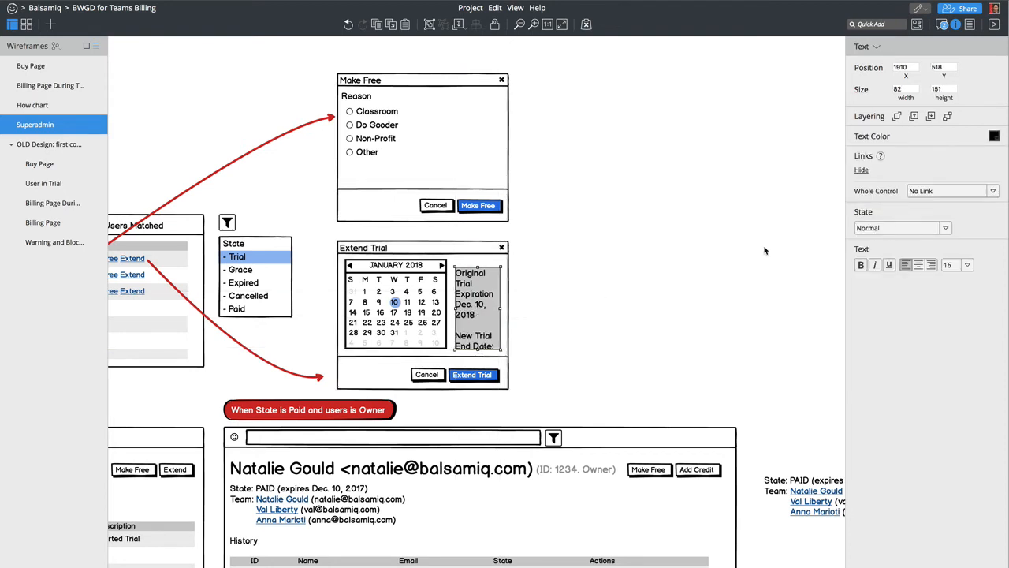
pyautogui.click(965, 266)
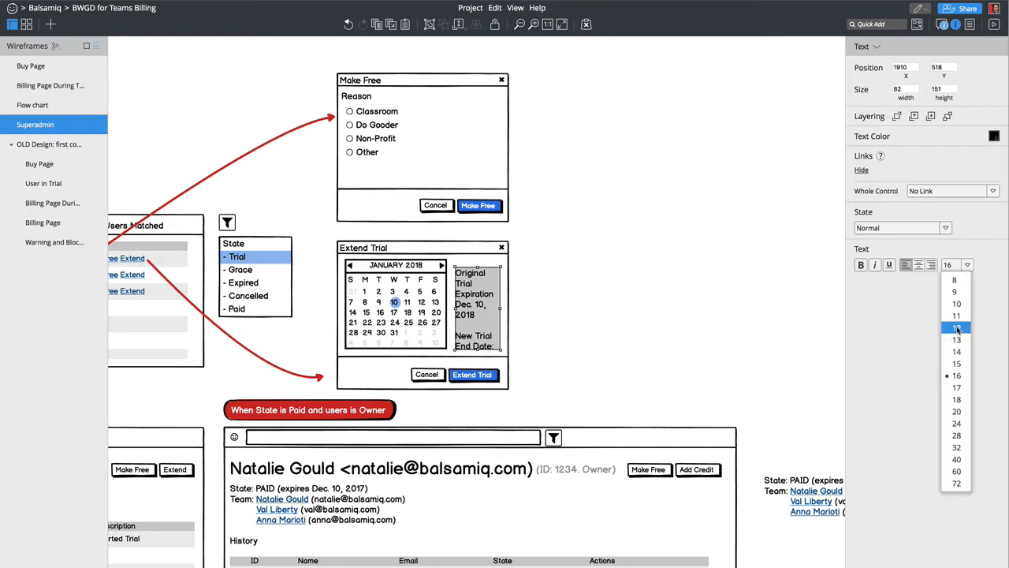
pyautogui.click(950, 327)
# - Duplicate the whole Make Free dialog to its right
pyautogui.click(607, 369)
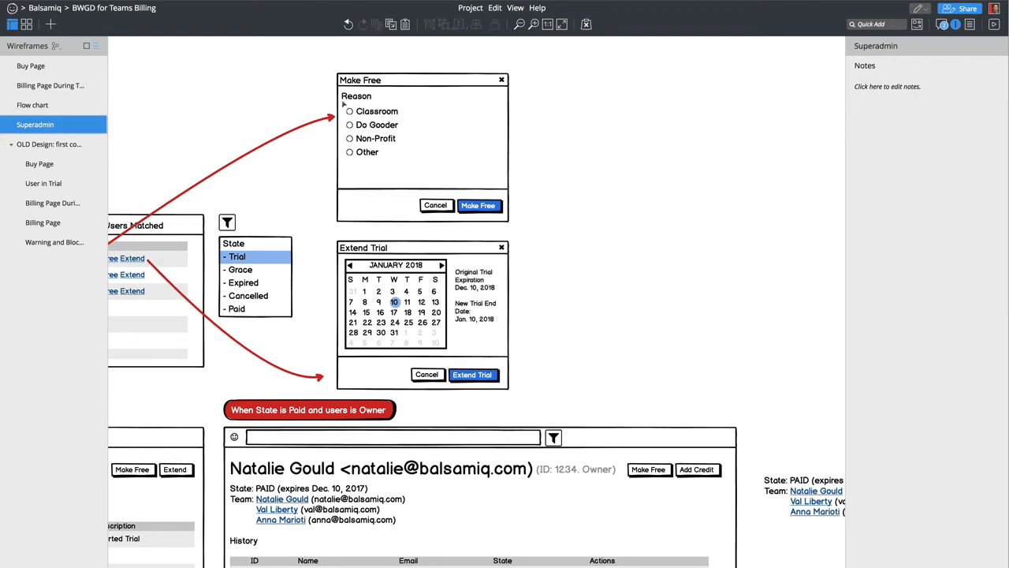
pyautogui.moveTo(328, 67); pyautogui.dragTo(555, 229)
pyautogui.moveTo(446, 179); pyautogui.dragTo(717, 371)
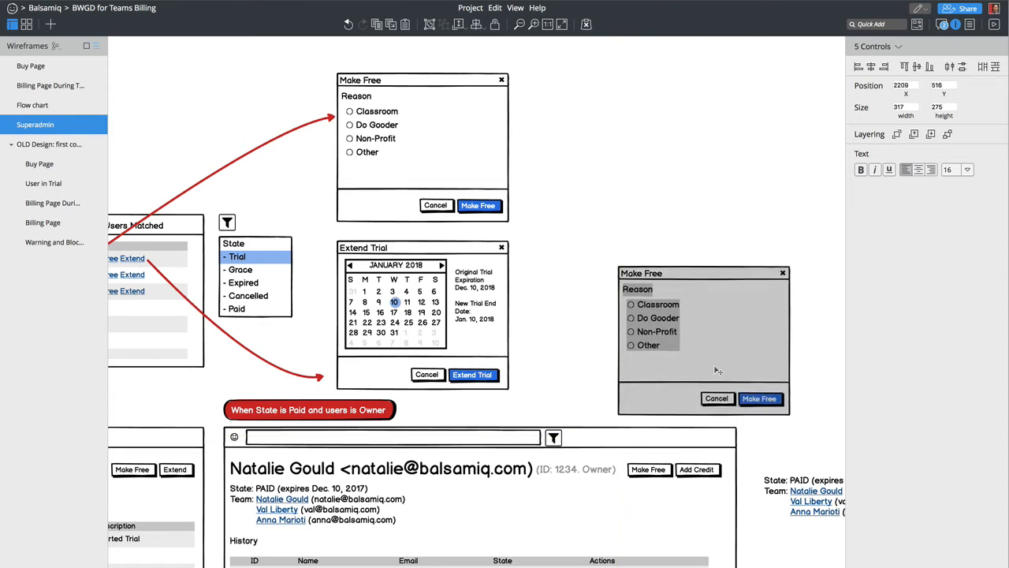
pyautogui.click(714, 219)
# - In the copy, relabel Reason as 'Add Credit', delete the radio options, and add a text input
pyautogui.click(646, 292)
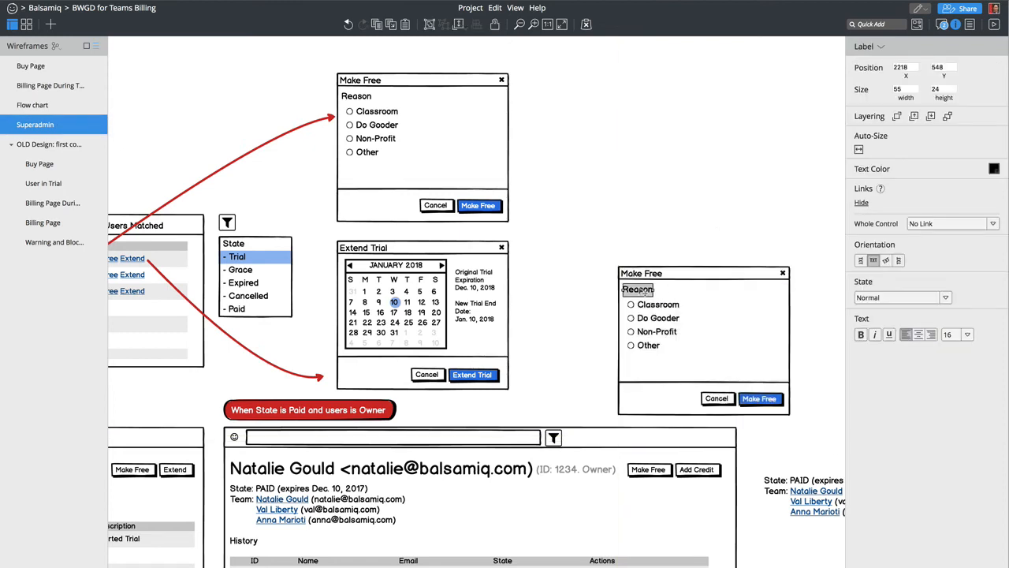
pyautogui.doubleClick(644, 291)
pyautogui.write('Add Credit')
pyautogui.press('Return')
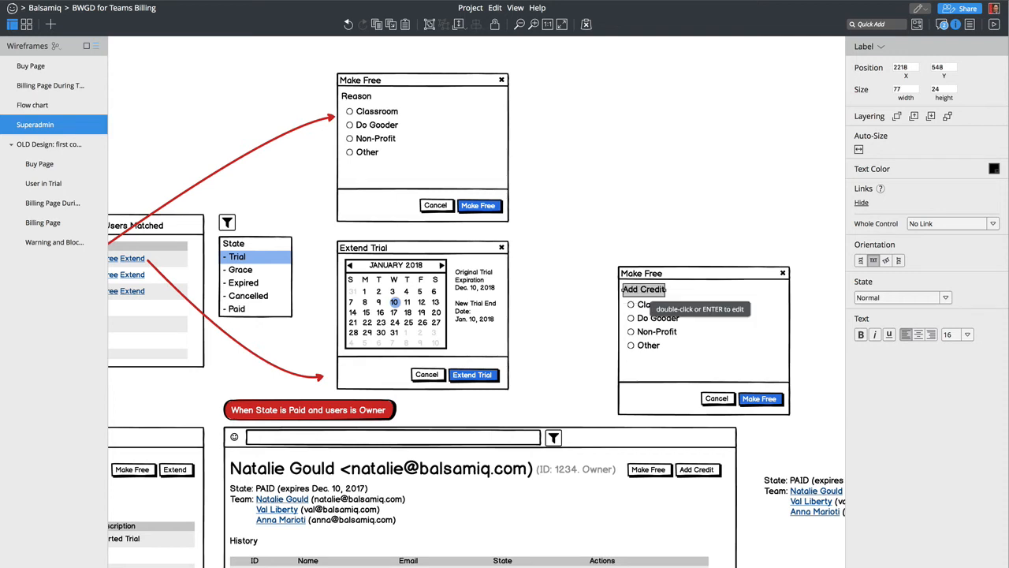
pyautogui.click(651, 319)
pyautogui.press('Delete')
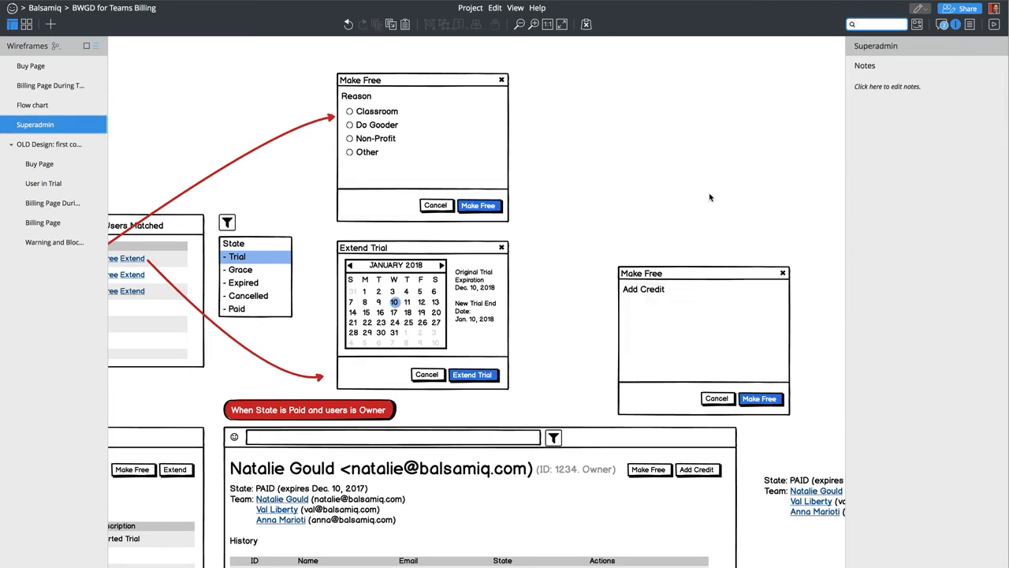
pyautogui.write('inpu')
pyautogui.press('Return')
# - Place the text input inside the copied dialog and retitle the window 'Add Credit'
pyautogui.moveTo(158, 75); pyautogui.dragTo(661, 331)
pyautogui.doubleClick(662, 335)
pyautogui.write('Add Credit')
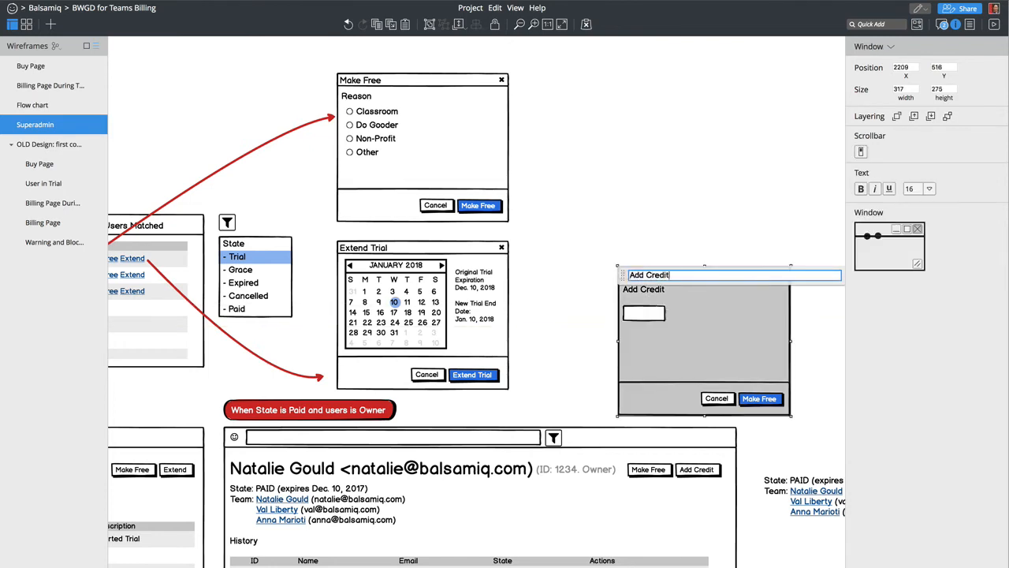
pyautogui.click(697, 316)
pyautogui.click(645, 290)
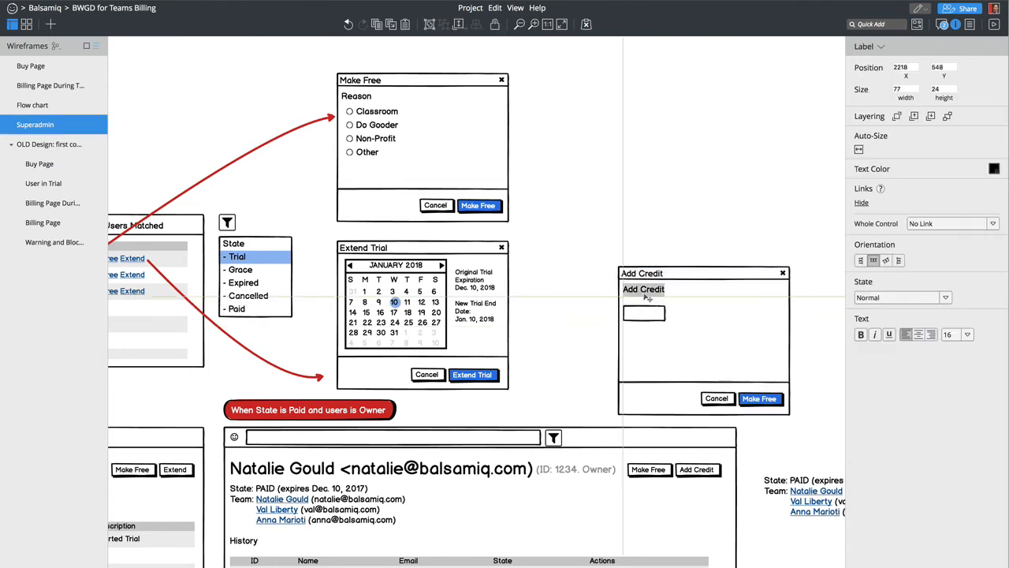
pyautogui.moveTo(645, 297); pyautogui.dragTo(782, 314)
pyautogui.click(651, 312)
pyautogui.hotkey('ctrl', 'z')
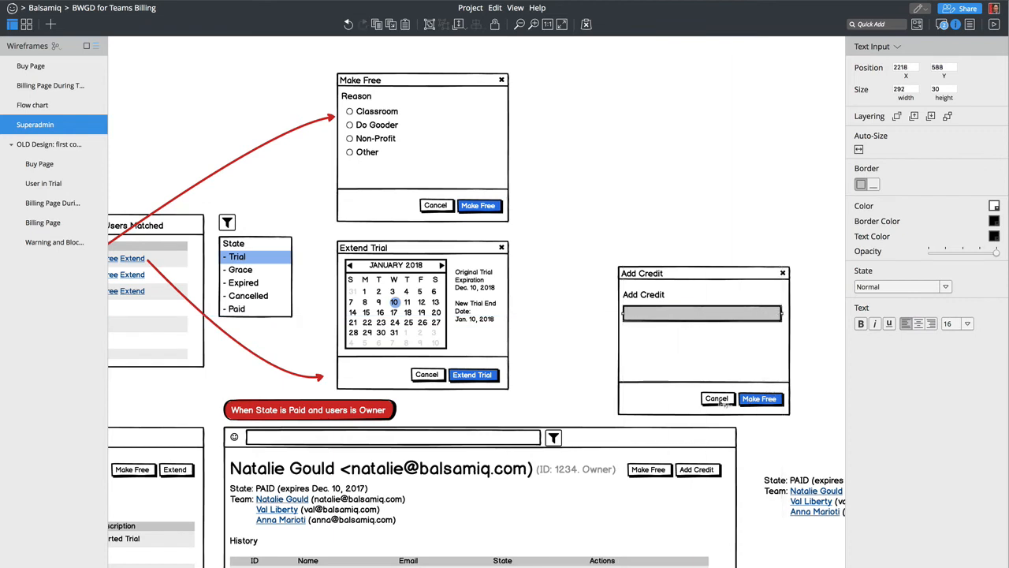
# - Rename the dialog's blue confirm button to 'Add Credit'
pyautogui.doubleClick(718, 399)
pyautogui.write('Add C')
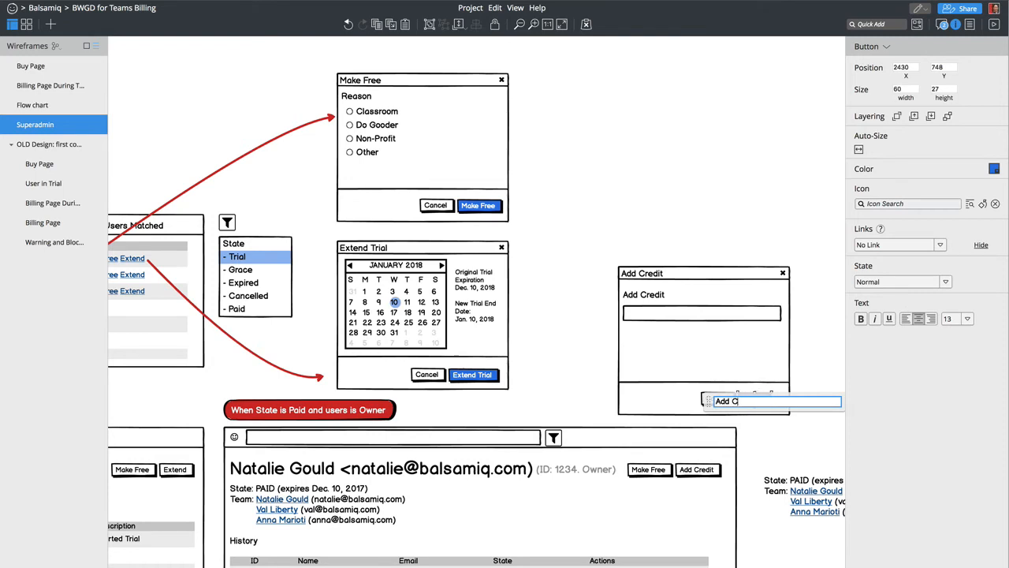
pyautogui.write('redit')
pyautogui.press('Return')
pyautogui.doubleClick(761, 389)
pyautogui.press('Return')
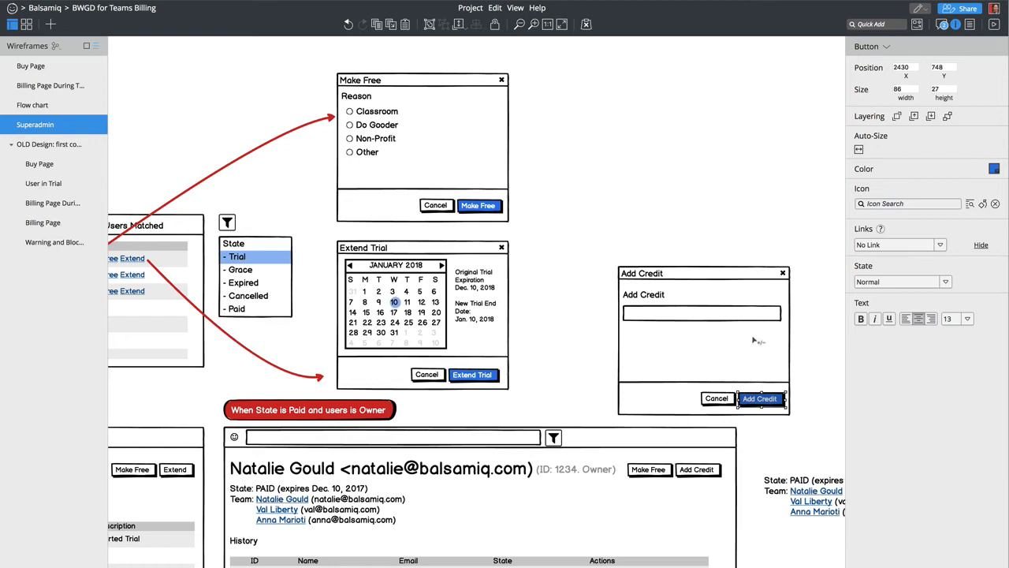
pyautogui.doubleClick(655, 293)
# - Set the prompt to 'Enter the amount to add as credit (USD):' and the field hint to 'Amount in USD, e.g. 12.45'
pyautogui.write('E')
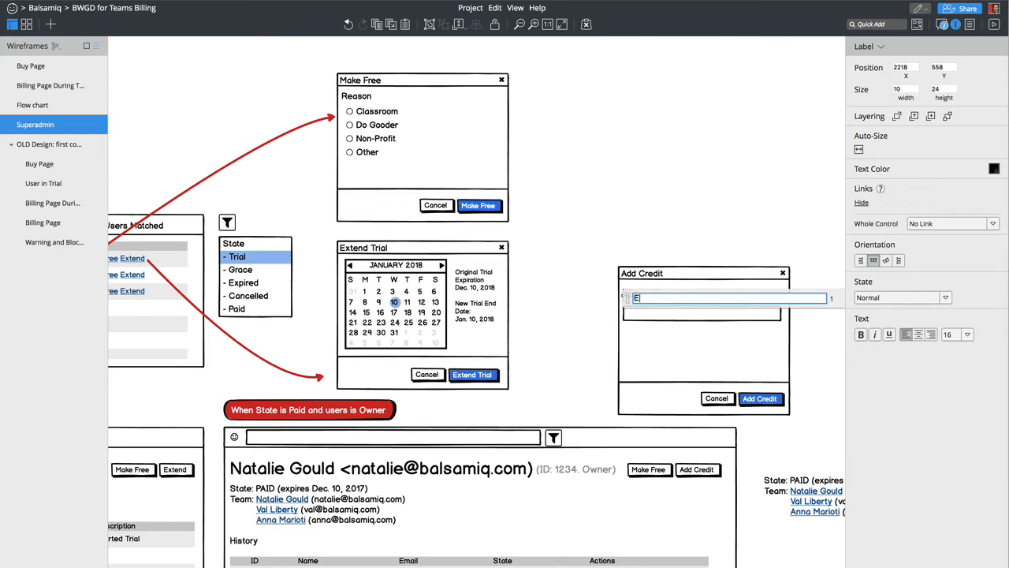
pyautogui.write('nter the amou')
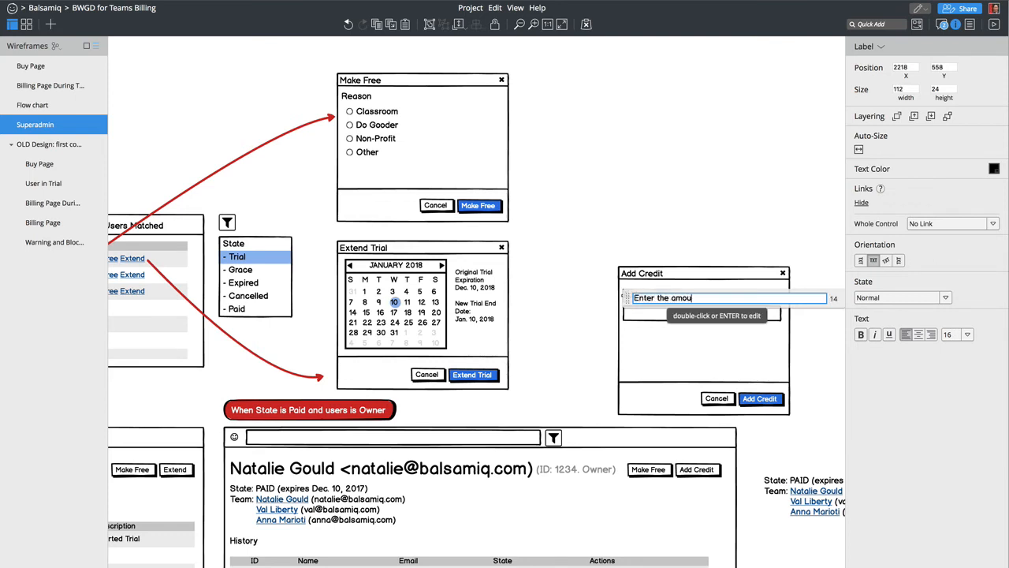
pyautogui.write('nt to add as credit (USD')
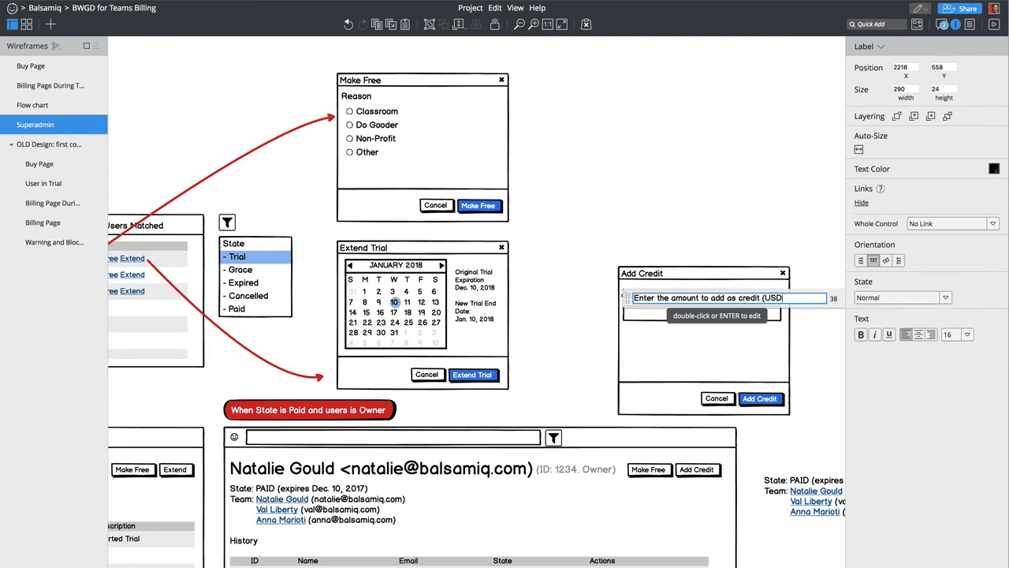
pyautogui.write('):')
pyautogui.press('Return')
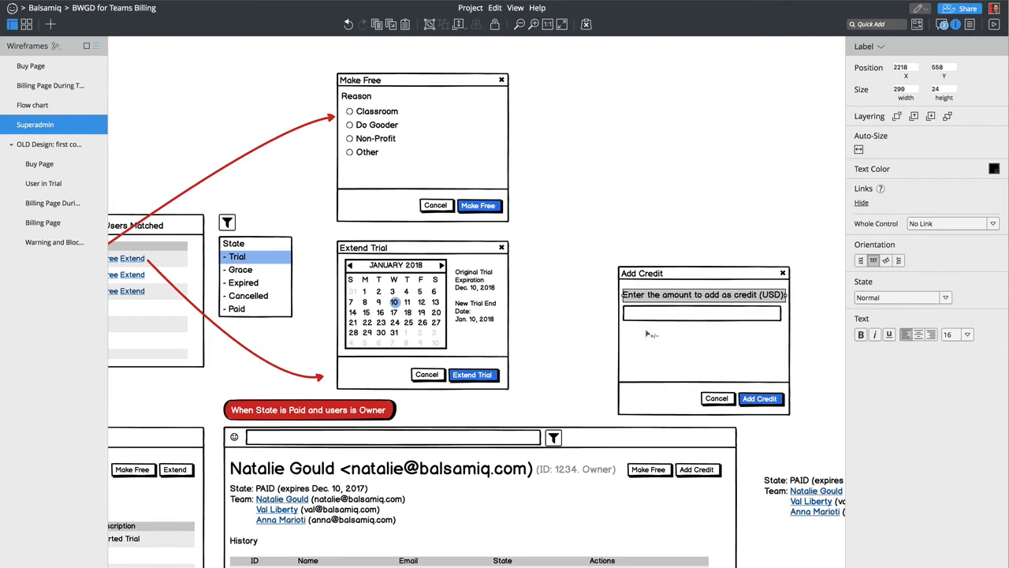
pyautogui.click(659, 322)
pyautogui.doubleClick(659, 321)
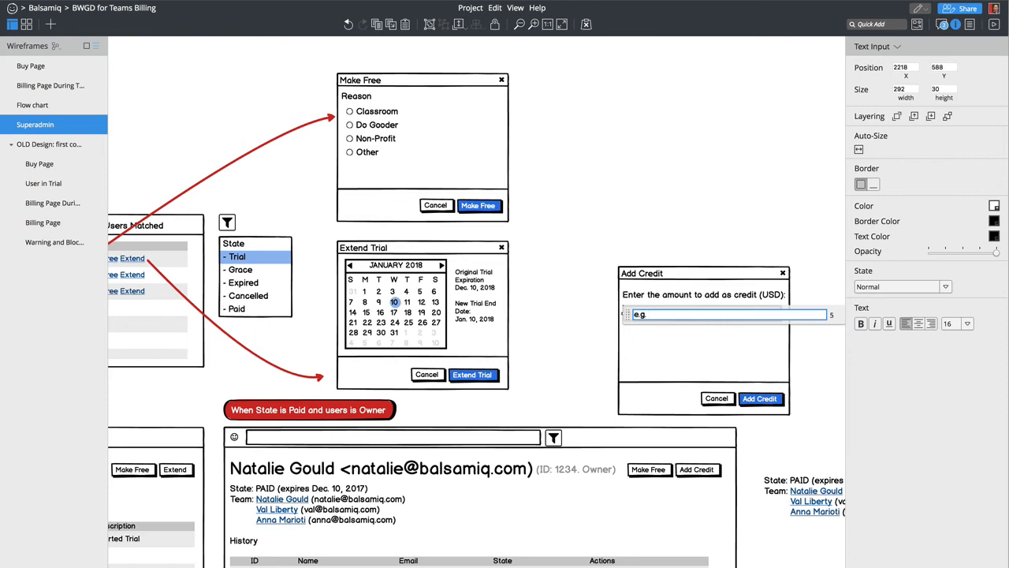
pyautogui.write('45')
pyautogui.press('super+a')
pyautogui.press('BackSpace')
pyautogui.write('Amount in US')
# - Move the Cancel and Add Credit buttons up and shorten the Add Credit dialog to 317 by 171
pyautogui.click(711, 407)
pyautogui.click(720, 401)
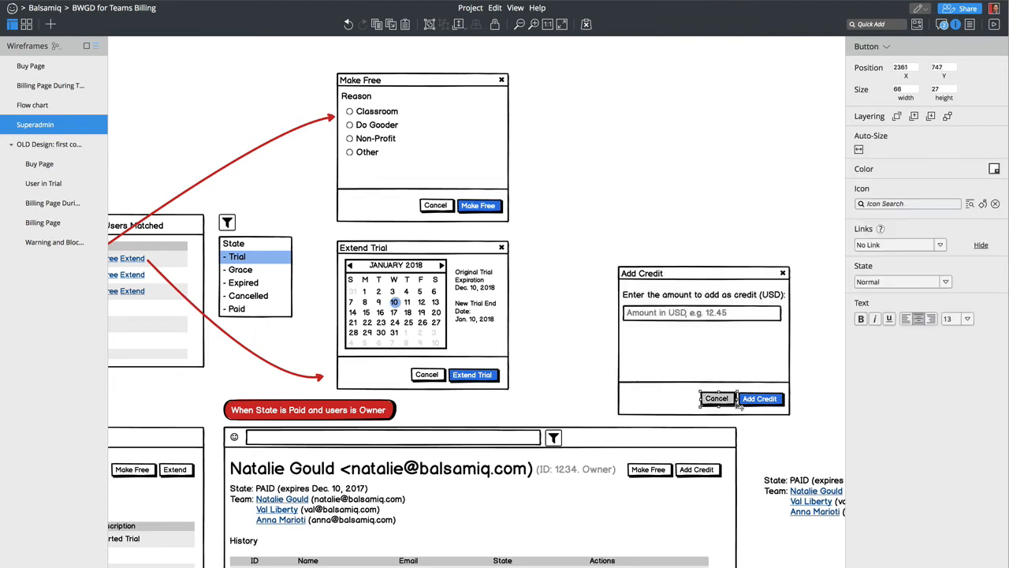
pyautogui.keyDown('shift'); pyautogui.click(762, 402); pyautogui.keyUp('shift')
pyautogui.moveTo(764, 401); pyautogui.dragTo(763, 339)
pyautogui.click(724, 398)
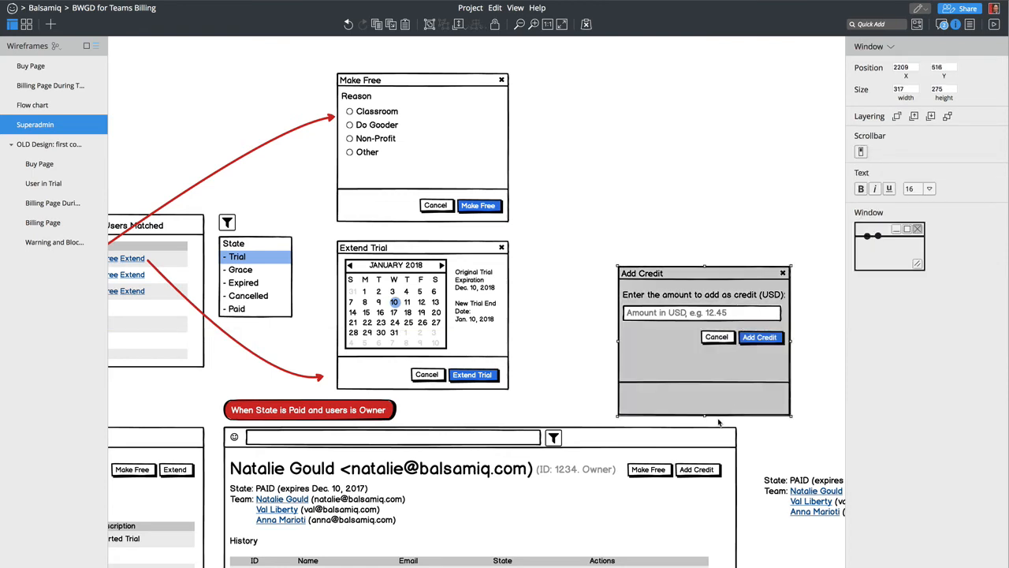
pyautogui.moveTo(705, 416); pyautogui.dragTo(700, 359)
# - Nudge the two buttons into alignment and add a footer band to the dialog
pyautogui.moveTo(808, 382); pyautogui.dragTo(686, 332)
pyautogui.hotkey('shift', 'Left')
pyautogui.hotkey('shift', 'Down')
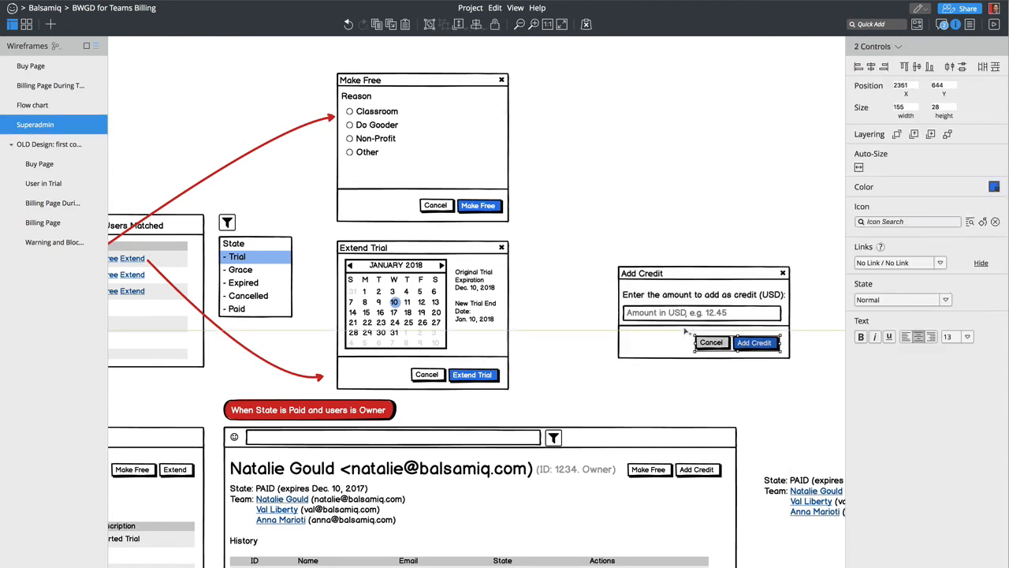
pyautogui.press('Left')
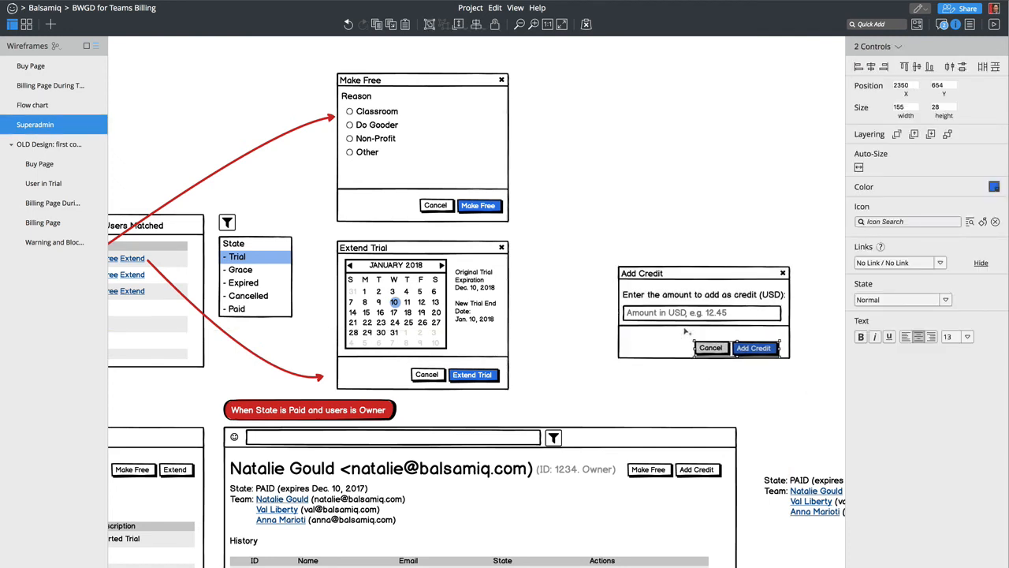
pyautogui.press('Right')
pyautogui.press('Right')
pyautogui.press('Right')
pyautogui.press('Right')
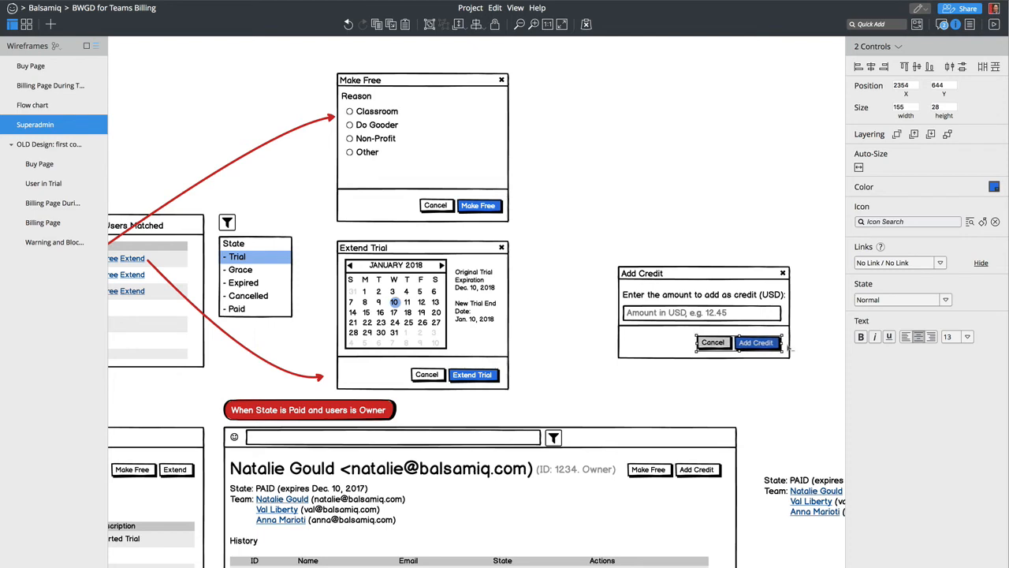
pyautogui.click(670, 347)
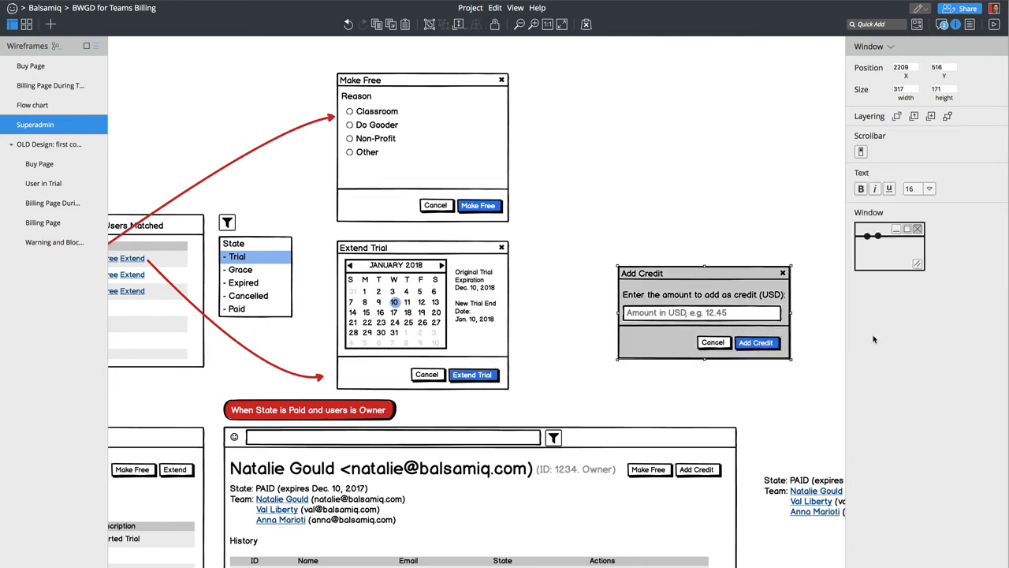
pyautogui.click(876, 244)
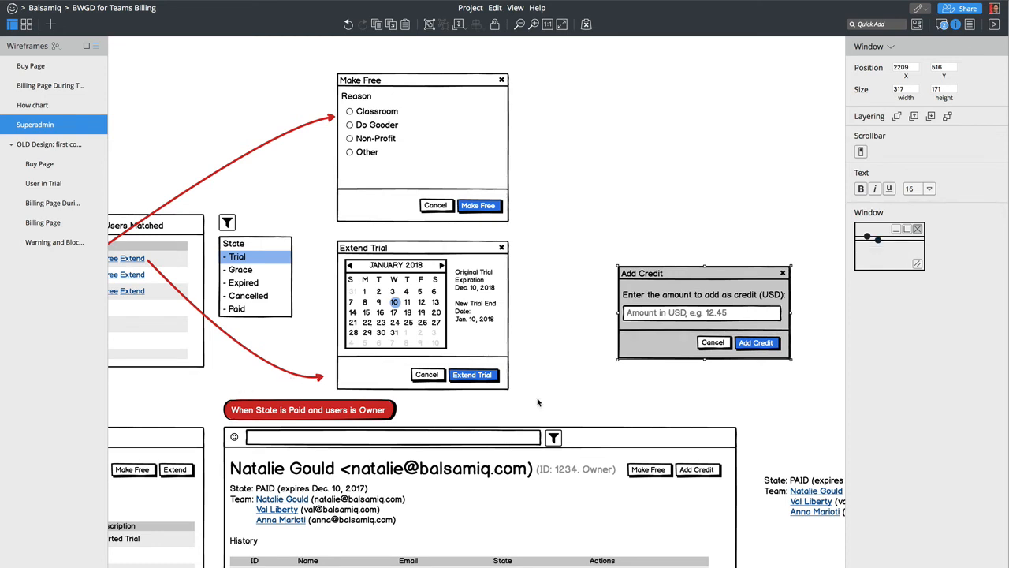
# - Reposition the red arrow's tip, start and curve so it links the paid user's Add Credit button to the Add Credit dialog
pyautogui.click(320, 377)
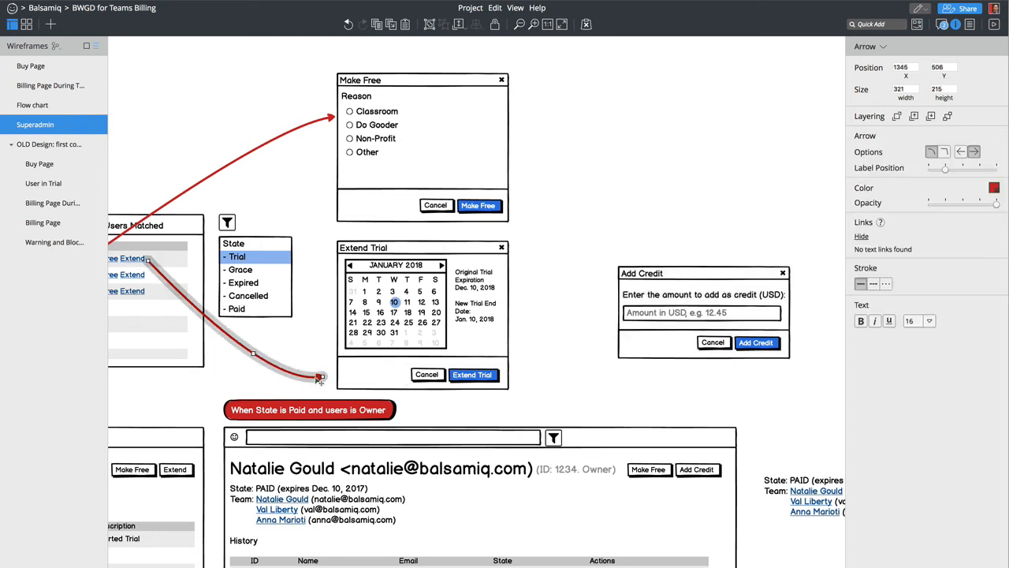
pyautogui.moveTo(318, 380); pyautogui.dragTo(611, 357)
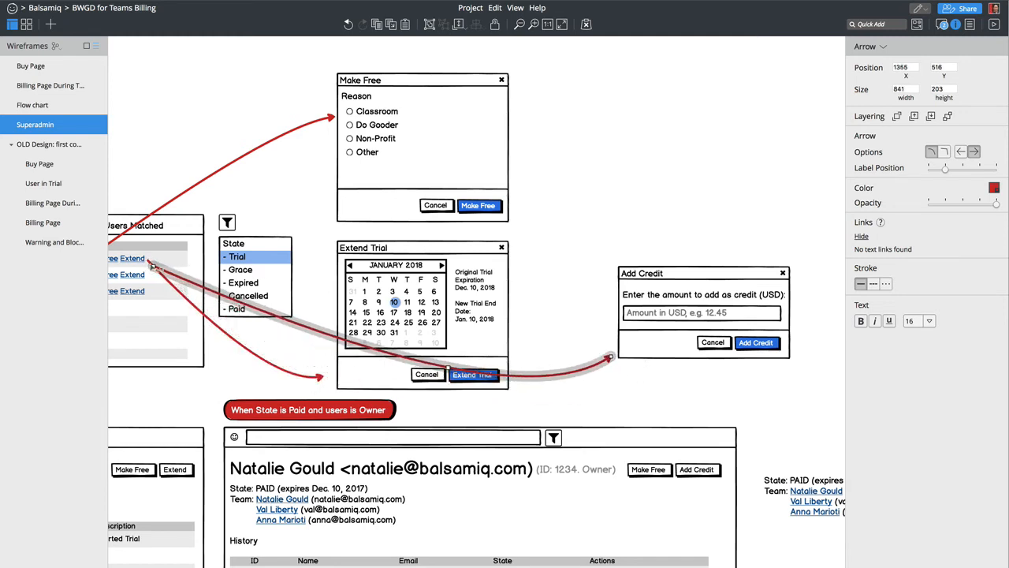
pyautogui.moveTo(155, 266); pyautogui.dragTo(706, 455)
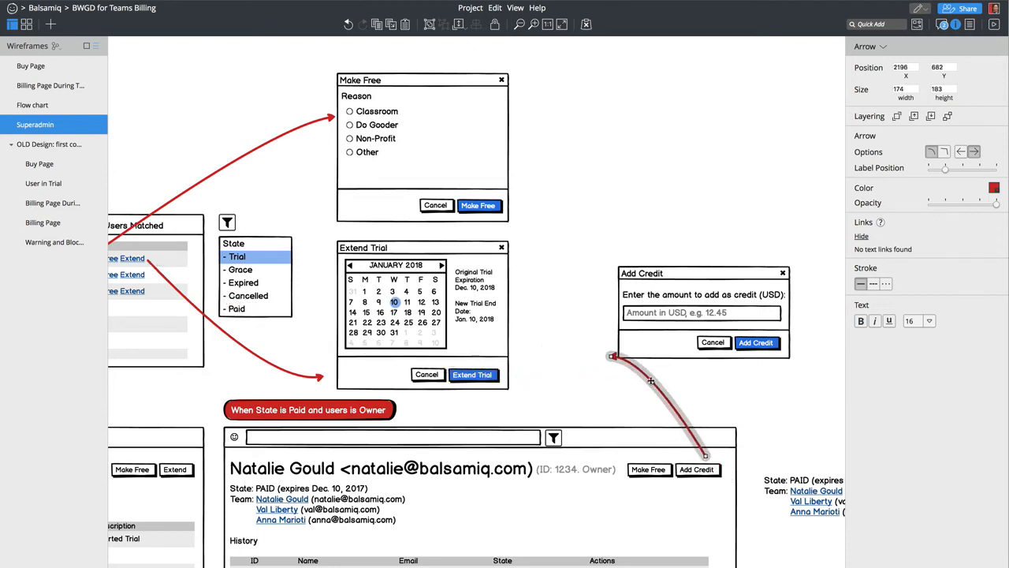
pyautogui.moveTo(652, 387); pyautogui.dragTo(647, 392)
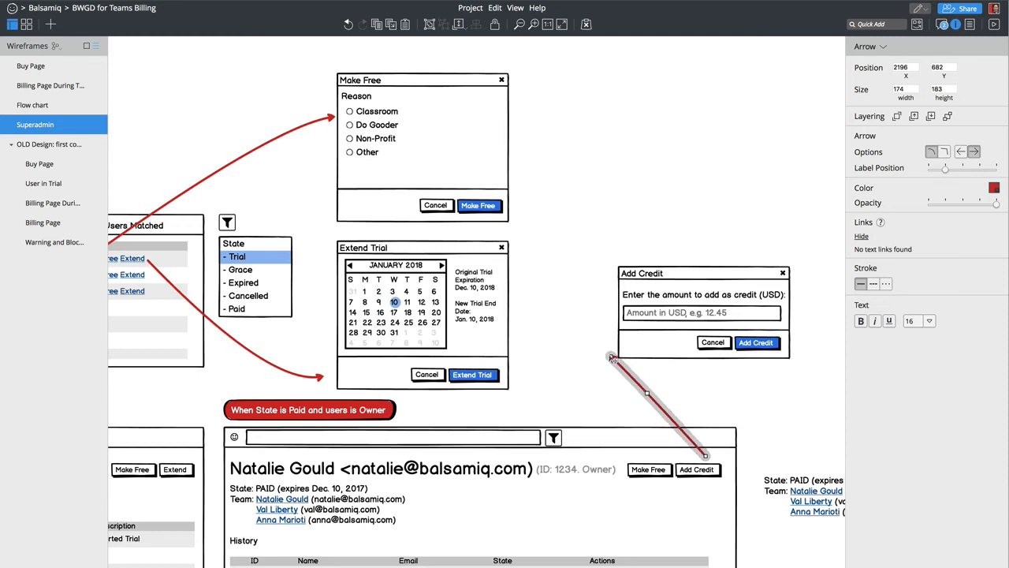
pyautogui.moveTo(610, 357); pyautogui.dragTo(670, 409)
pyautogui.hscroll(-10, 577, 416)
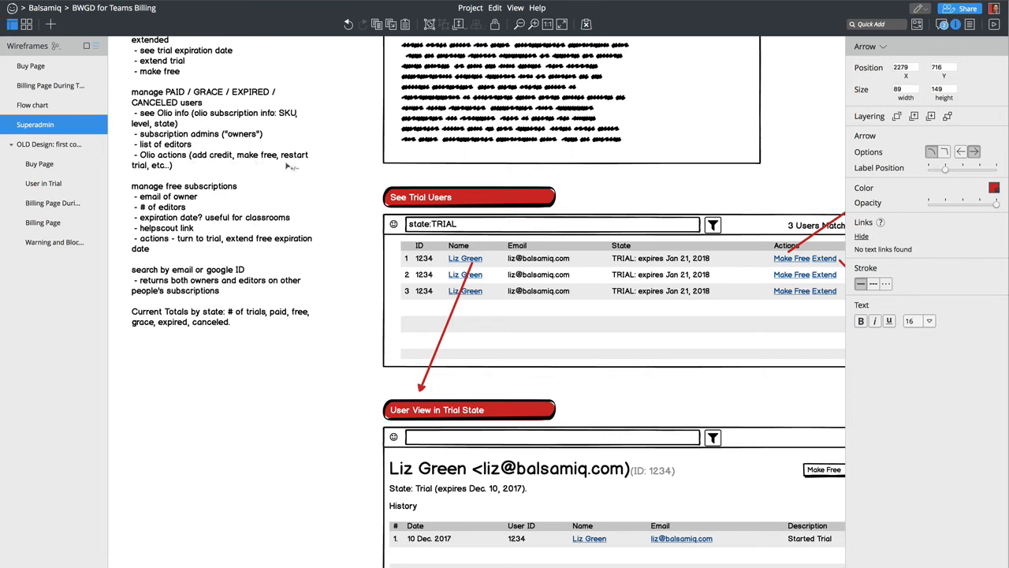
pyautogui.hscroll(5, 489, 371)
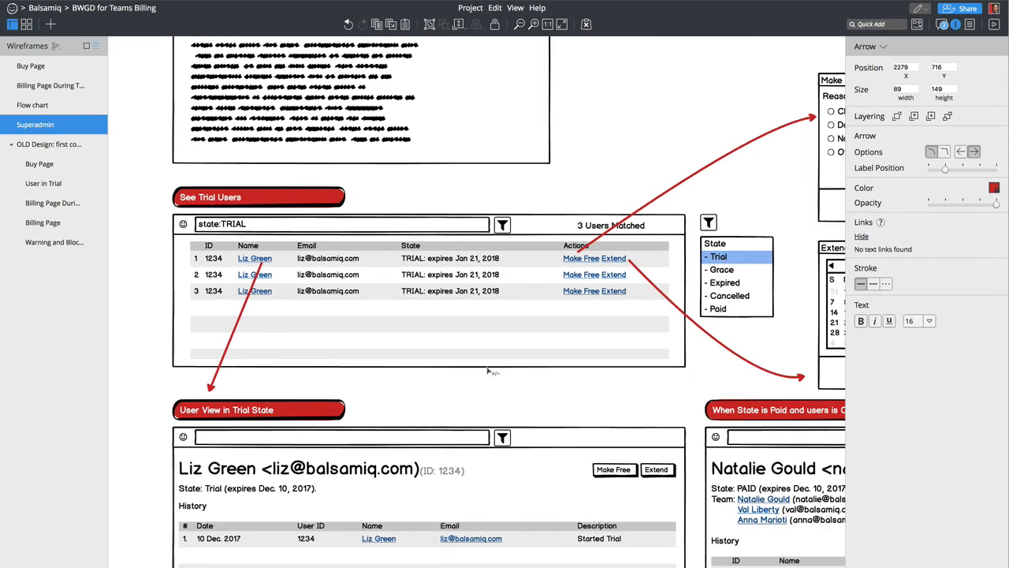
pyautogui.hscroll(-5, 489, 370)
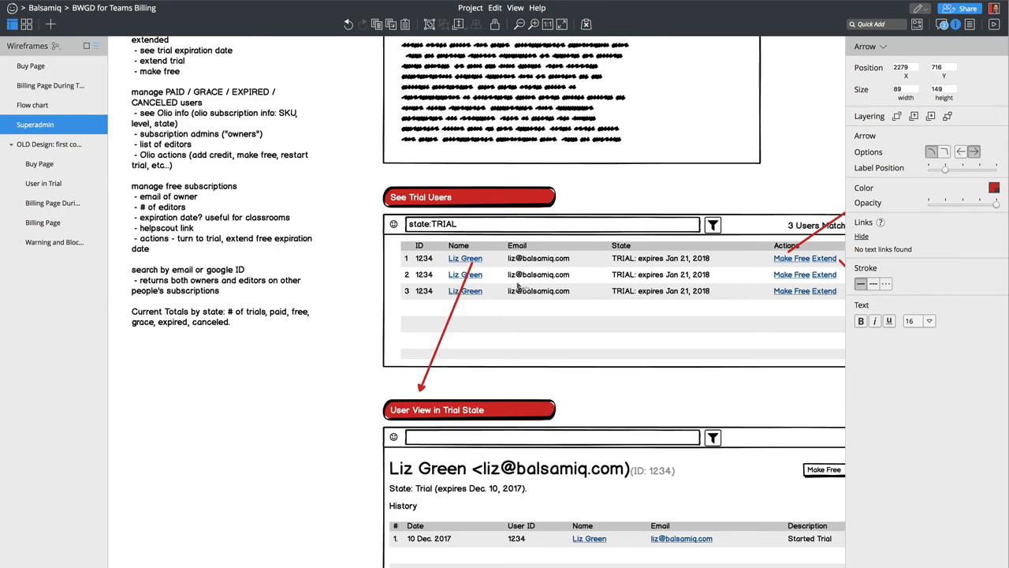
pyautogui.scroll(2, 517, 286)
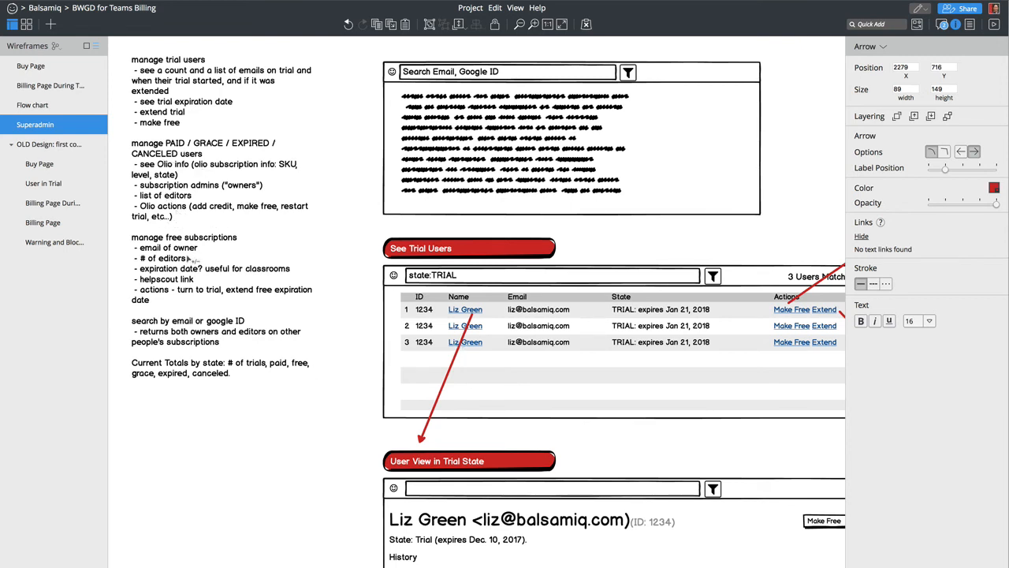
pyautogui.scroll(-1, 189, 289)
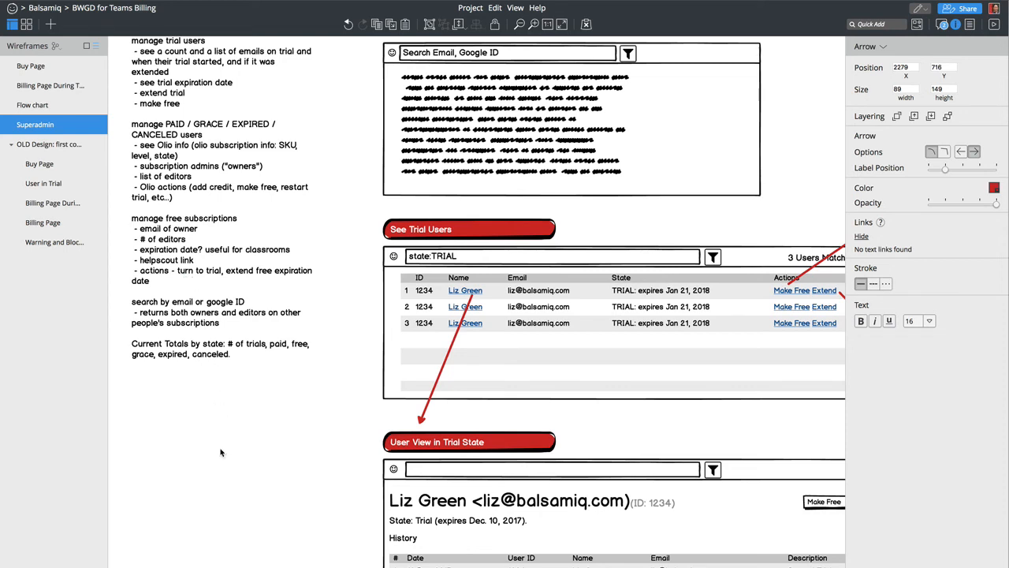
# - Insert a Comment sticky note via a 'note' search and place it below the requirements notes
pyautogui.write('/')
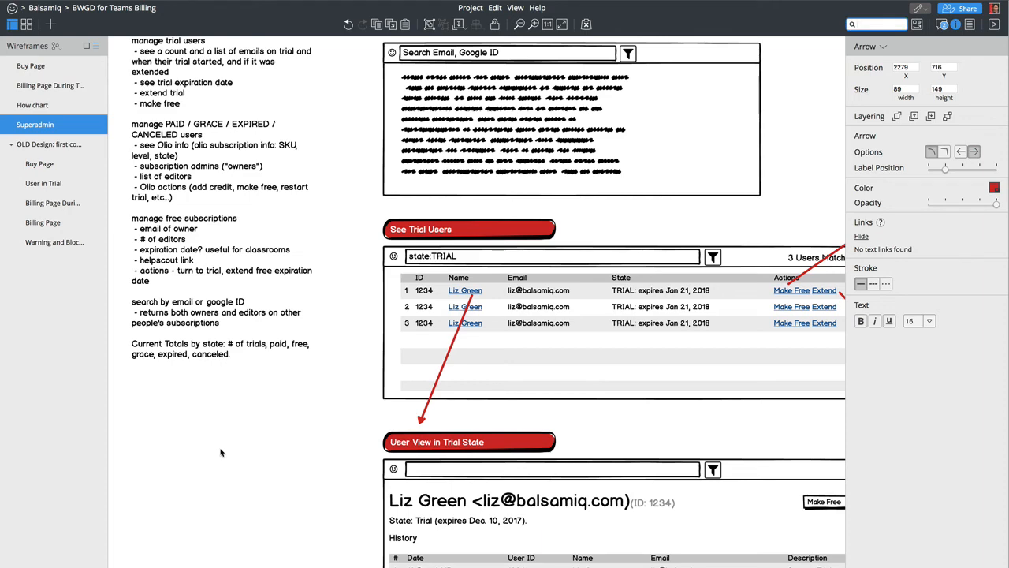
pyautogui.write('no')
pyautogui.press('Escape')
pyautogui.write('note')
pyautogui.press('Return')
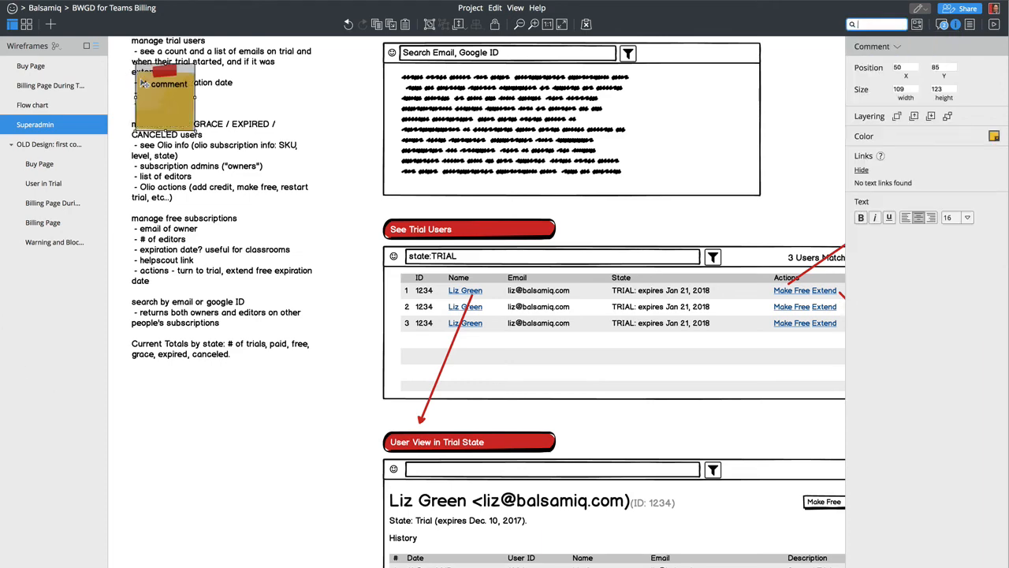
pyautogui.click(206, 356)
pyautogui.moveTo(207, 356); pyautogui.dragTo(224, 416)
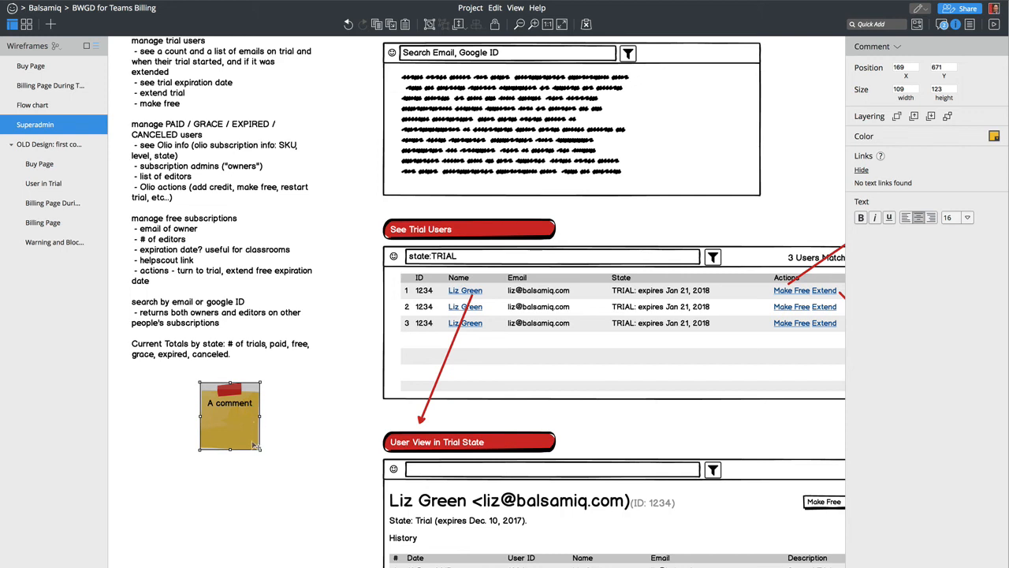
pyautogui.moveTo(261, 450); pyautogui.dragTo(297, 465)
# - Type 'Link to Helpscout Case' into the sticky note
pyautogui.click(234, 427)
pyautogui.doubleClick(248, 440)
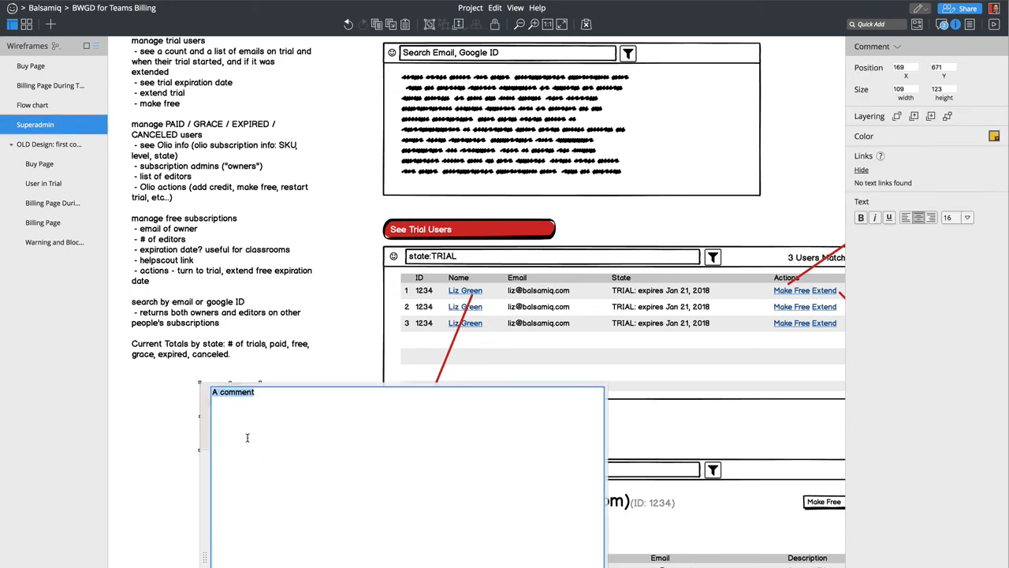
pyautogui.write('Link to He')
pyautogui.press('BackSpace')
pyautogui.write('elpsco')
pyautogui.write('unt')
pyautogui.press('BackSpace')
pyautogui.press('BackSpace')
pyautogui.press('BackSpace')
pyautogui.write('t Cas')
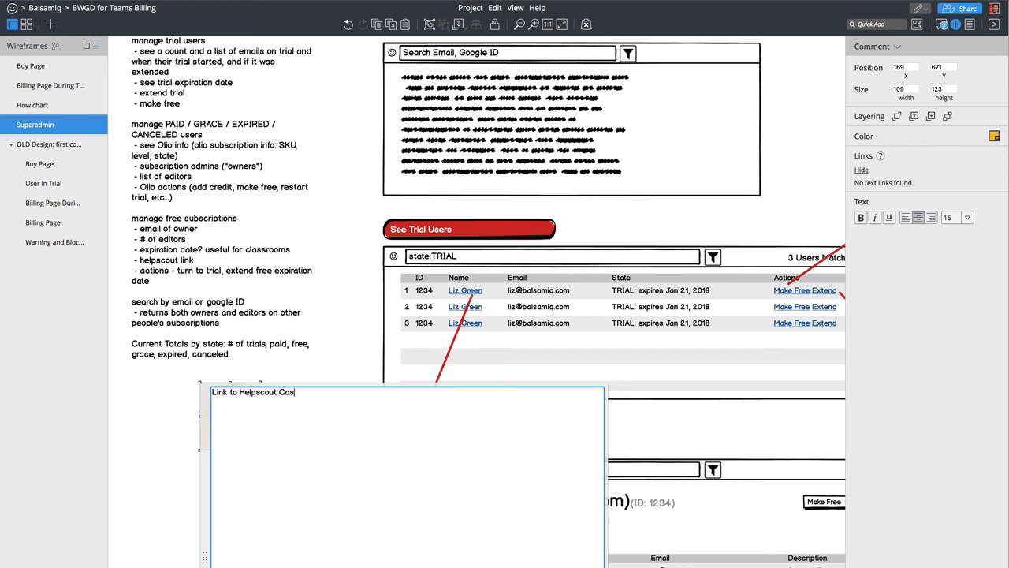
pyautogui.write('e')
pyautogui.hotkey('ctrl', 'Return')
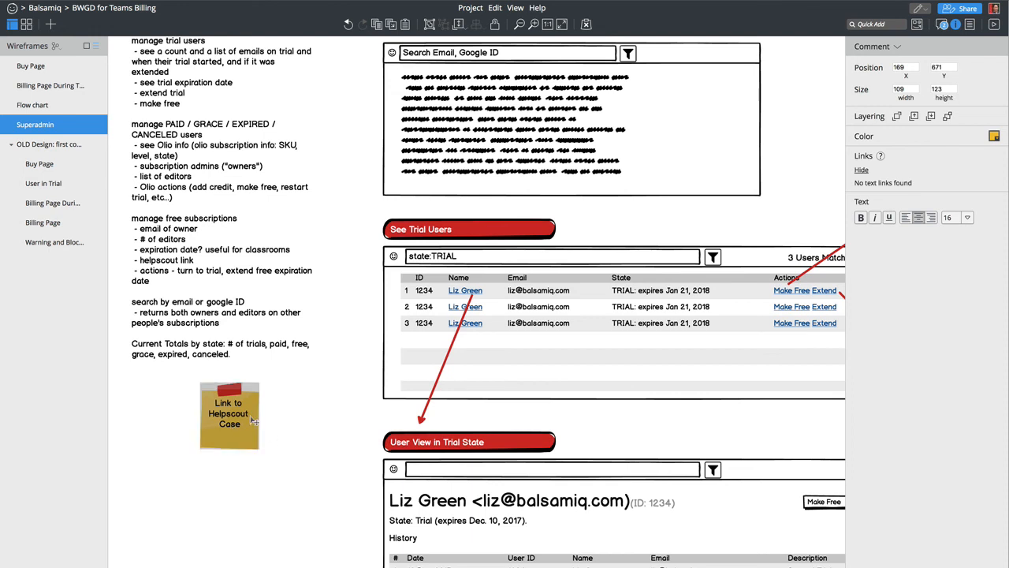
# - Place the sticky note beside the 'helpscout link' line, then bring the Google Hangouts window up
pyautogui.moveTo(252, 420); pyautogui.dragTo(298, 277)
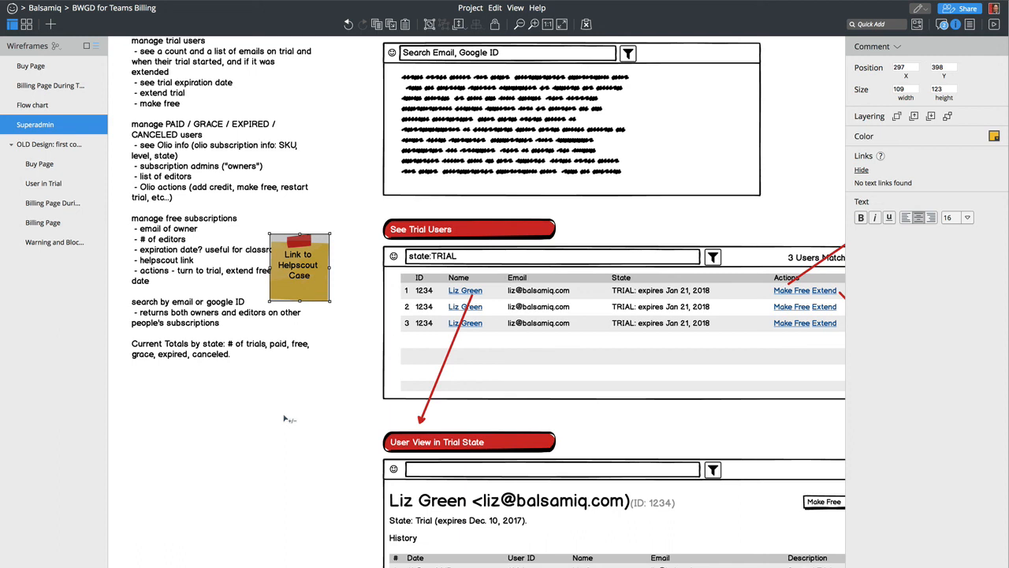
pyautogui.hscroll(10, 284, 419)
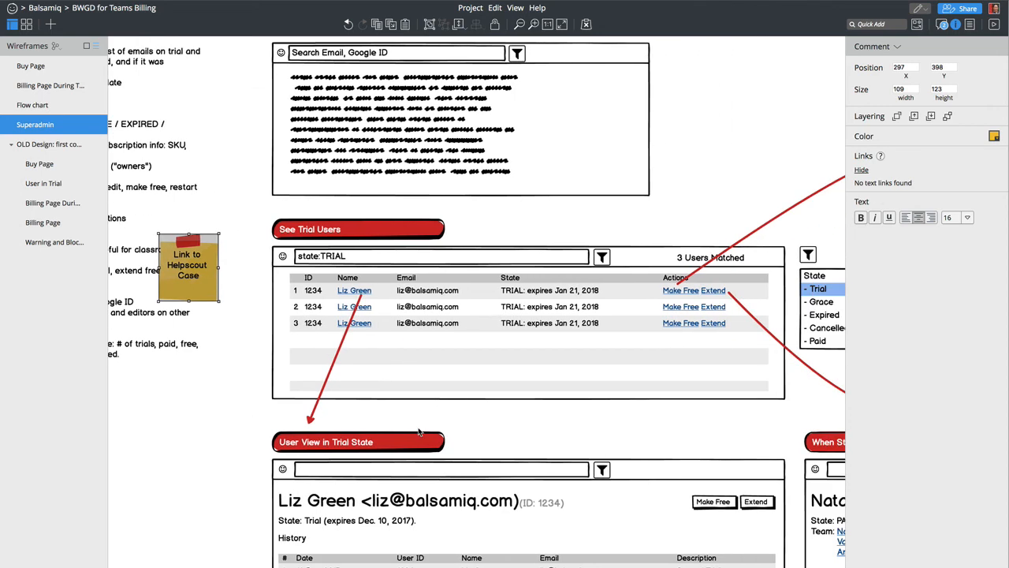
pyautogui.hscroll(-2, 419, 432)
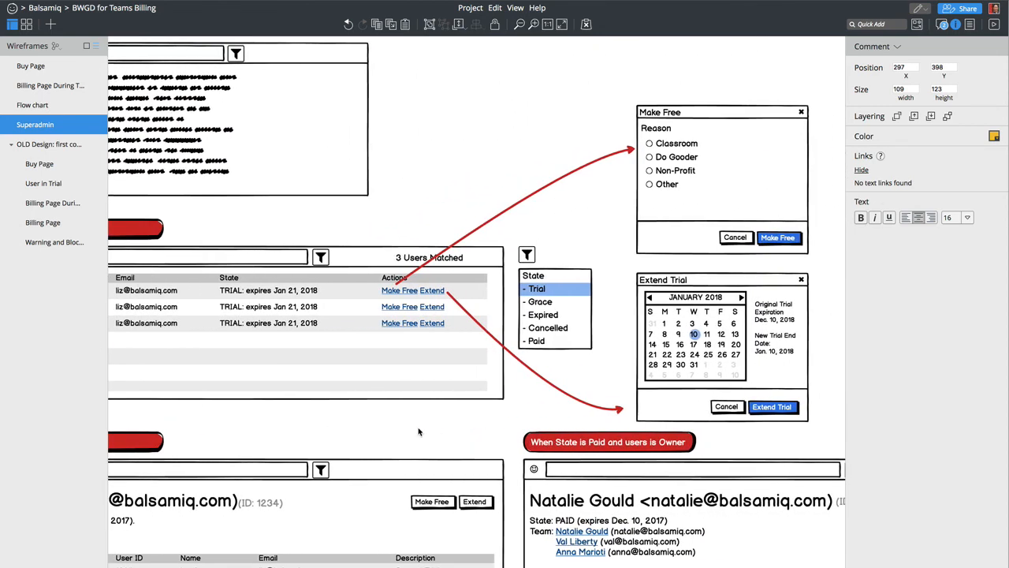
pyautogui.scroll(1, 419, 431)
pyautogui.hscroll(-9, 419, 431)
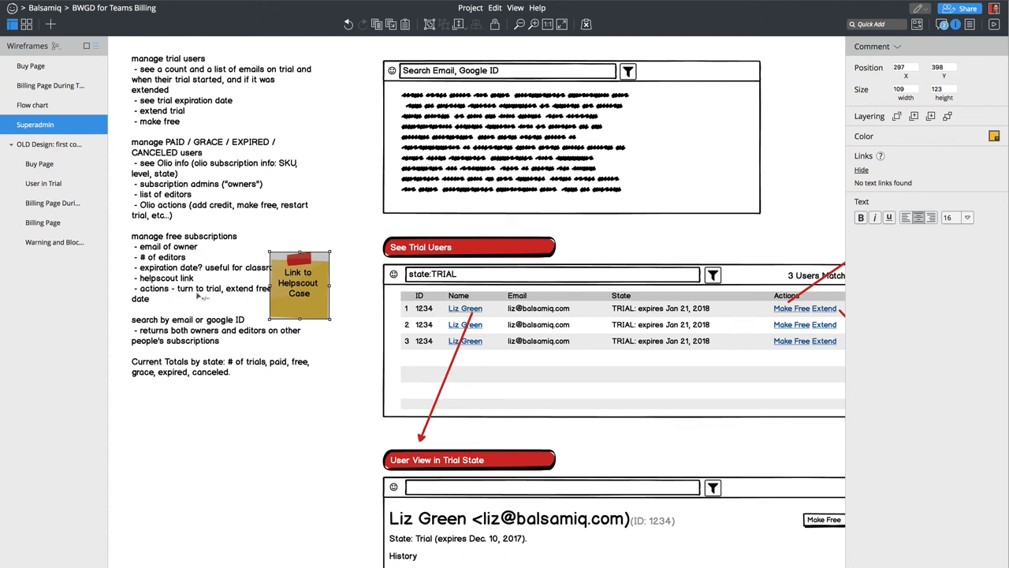
pyautogui.moveTo(299, 304); pyautogui.dragTo(327, 300)
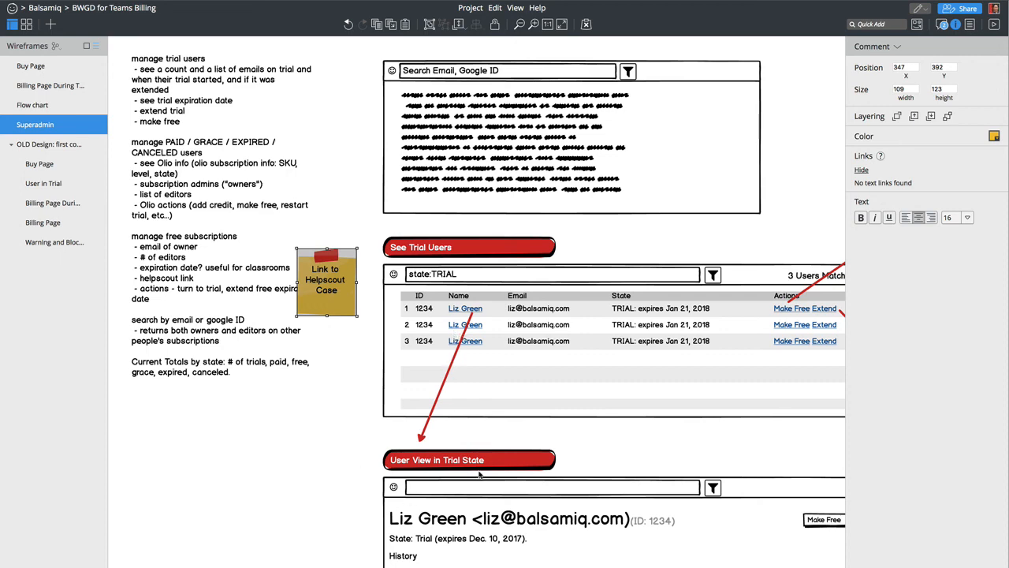
pyautogui.hscroll(2, 481, 475)
pyautogui.hscroll(-2, 479, 473)
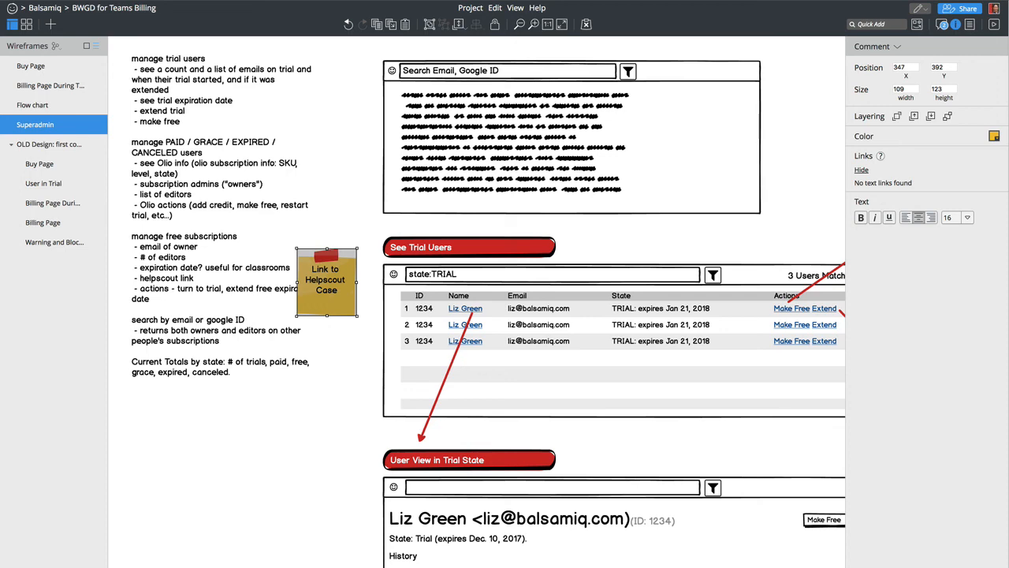
pyautogui.moveTo(587, 566); pyautogui.dragTo(581, 24)
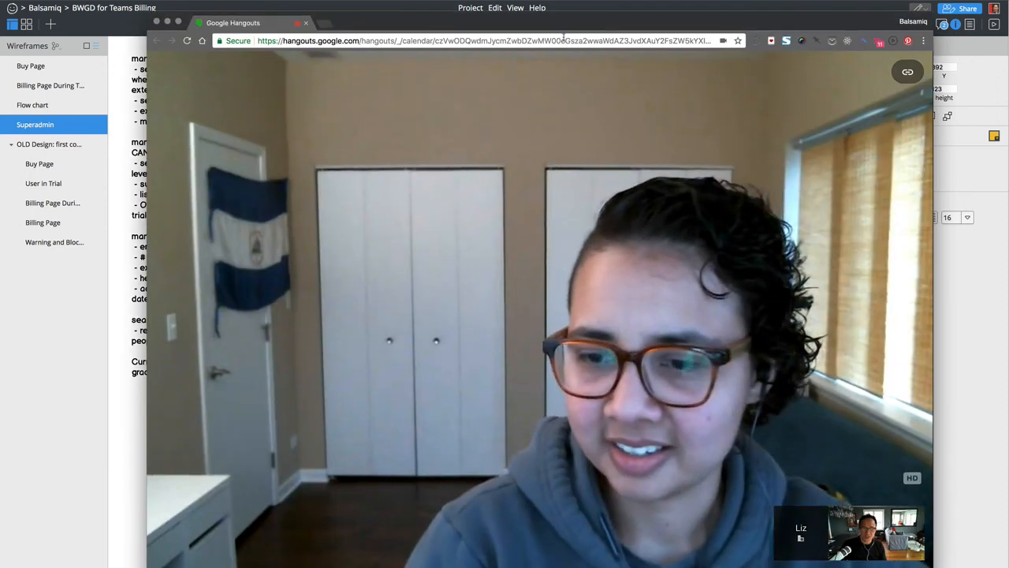